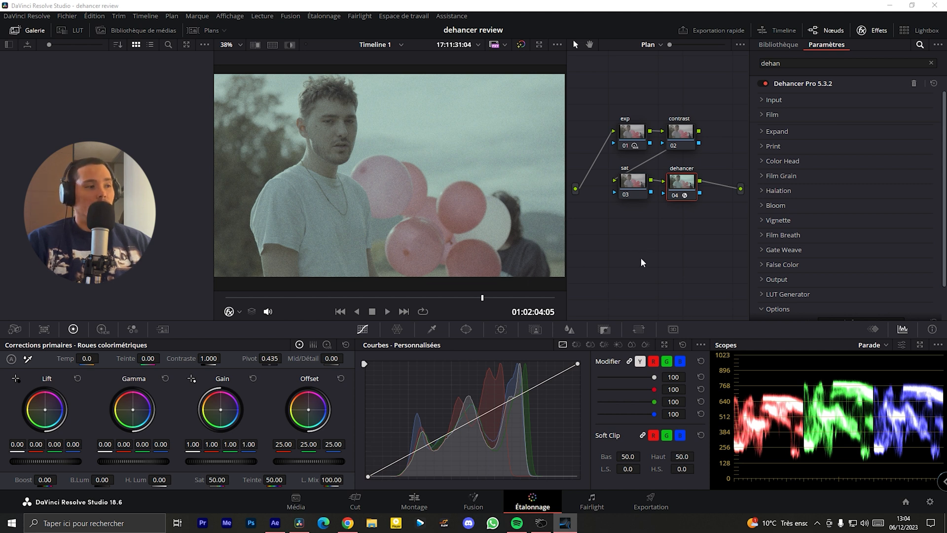
Switch to Chrome and review the Dehancer Photo Edition page's included tools and licence prices.
{"action": "left_click", "coordinate": [348, 523]}
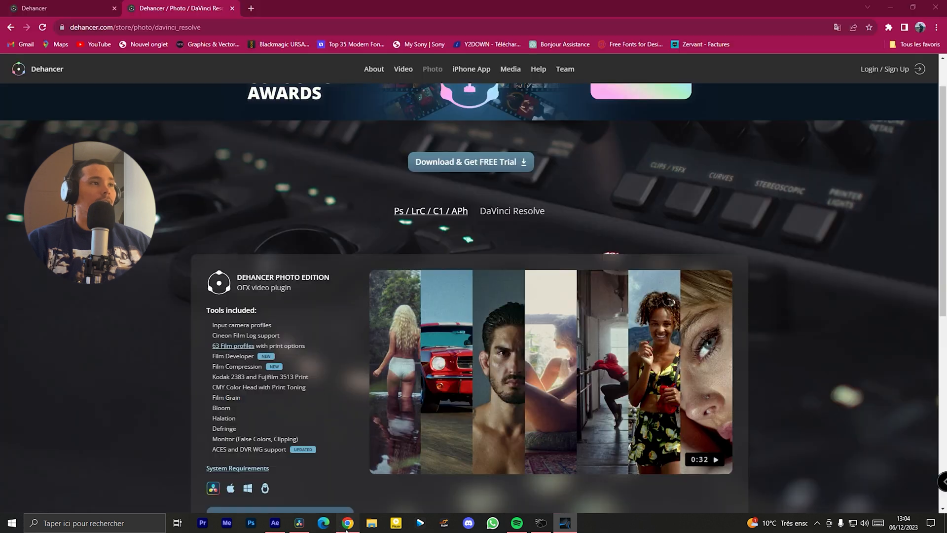
{"action": "scroll", "coordinate": [304, 178], "scroll_direction": "up", "scroll_amount": 1}
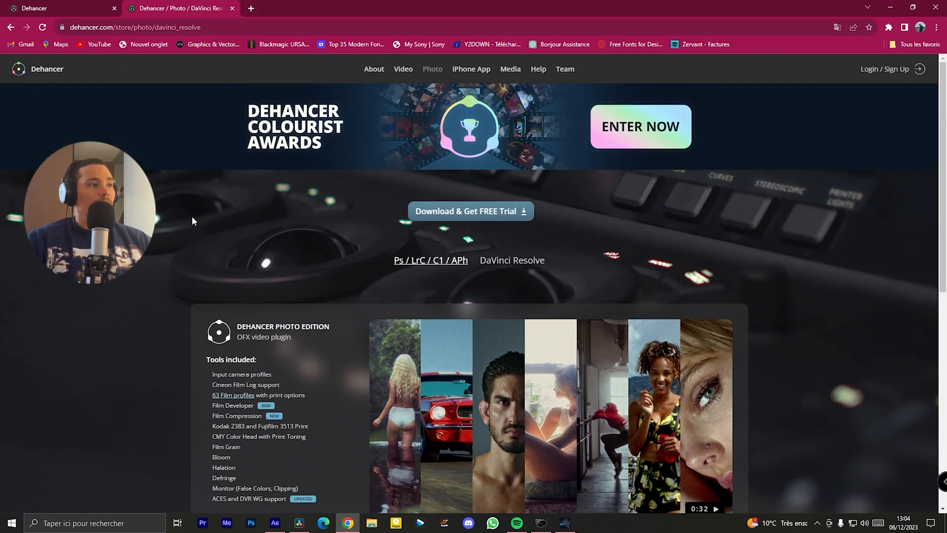
{"action": "scroll", "coordinate": [205, 213], "scroll_direction": "down", "scroll_amount": 3}
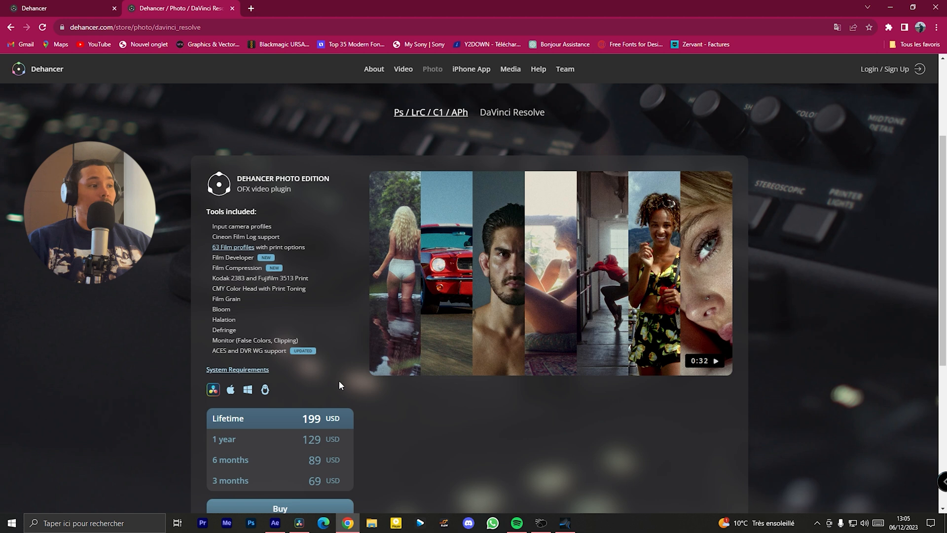
Play the Dehancer Examples video in full screen, then return to the product page and look it over.
{"action": "left_click", "coordinate": [700, 316]}
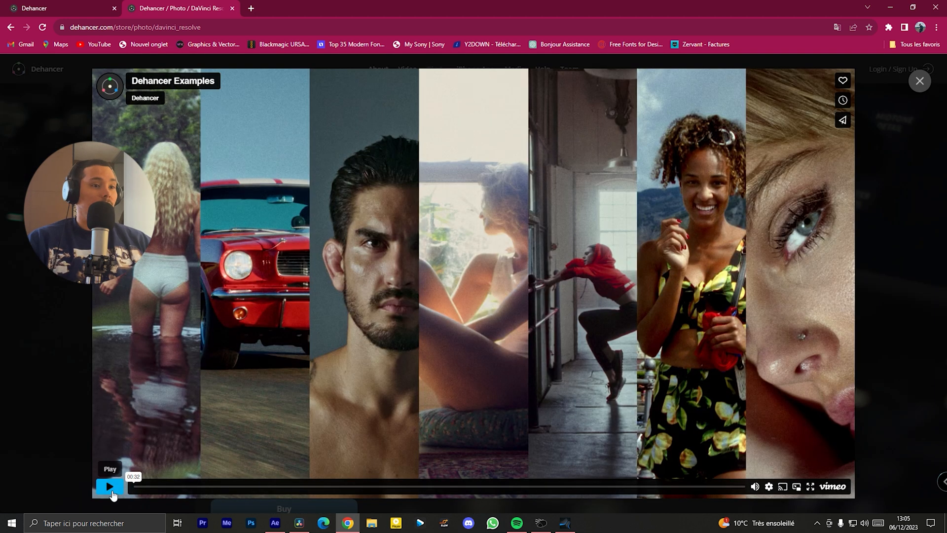
{"action": "left_click", "coordinate": [109, 487]}
{"action": "left_click", "coordinate": [811, 487]}
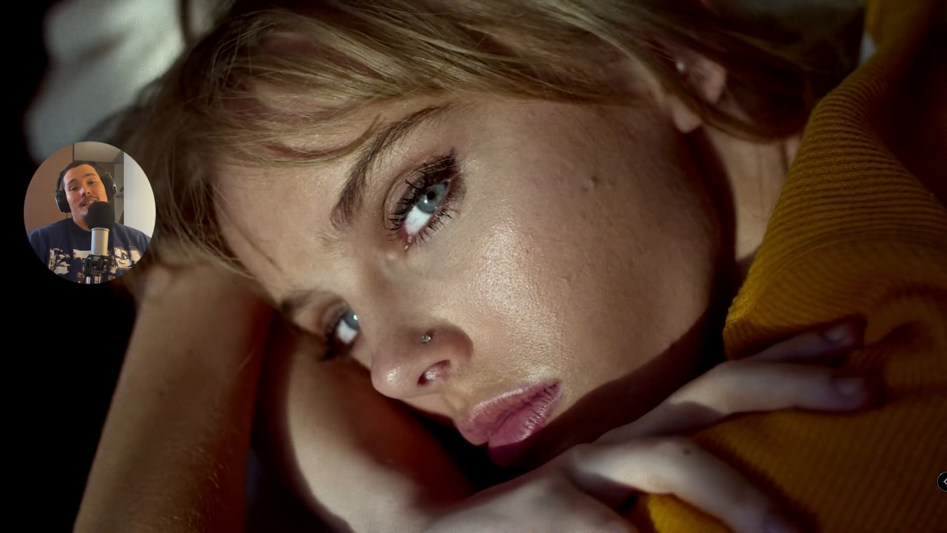
{"action": "key", "text": "Escape"}
{"action": "scroll", "coordinate": [785, 282], "scroll_direction": "down", "scroll_amount": 1}
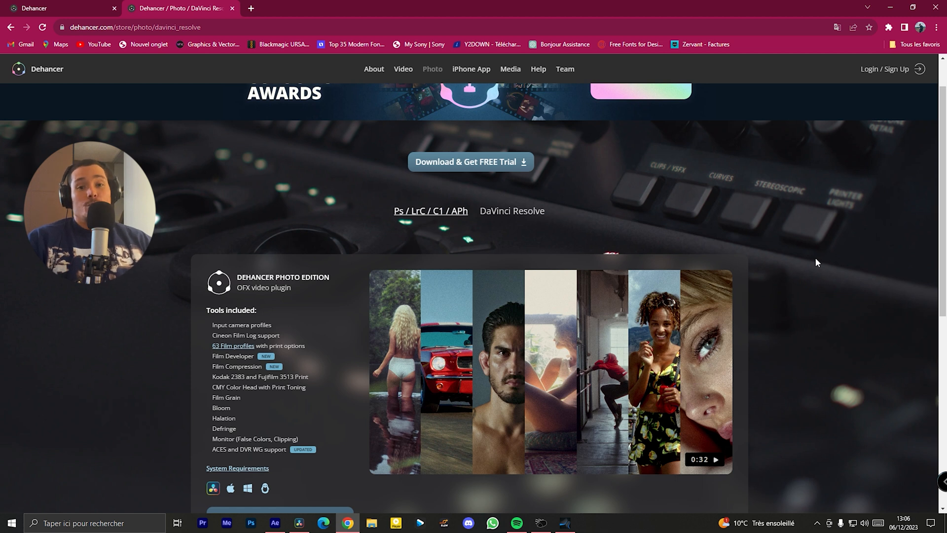
{"action": "scroll", "coordinate": [816, 259], "scroll_direction": "down", "scroll_amount": 3}
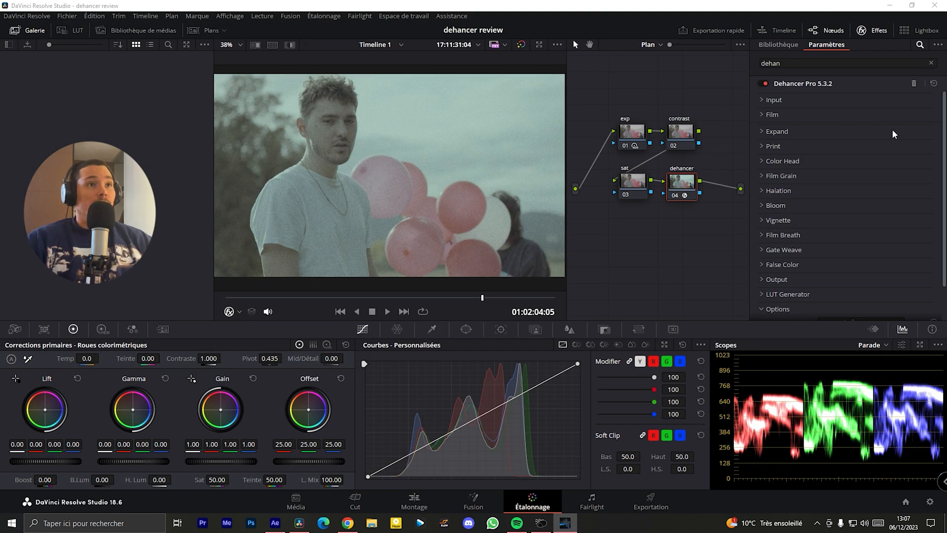
In DaVinci Resolve, search the effects library for "deha" and apply Dehancer Pro to the dehancer node.
{"action": "left_click", "coordinate": [843, 63]}
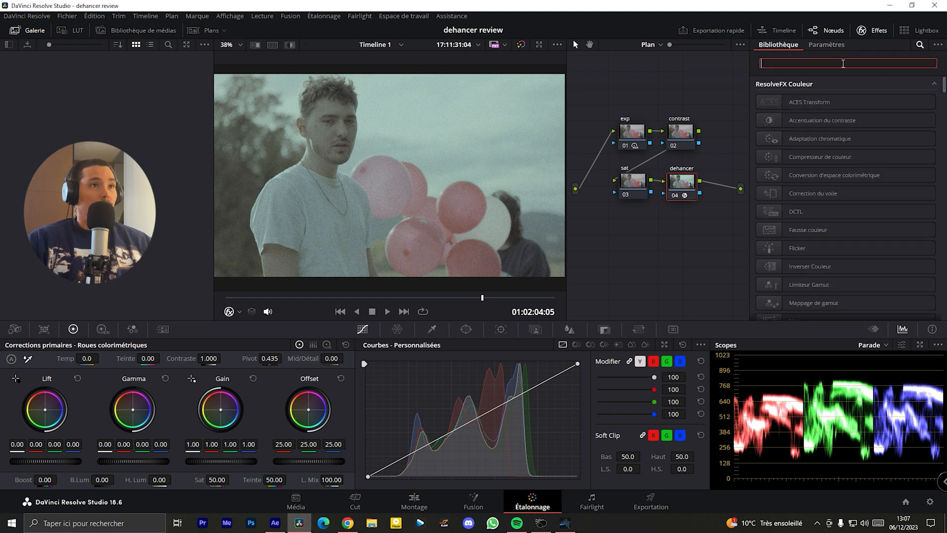
{"action": "type", "text": "deg"}
{"action": "key", "text": "BackSpace"}
{"action": "type", "text": "ha"}
{"action": "left_click_drag", "start_coordinate": [827, 109], "coordinate": [687, 180]}
{"action": "left_click", "coordinate": [918, 45]}
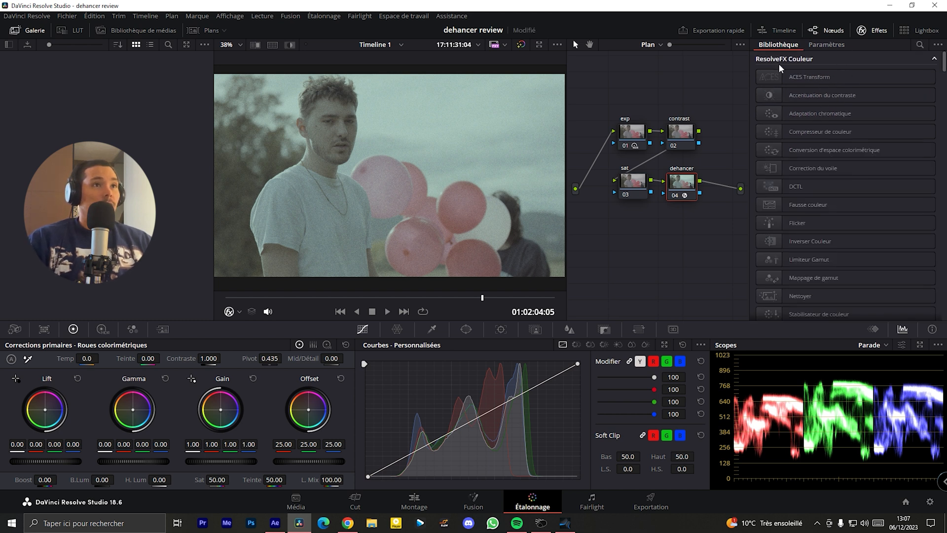
Examine the Input section of the Dehancer Pro settings and collapse it again.
{"action": "left_click", "coordinate": [881, 30]}
{"action": "left_click", "coordinate": [880, 30]}
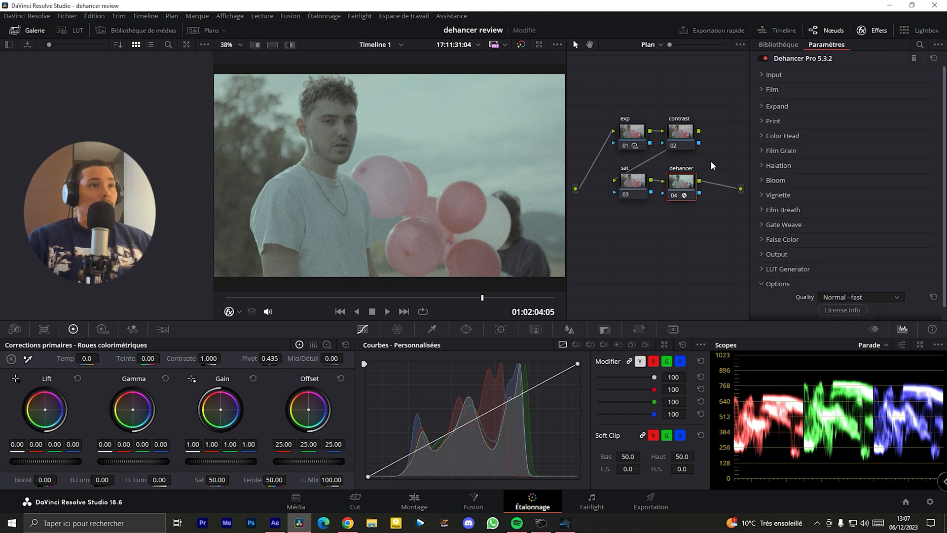
{"action": "left_click", "coordinate": [773, 76]}
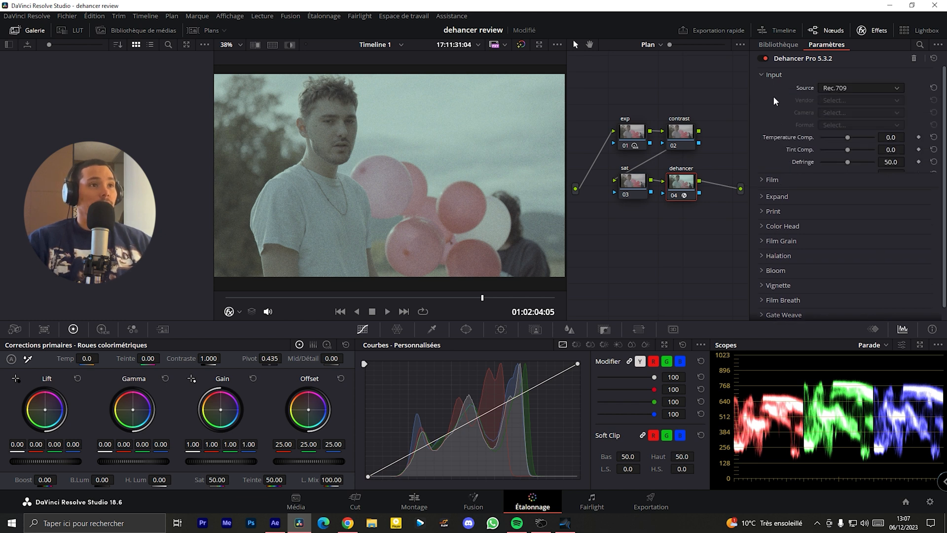
{"action": "left_click", "coordinate": [769, 76]}
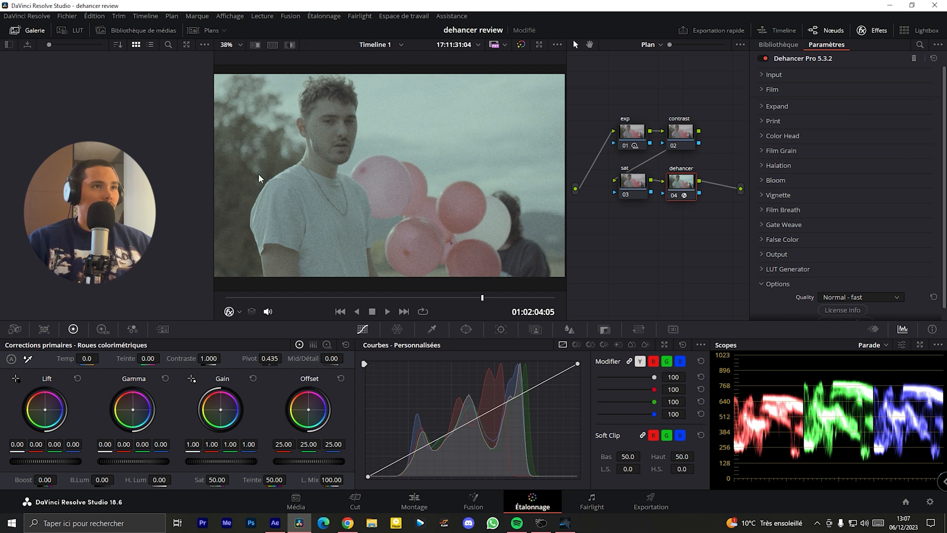
Undo the Dehancer effect on the dehancer node and view the ungraded shot in full screen.
{"action": "key", "text": "ctrl+z"}
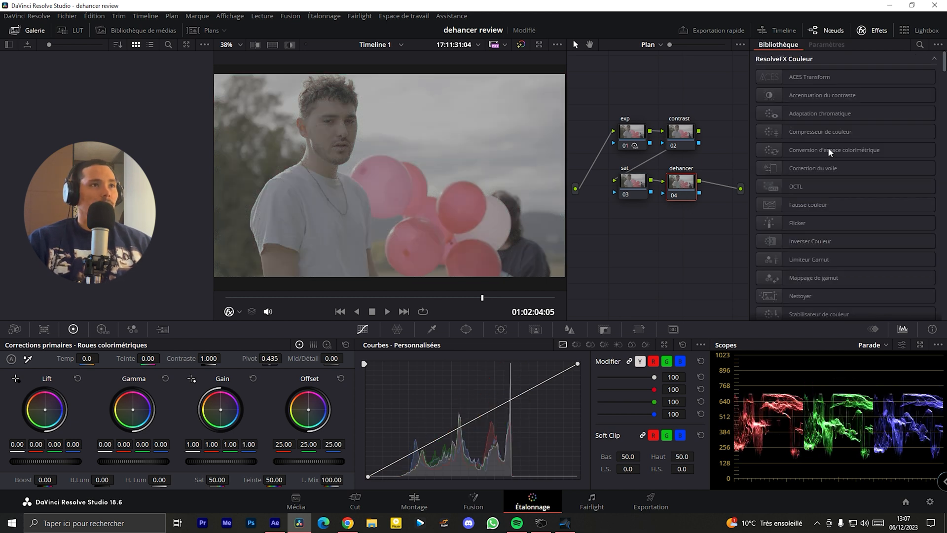
{"action": "left_click", "coordinate": [921, 45]}
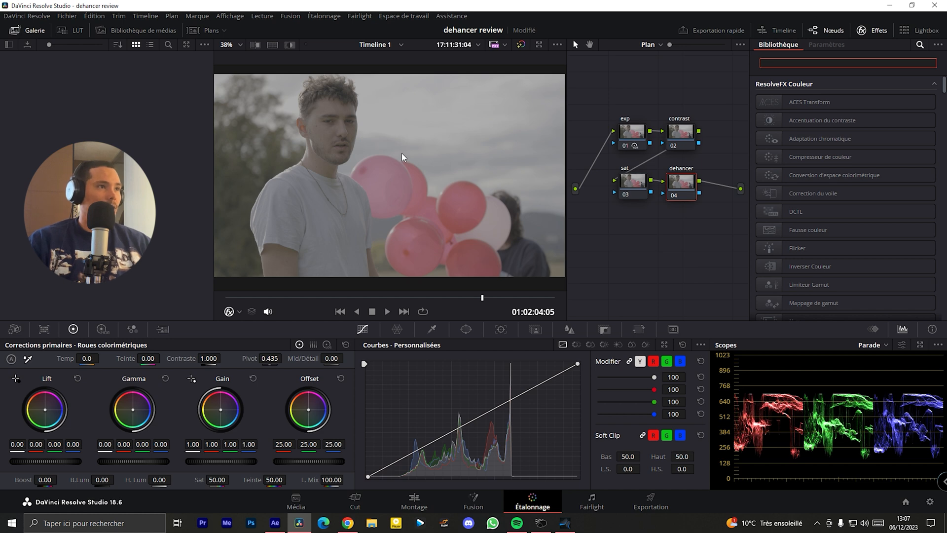
{"action": "key", "text": "ctrl+f"}
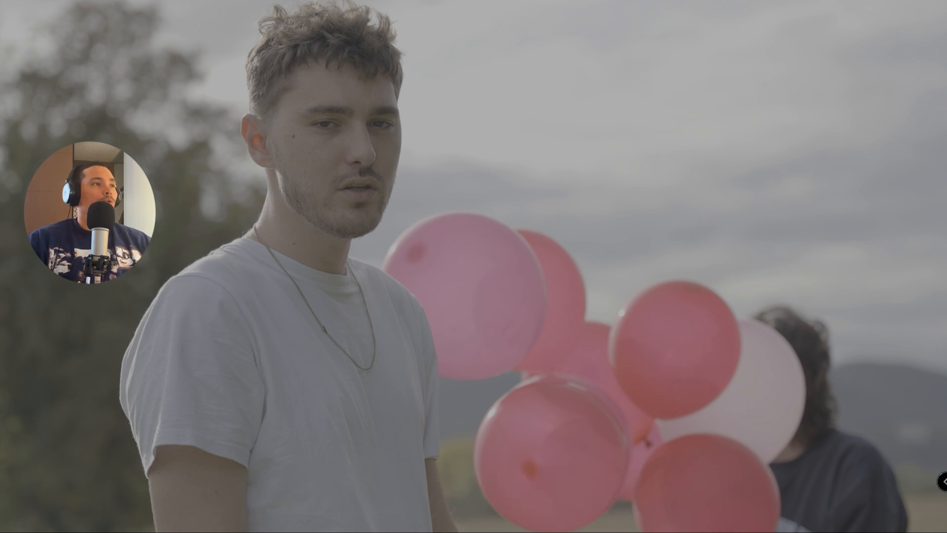
{"action": "key", "text": "Escape"}
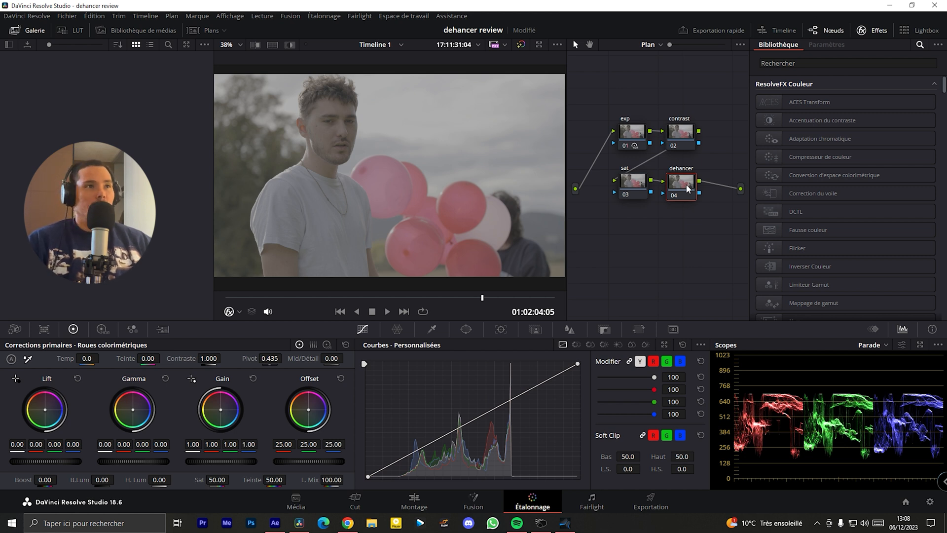
Search the effects library for "dehancer" and apply the Dehancer effect to the dehancer node.
{"action": "left_click", "coordinate": [819, 63]}
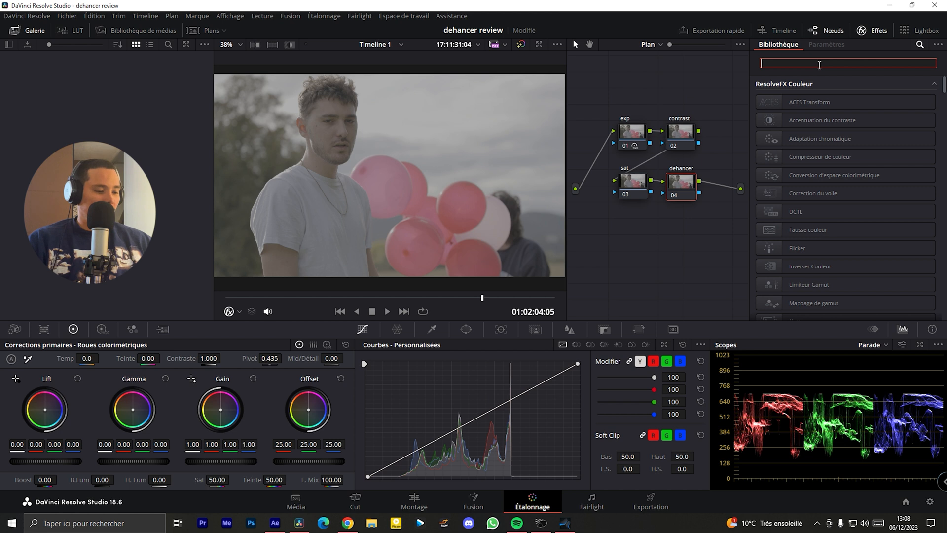
{"action": "type", "text": "dehancer"}
{"action": "left_click_drag", "start_coordinate": [819, 102], "coordinate": [681, 182]}
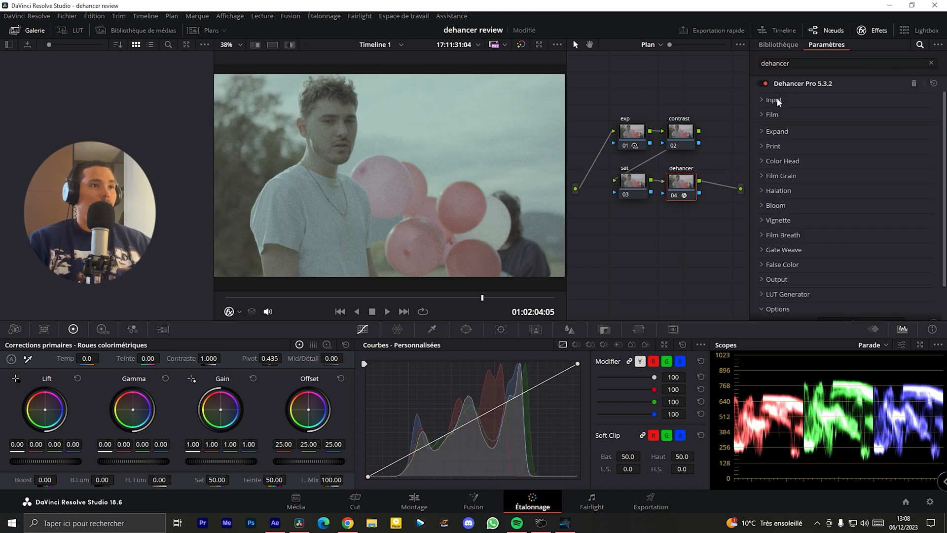
Disable Film Grain in the Dehancer Pro settings and collapse its section.
{"action": "left_click", "coordinate": [774, 177]}
{"action": "left_click", "coordinate": [822, 301]}
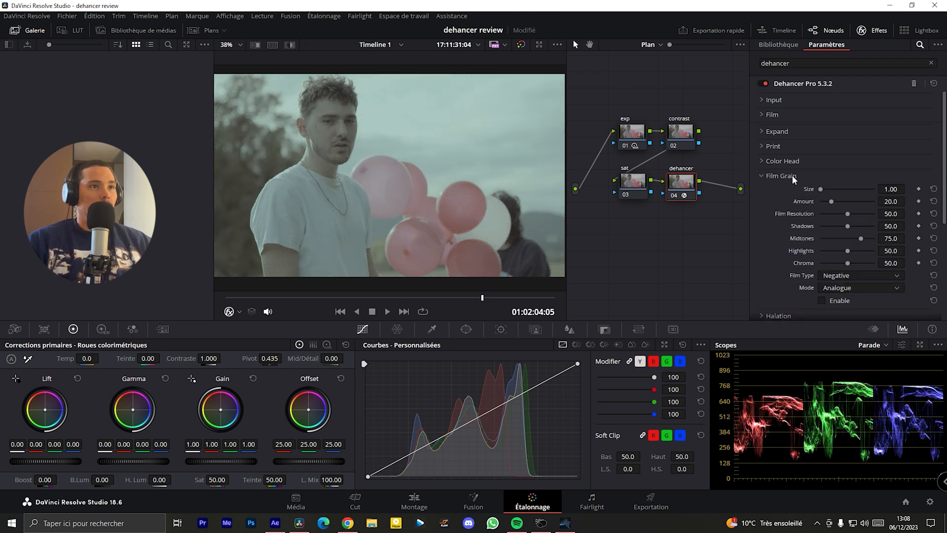
{"action": "left_click", "coordinate": [764, 175]}
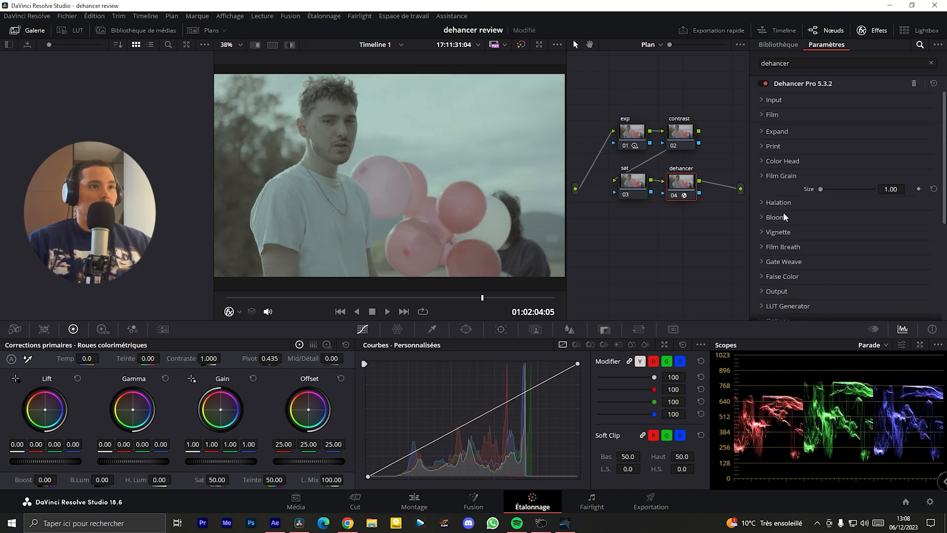
Check Dehancer's Print and Expand sections, then disable the Film emulation and collapse its section.
{"action": "left_click", "coordinate": [769, 144]}
{"action": "left_click", "coordinate": [769, 144]}
{"action": "left_click", "coordinate": [771, 129]}
{"action": "left_click", "coordinate": [770, 129]}
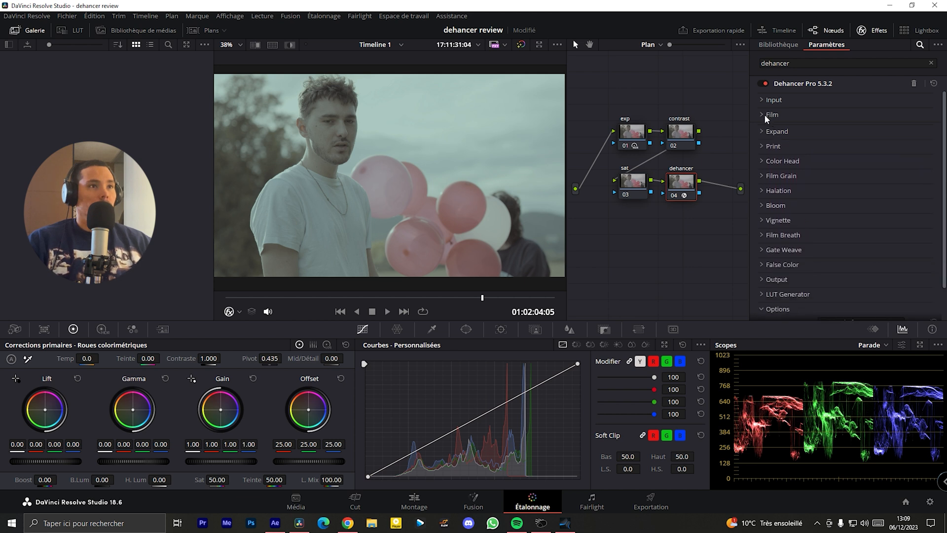
{"action": "left_click", "coordinate": [765, 114]}
{"action": "left_click", "coordinate": [859, 128]}
{"action": "left_click", "coordinate": [845, 110]}
{"action": "left_click", "coordinate": [840, 114]}
{"action": "left_click", "coordinate": [831, 118]}
{"action": "left_click", "coordinate": [822, 153]}
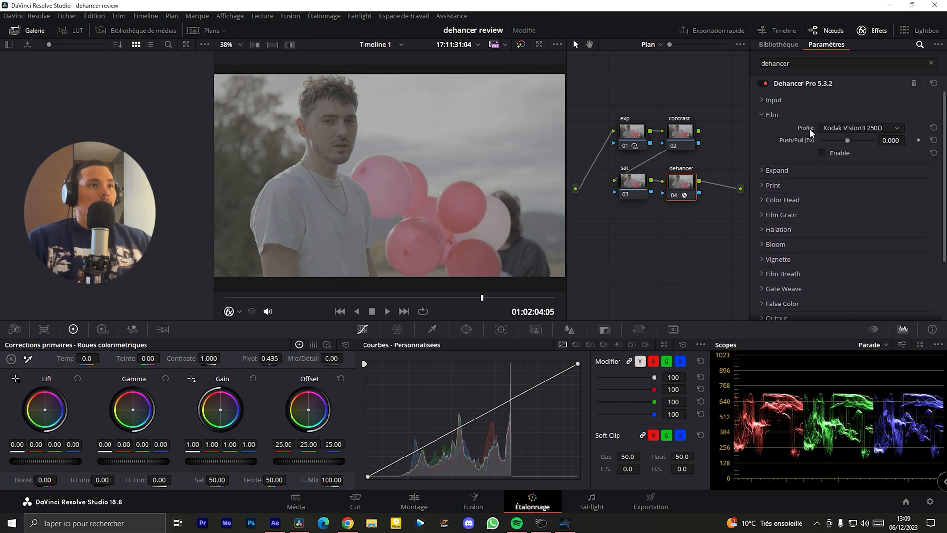
{"action": "left_click", "coordinate": [787, 114]}
Inspect Dehancer's Print settings, then check the shot in full screen and with the dehancer node switched off and on.
{"action": "left_click", "coordinate": [780, 143]}
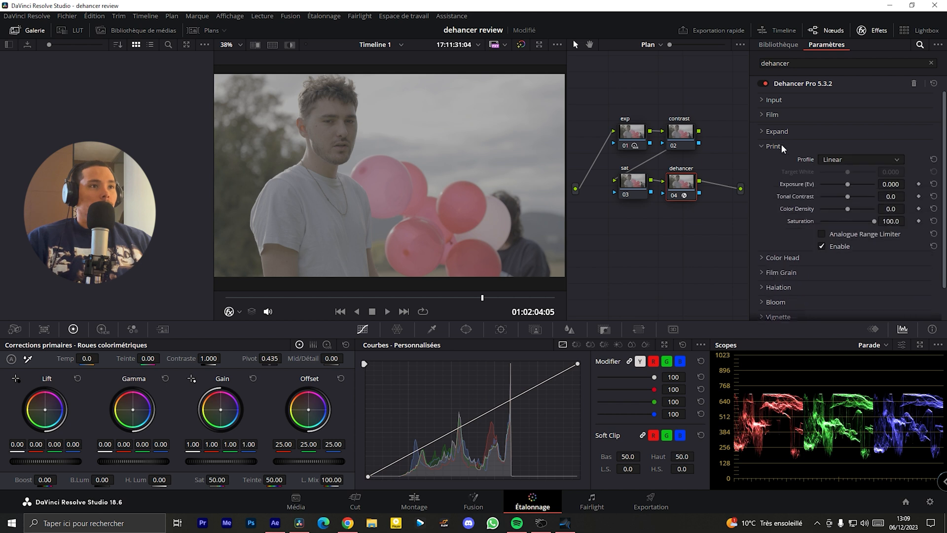
{"action": "left_click", "coordinate": [780, 145]}
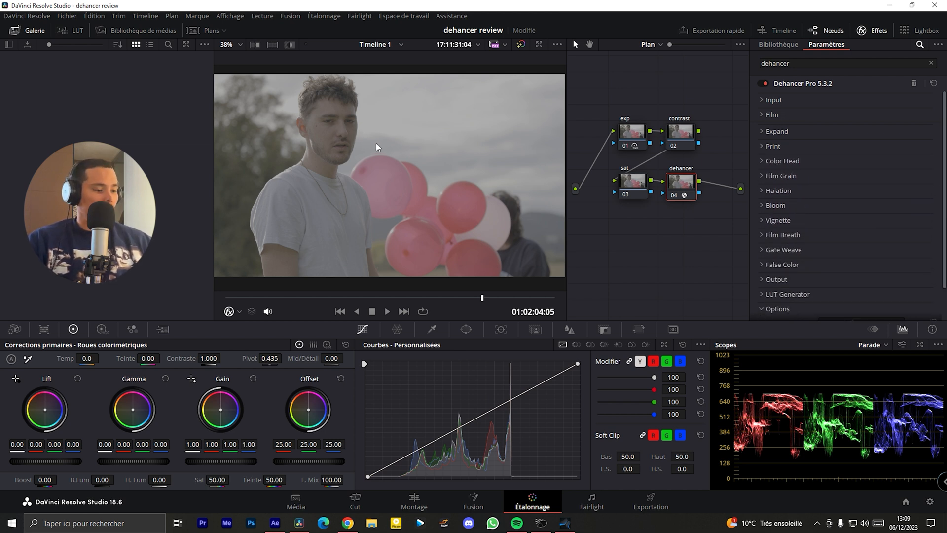
{"action": "key", "text": "ctrl+f"}
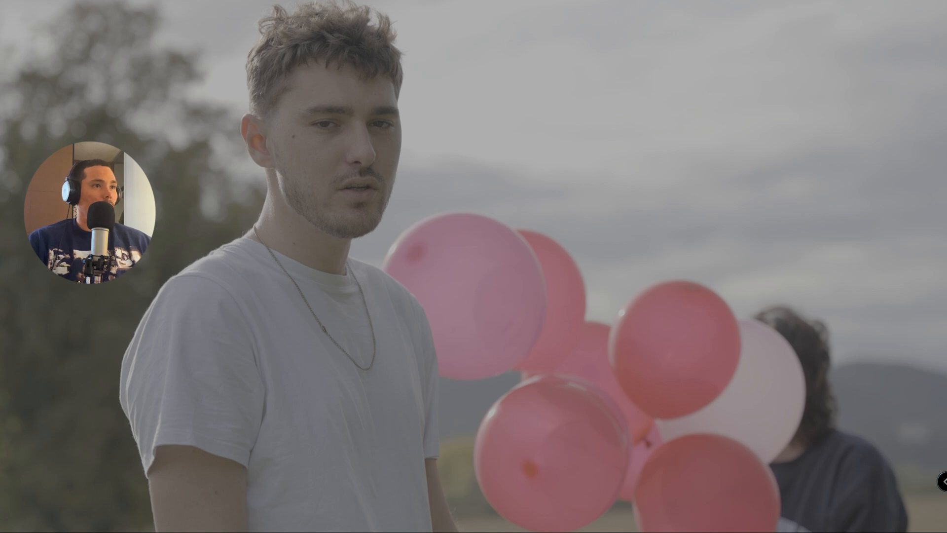
{"action": "key", "text": "Escape"}
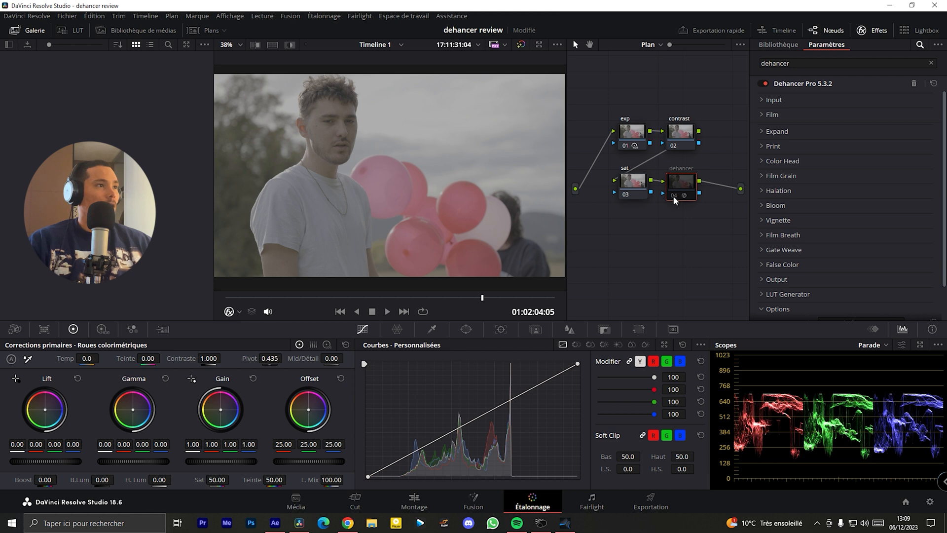
{"action": "left_click", "coordinate": [673, 196]}
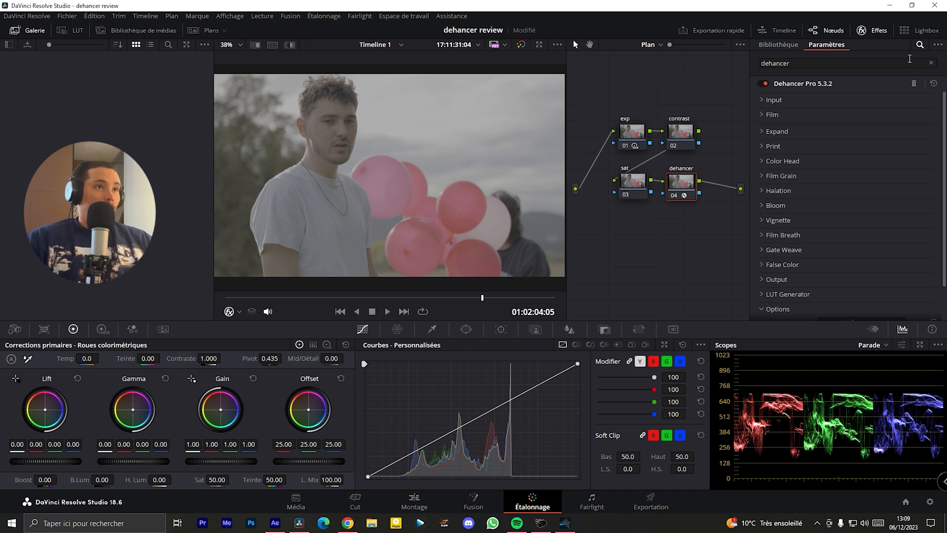
Set Dehancer's input source to Choose Camera with vendor Sony, camera Alpha 7S III and format S-Log3 S-Gamut3 ISO 640.
{"action": "left_click", "coordinate": [770, 99]}
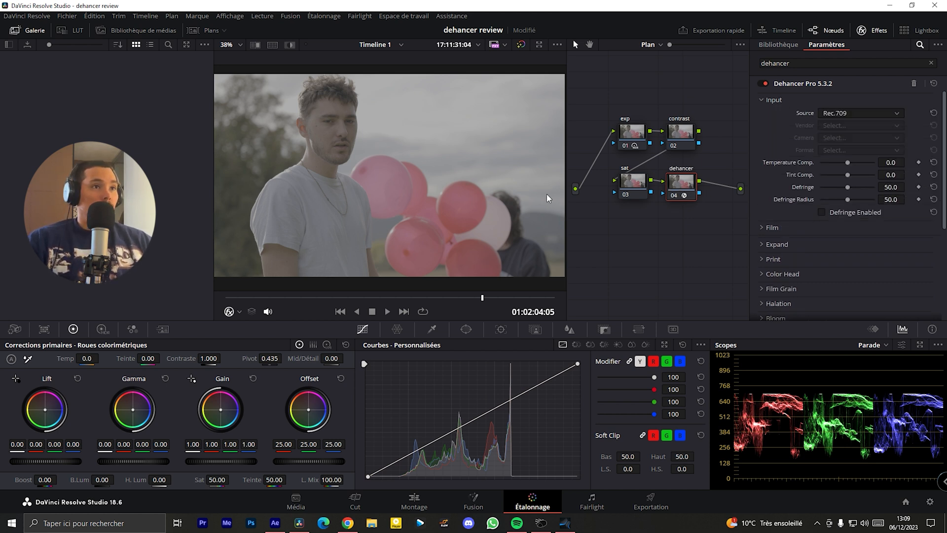
{"action": "left_click", "coordinate": [846, 112]}
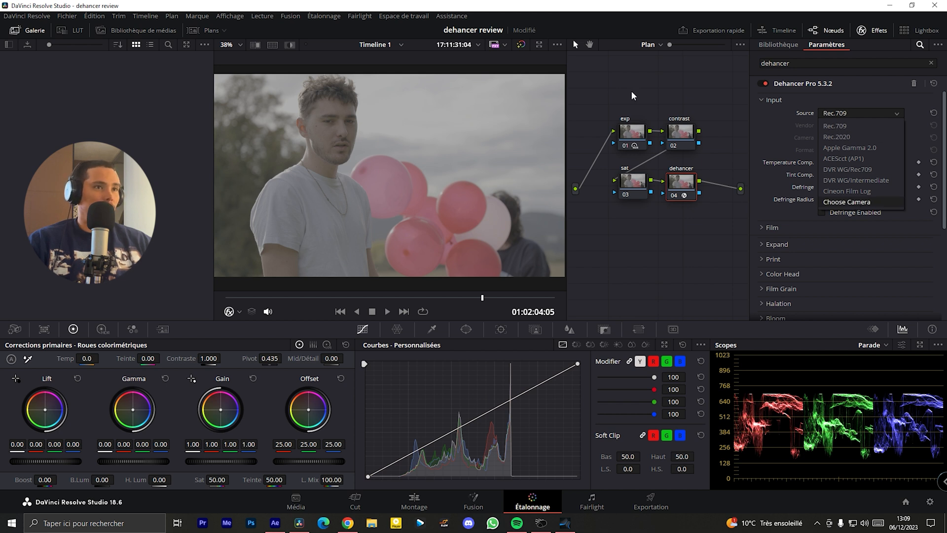
{"action": "left_click", "coordinate": [855, 203]}
{"action": "left_click", "coordinate": [841, 125]}
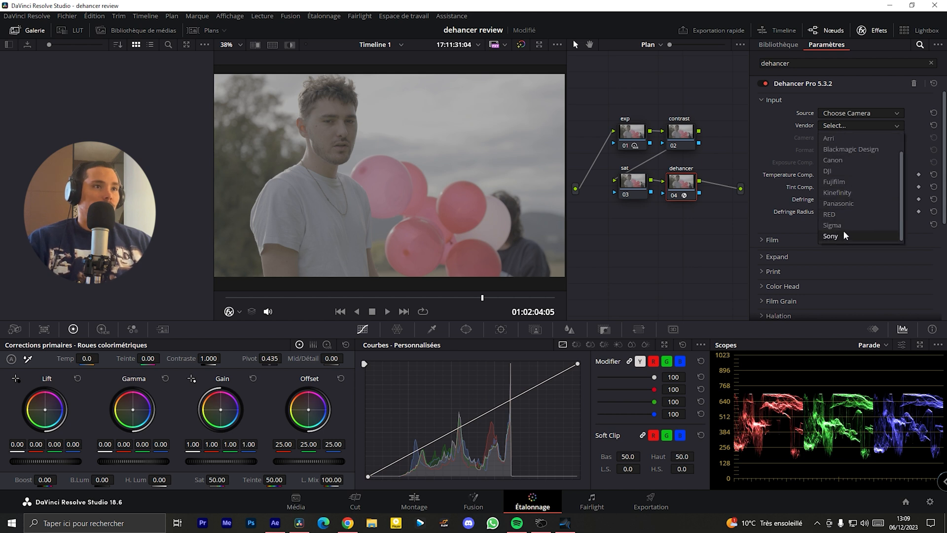
{"action": "left_click", "coordinate": [845, 235]}
{"action": "left_click", "coordinate": [844, 137]}
{"action": "left_click", "coordinate": [855, 190]}
{"action": "left_click", "coordinate": [847, 148]}
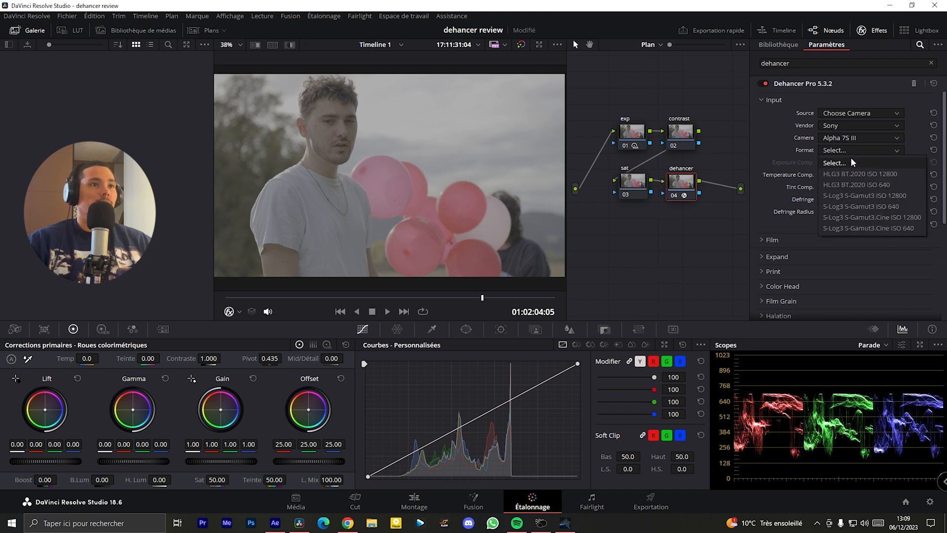
{"action": "left_click", "coordinate": [863, 207]}
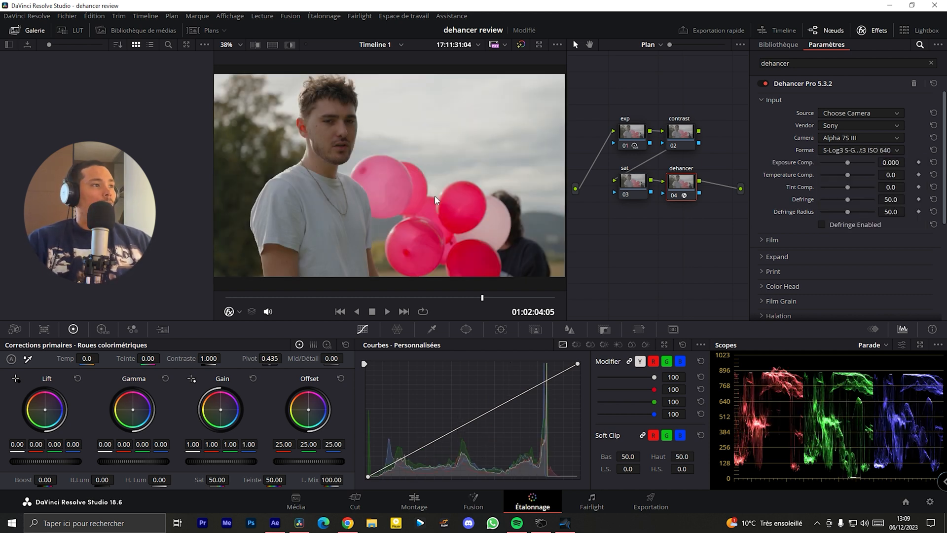
View the shot with the Sony camera input profile in full screen.
{"action": "key", "text": "ctrl+f"}
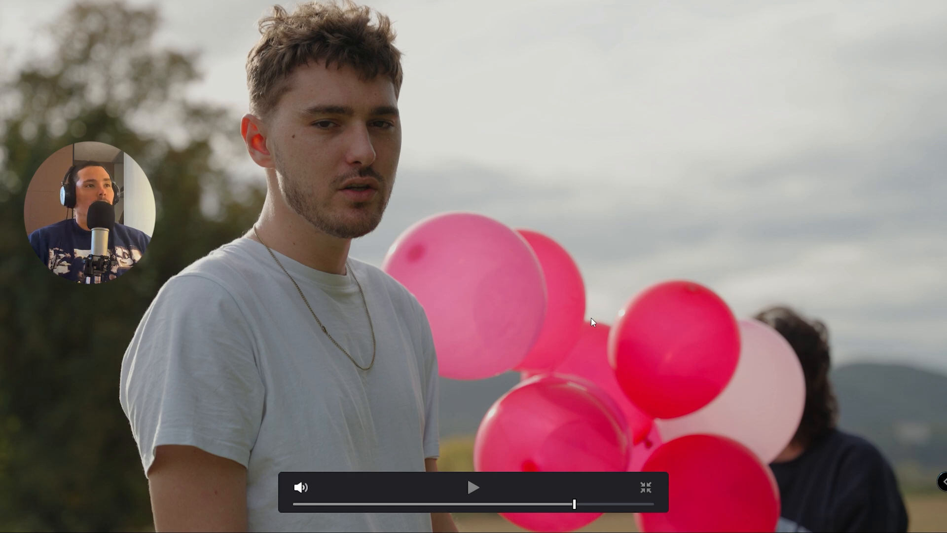
{"action": "key", "text": "Escape"}
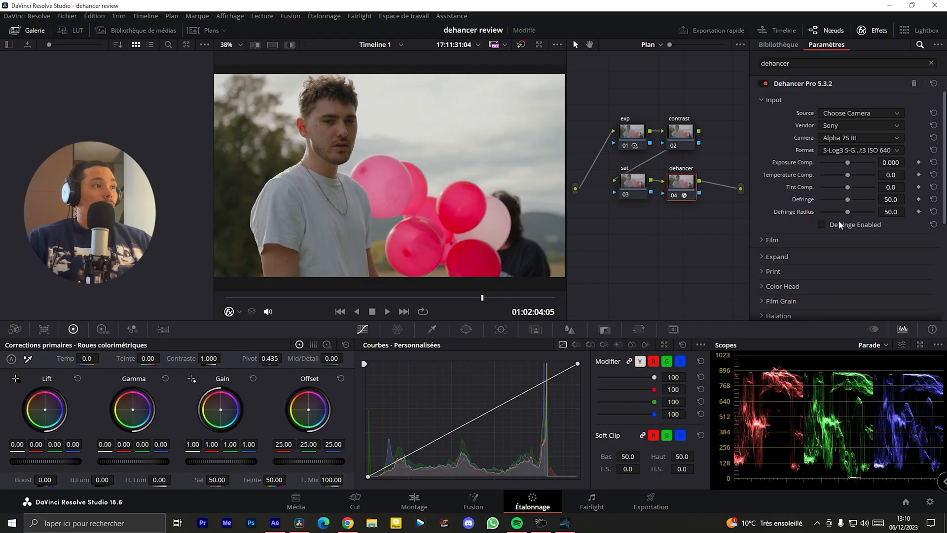
{"action": "key", "text": "ctrl+f"}
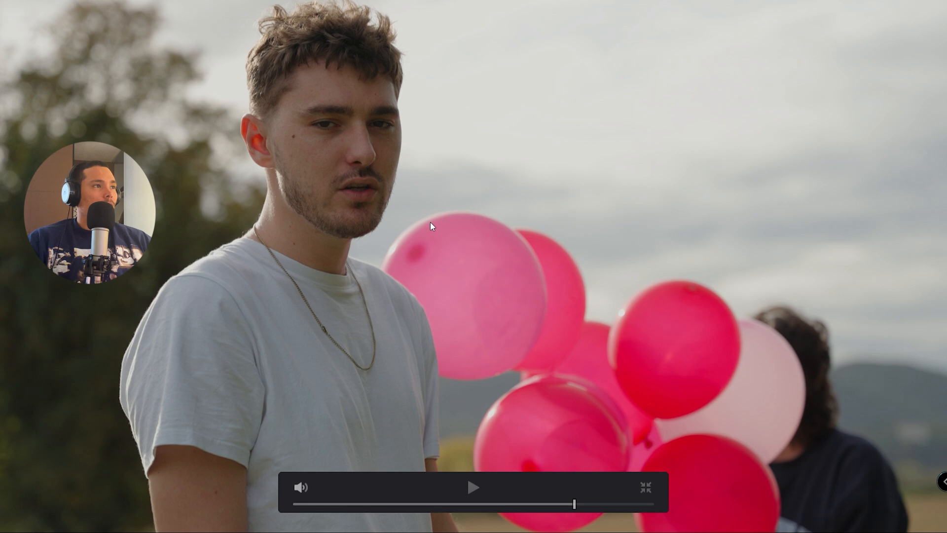
Enable Dehancer's Film emulation with the Kodak Vision3 250D profile and check the shot in full screen.
{"action": "key", "text": "Escape"}
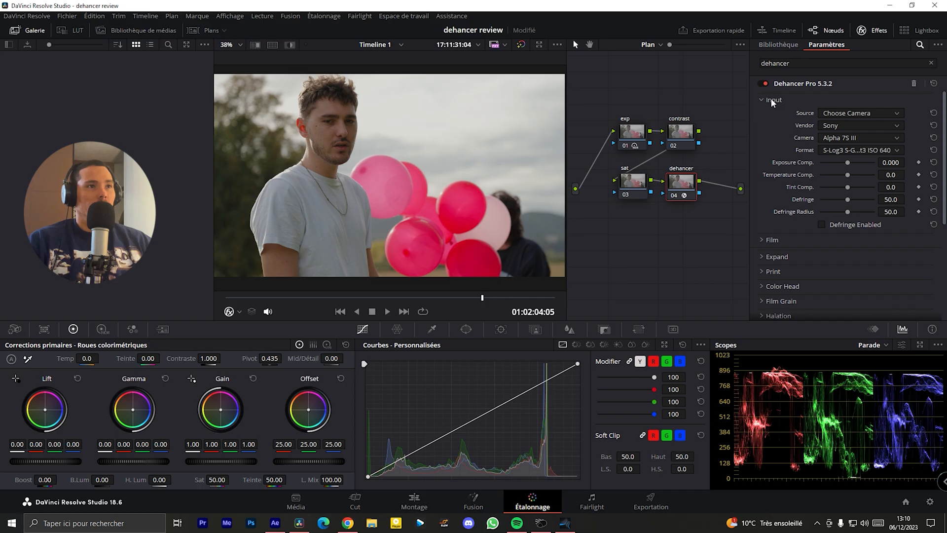
{"action": "left_click", "coordinate": [774, 101]}
{"action": "left_click", "coordinate": [772, 115]}
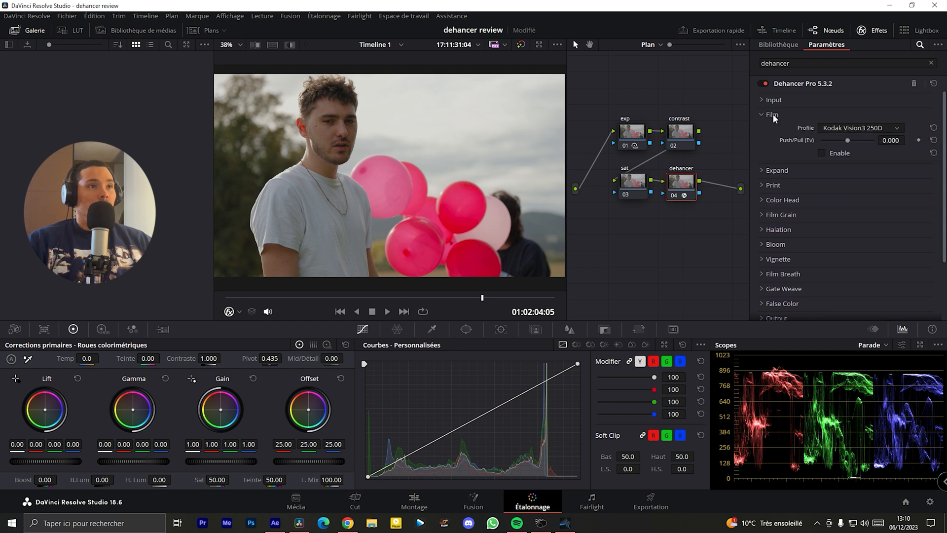
{"action": "left_click", "coordinate": [822, 153]}
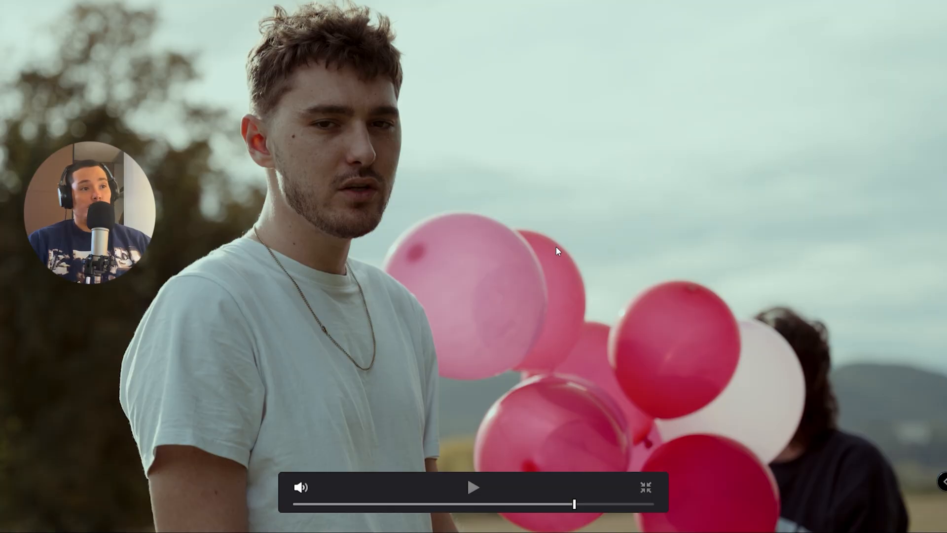
{"action": "key", "text": "Escape"}
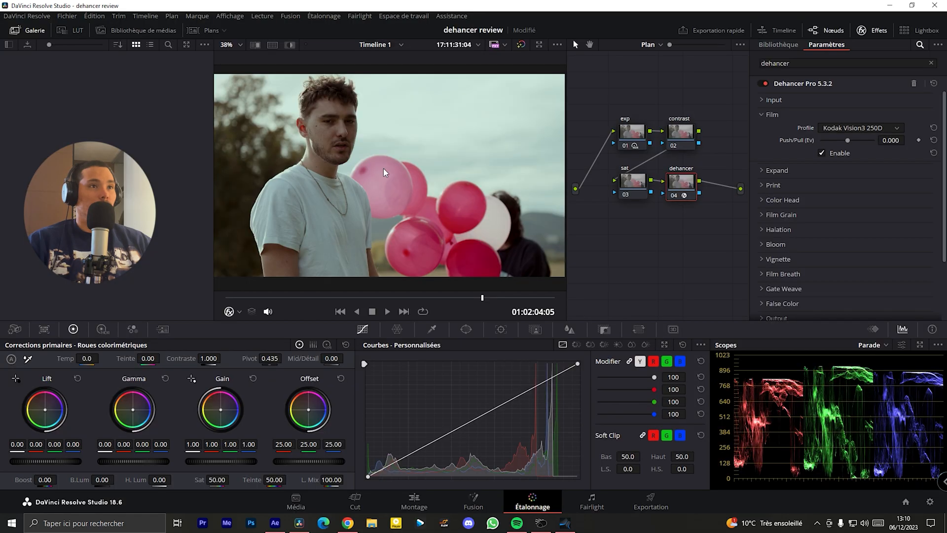
Browse the available film stocks and set Dehancer's Film profile to Cinestill 800T.
{"action": "left_click", "coordinate": [885, 126]}
{"action": "scroll", "coordinate": [833, 223], "scroll_direction": "up", "scroll_amount": 5}
{"action": "scroll", "coordinate": [834, 222], "scroll_direction": "up", "scroll_amount": 5}
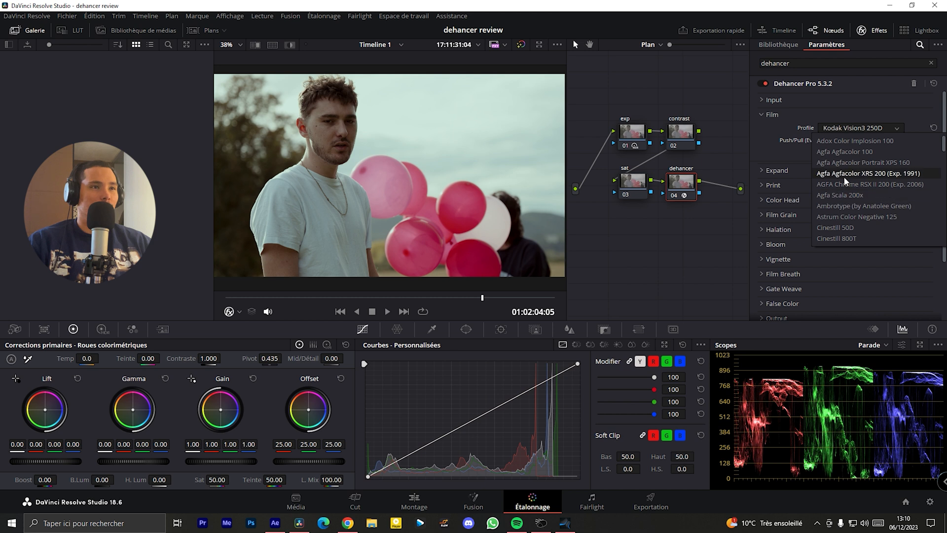
{"action": "scroll", "coordinate": [845, 184], "scroll_direction": "down", "scroll_amount": 12}
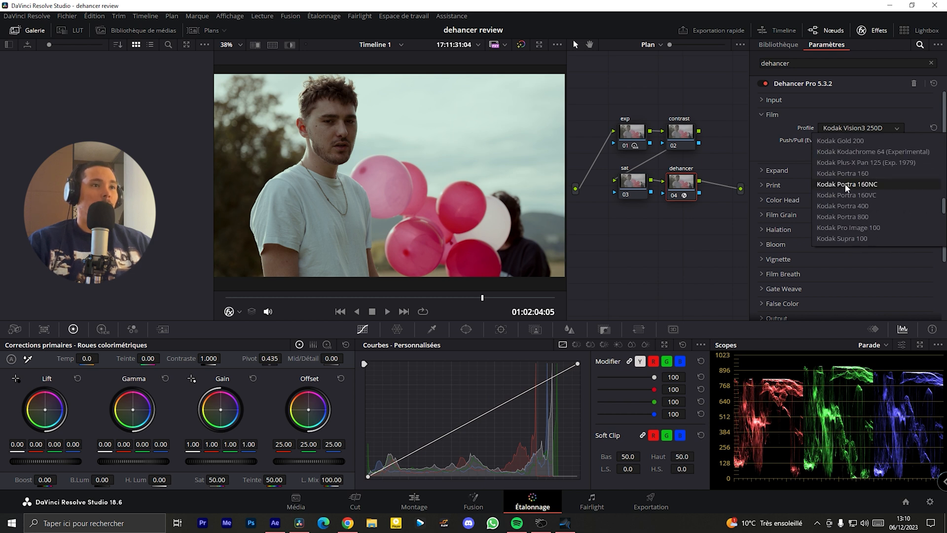
{"action": "scroll", "coordinate": [851, 221], "scroll_direction": "up", "scroll_amount": 8}
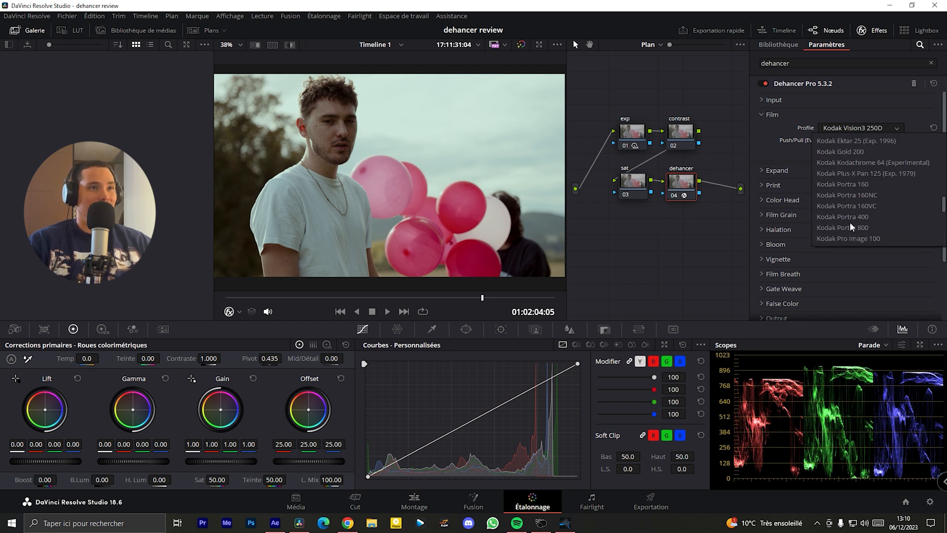
{"action": "scroll", "coordinate": [859, 206], "scroll_direction": "up", "scroll_amount": 3}
{"action": "scroll", "coordinate": [868, 183], "scroll_direction": "up", "scroll_amount": 5}
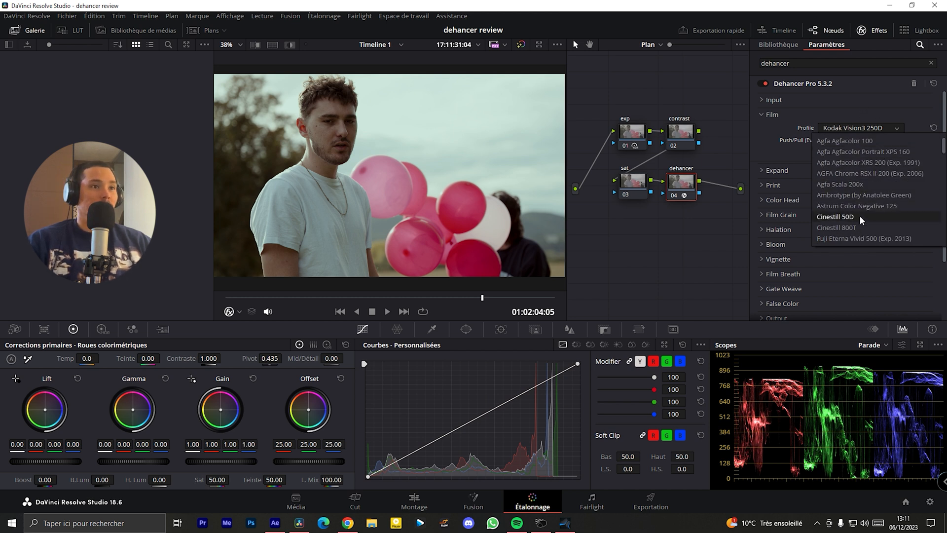
{"action": "scroll", "coordinate": [863, 192], "scroll_direction": "down", "scroll_amount": 1}
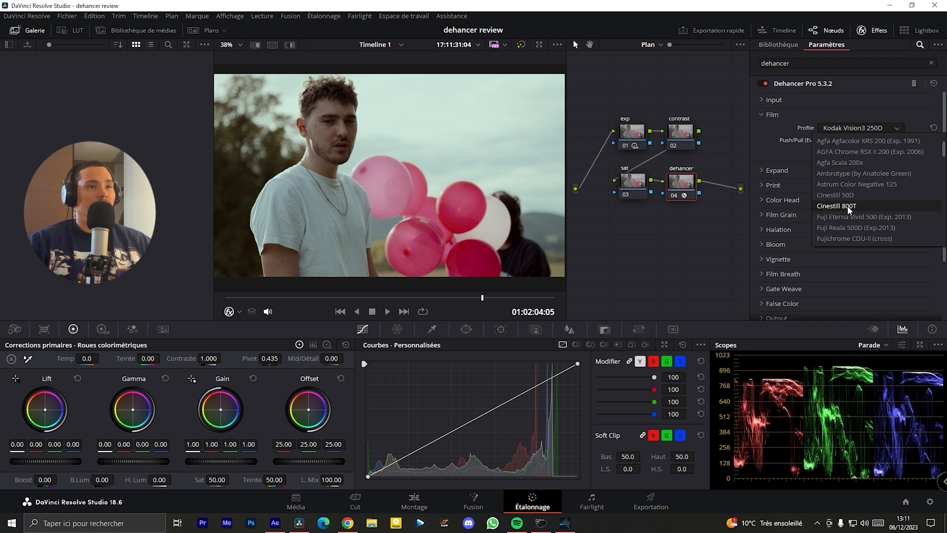
{"action": "scroll", "coordinate": [848, 196], "scroll_direction": "down", "scroll_amount": 6}
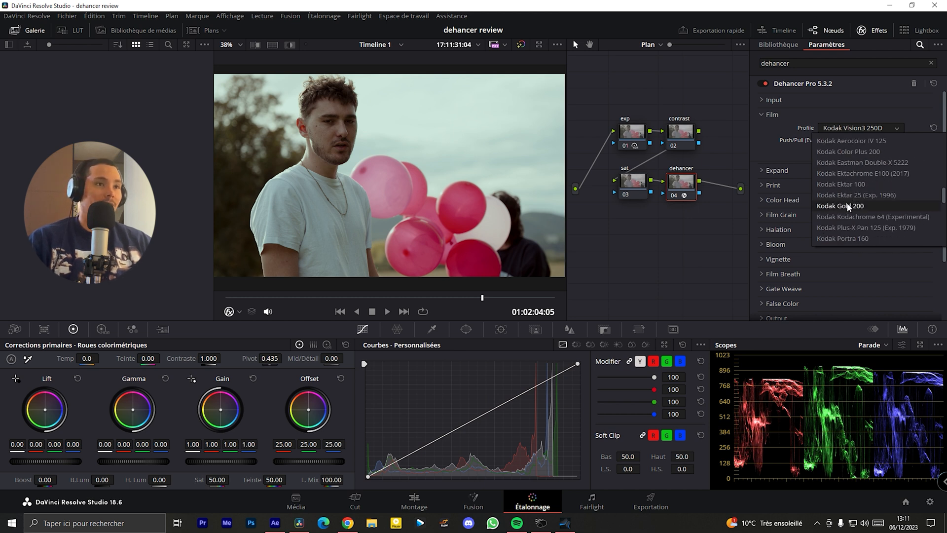
{"action": "scroll", "coordinate": [867, 200], "scroll_direction": "down", "scroll_amount": 3}
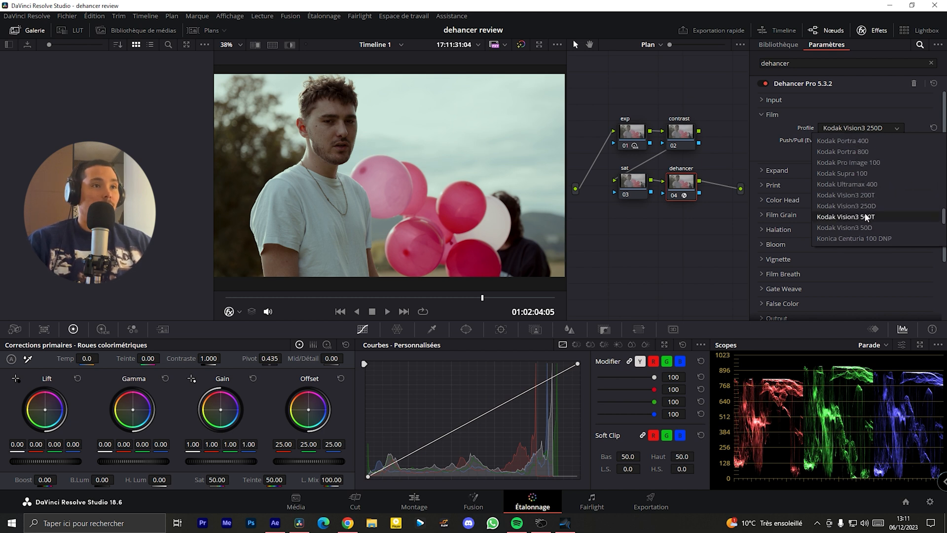
{"action": "scroll", "coordinate": [839, 214], "scroll_direction": "up", "scroll_amount": 1}
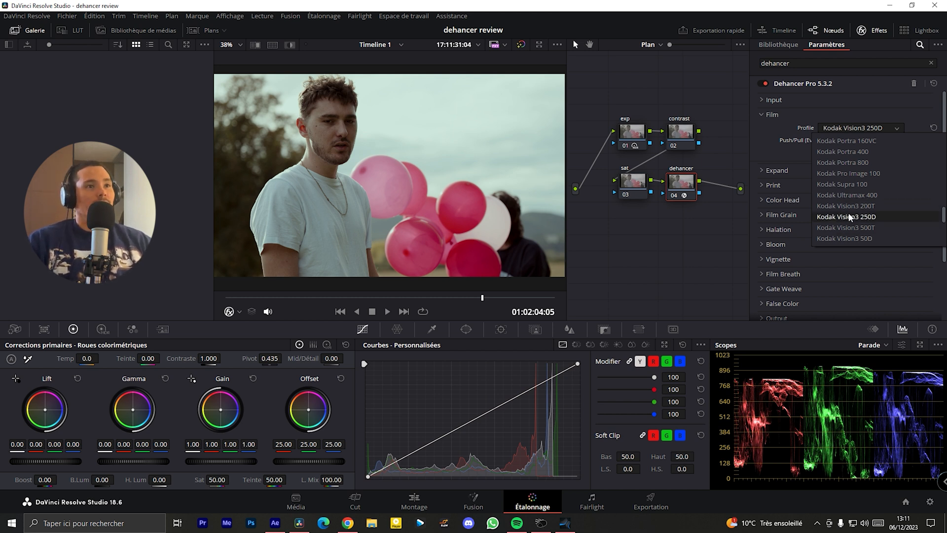
{"action": "scroll", "coordinate": [873, 227], "scroll_direction": "up", "scroll_amount": 6}
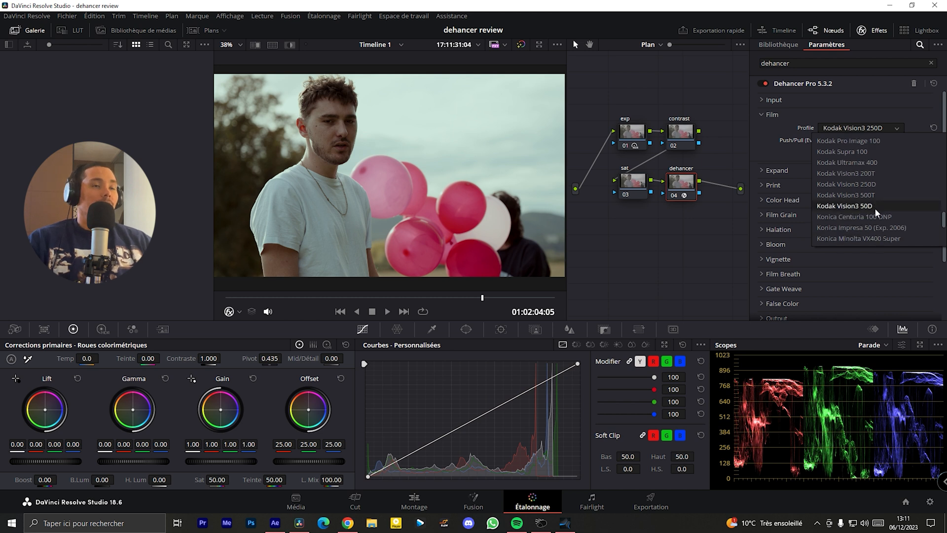
{"action": "scroll", "coordinate": [848, 200], "scroll_direction": "up", "scroll_amount": 10}
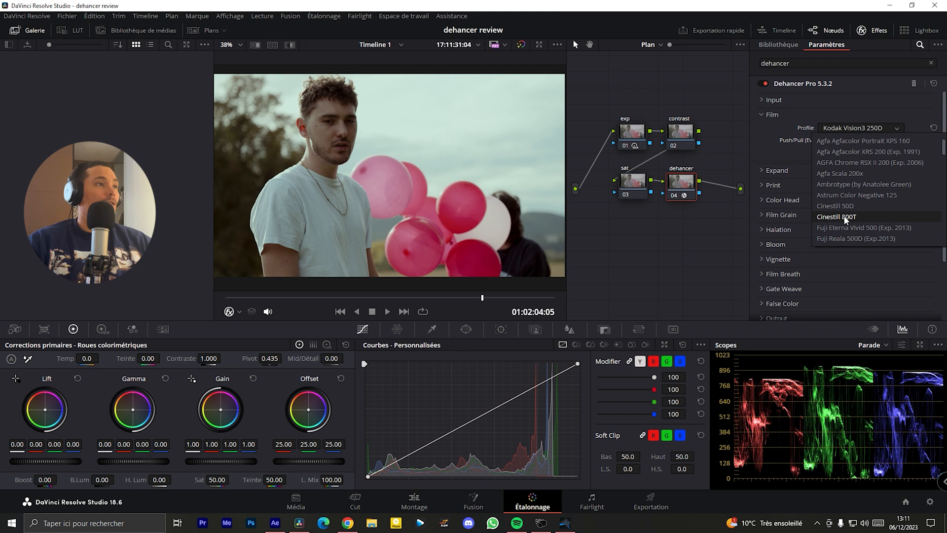
{"action": "left_click", "coordinate": [847, 217]}
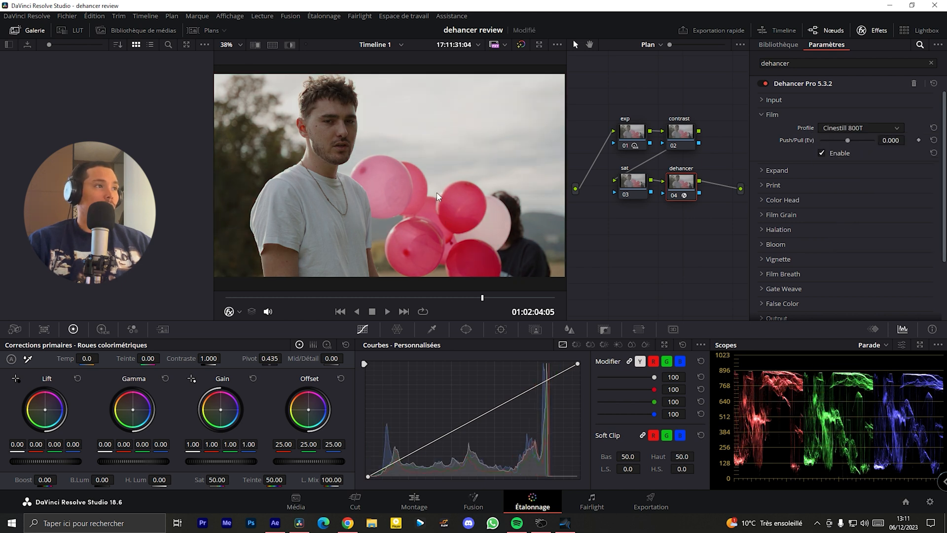
Examine the Cinestill 800T look in full screen and compare it with the Film emulation switched off and on.
{"action": "key", "text": "ctrl+f"}
{"action": "key", "text": "Escape"}
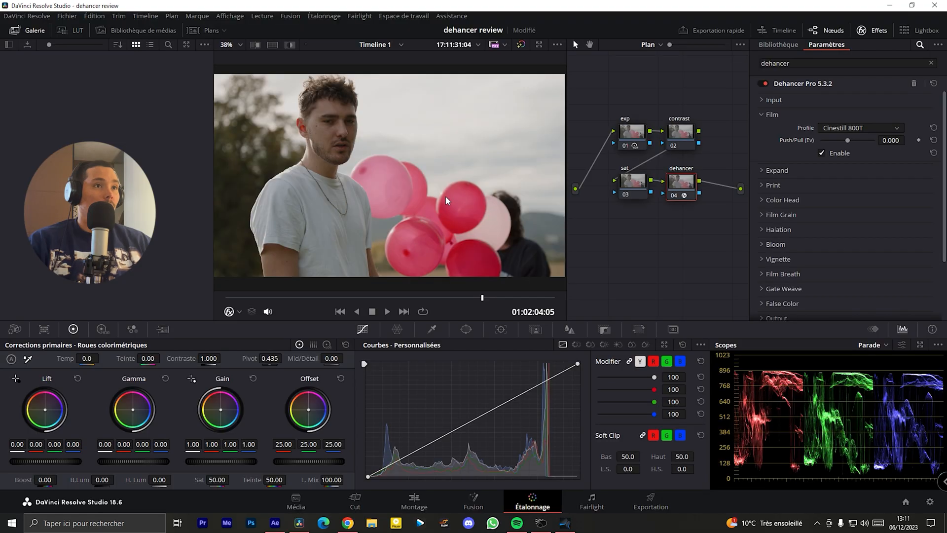
{"action": "key", "text": "ctrl+f"}
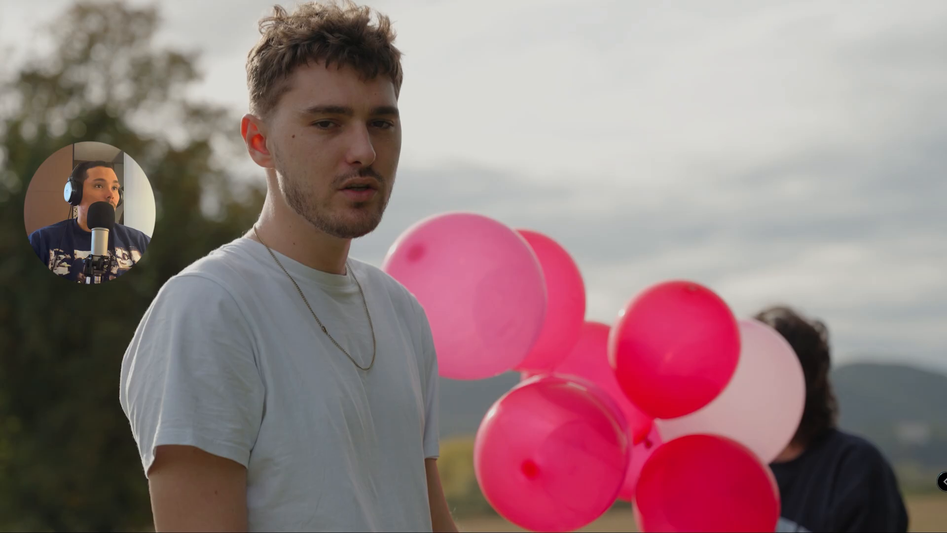
{"action": "key", "text": "Escape"}
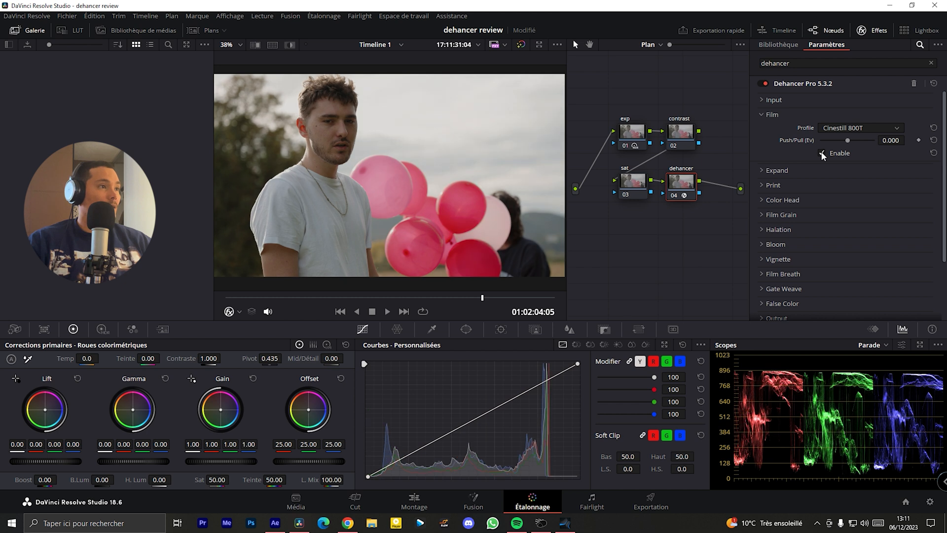
{"action": "left_click", "coordinate": [822, 154]}
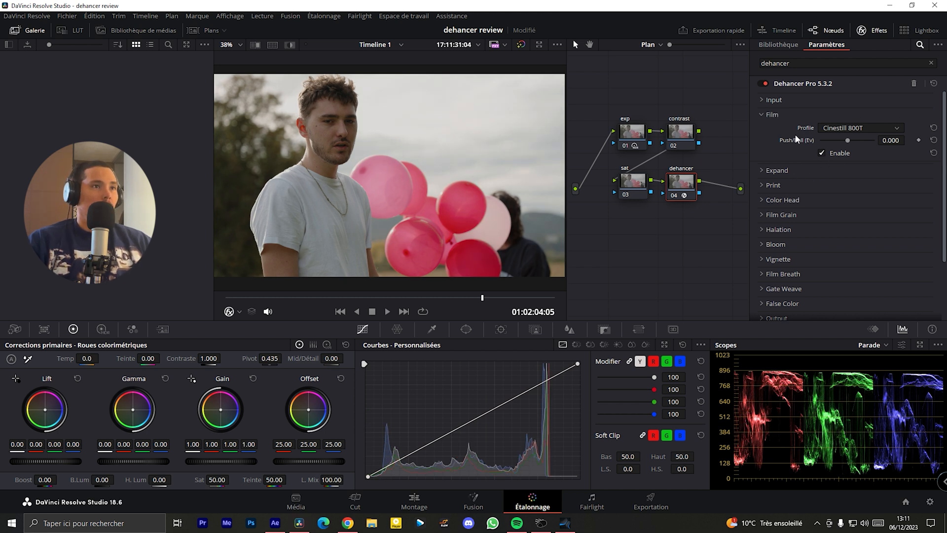
Collapse the Film section and set Dehancer's Print profile to Kodak 2383 Print Film.
{"action": "left_click", "coordinate": [768, 115]}
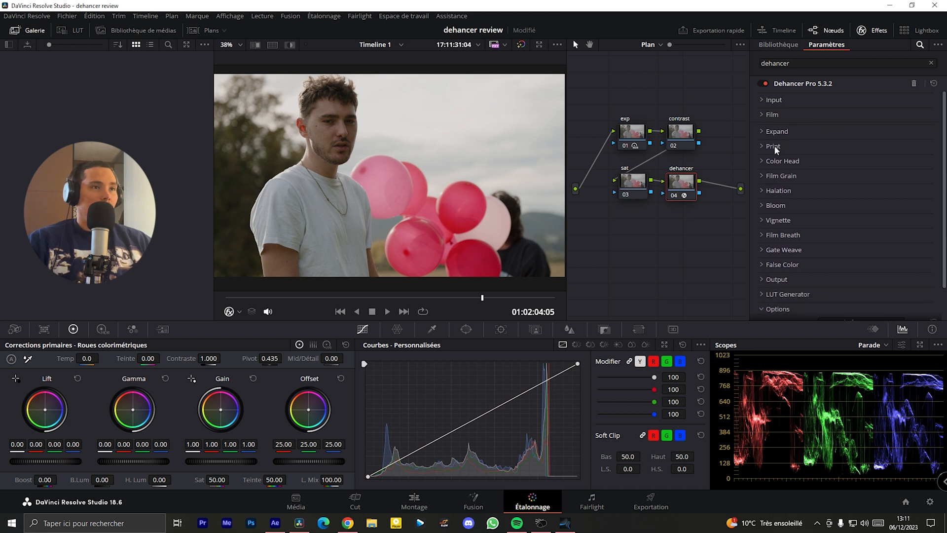
{"action": "left_click", "coordinate": [773, 146]}
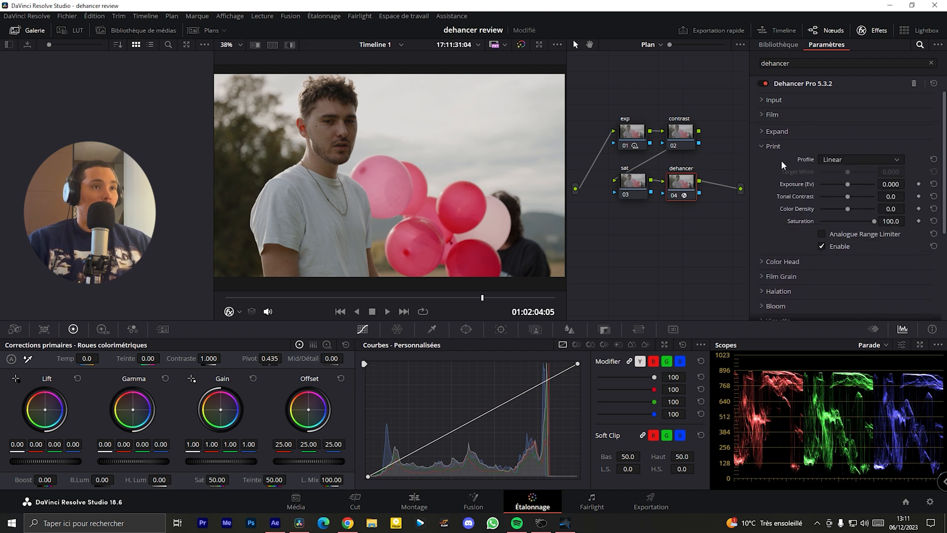
{"action": "left_click", "coordinate": [850, 161]}
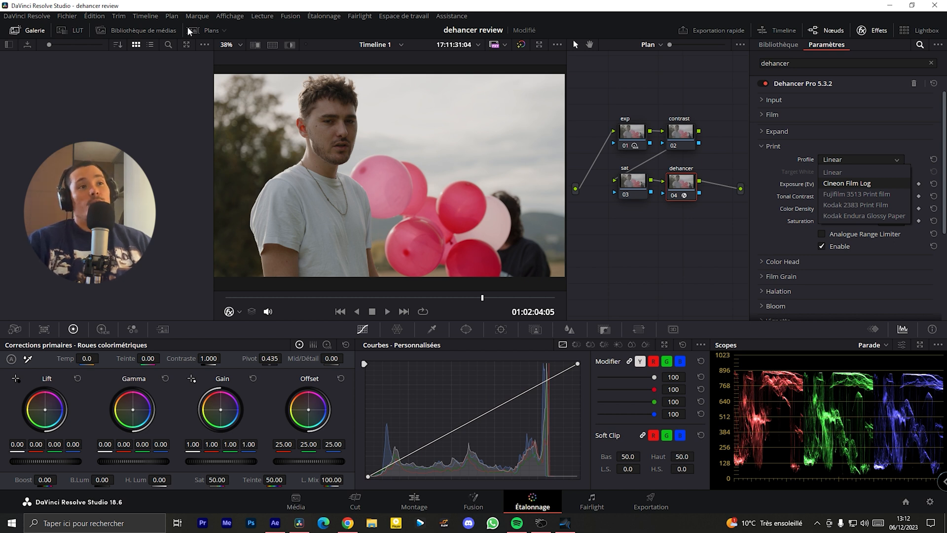
{"action": "left_click", "coordinate": [849, 206]}
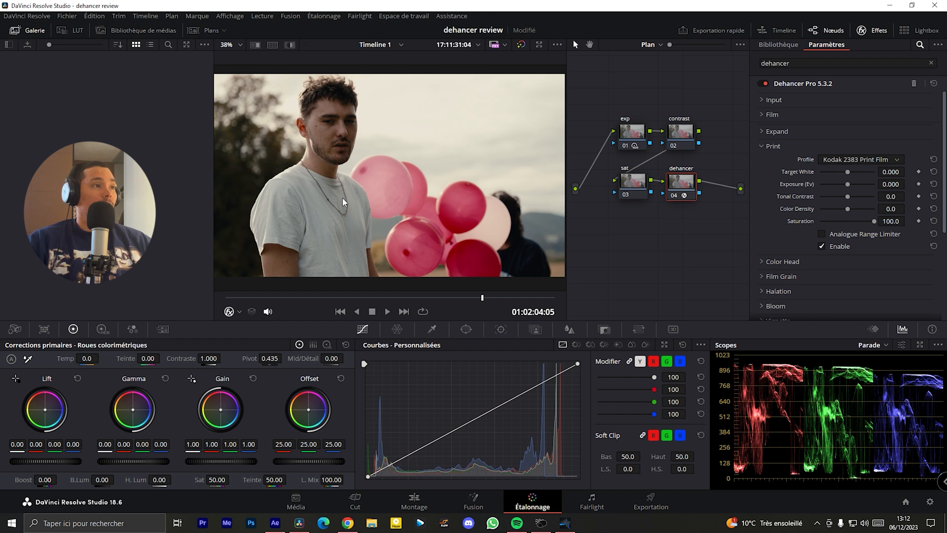
Examine the Kodak 2383 look in full screen and compare it with the Print emulation switched off and on.
{"action": "key", "text": "ctrl+f"}
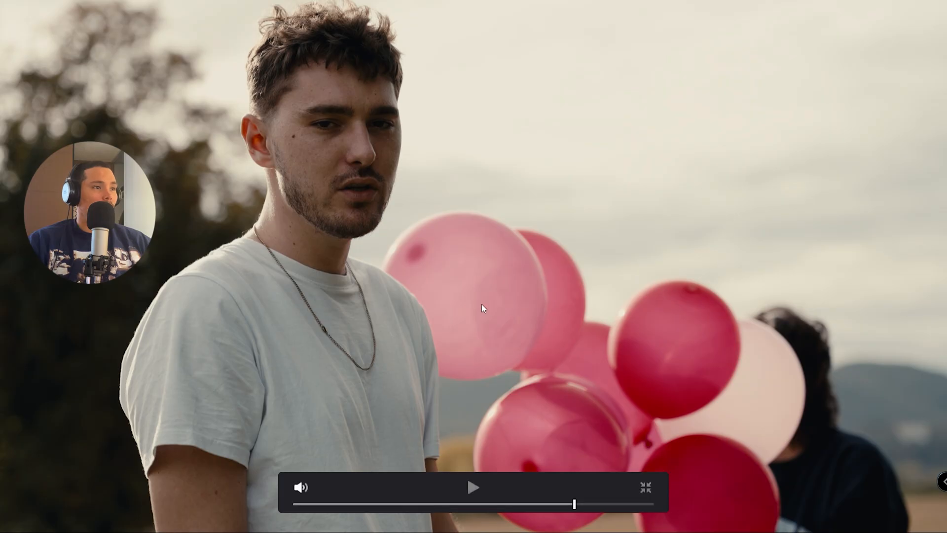
{"action": "key", "text": "ctrl+f"}
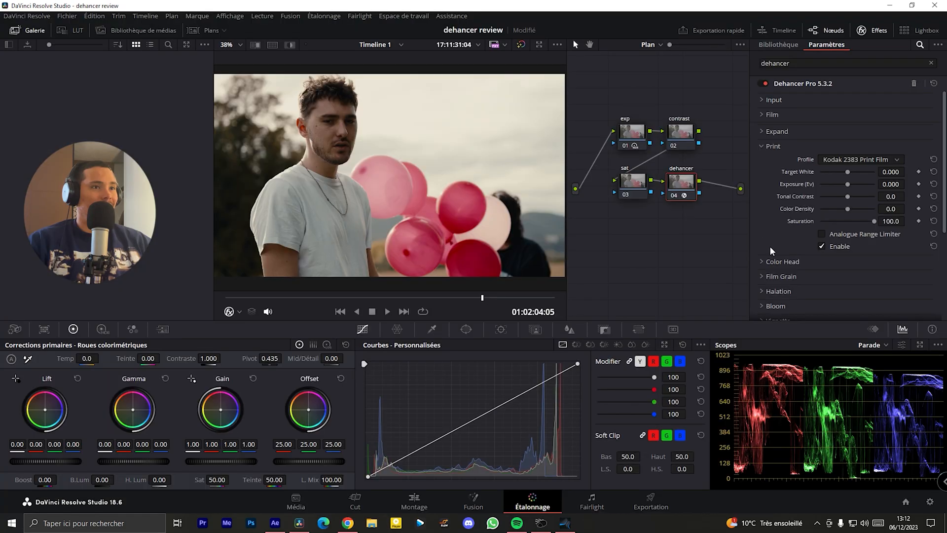
{"action": "left_click", "coordinate": [821, 246]}
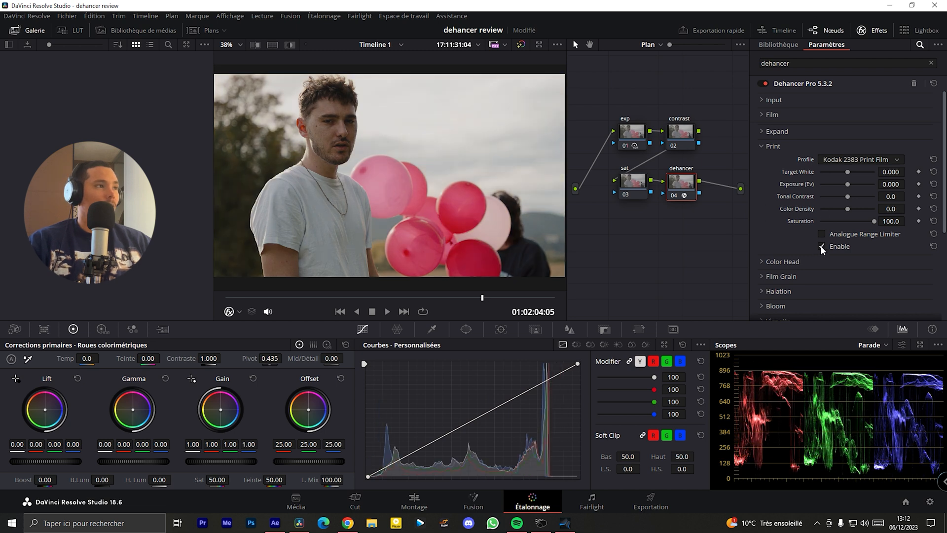
{"action": "key", "text": "ctrl+f"}
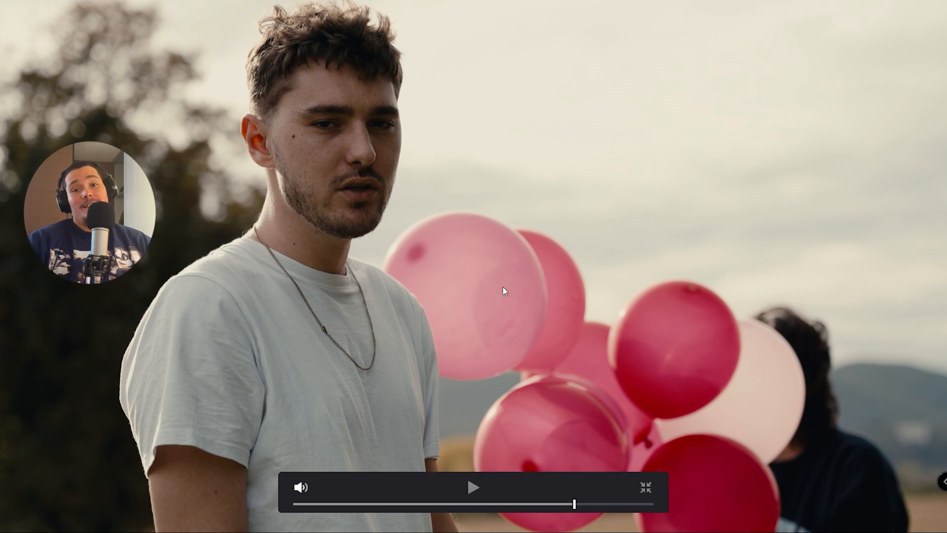
{"action": "key", "text": "ctrl+f"}
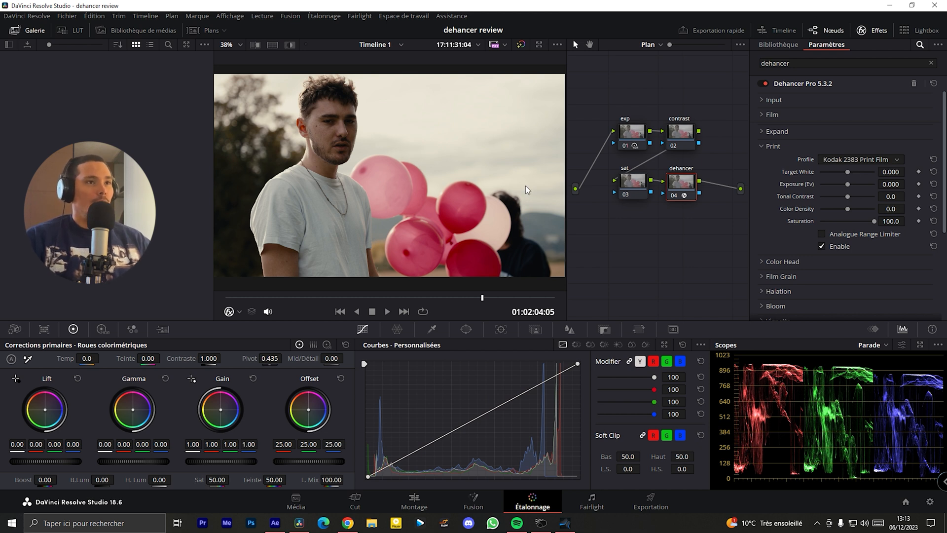
Try out the Print section's Target White adjustment, then reset it to 0.
{"action": "left_click_drag", "start_coordinate": [849, 171], "coordinate": [889, 181]}
{"action": "left_click", "coordinate": [891, 172]}
{"action": "type", "text": "0"}
{"action": "key", "text": "Return"}
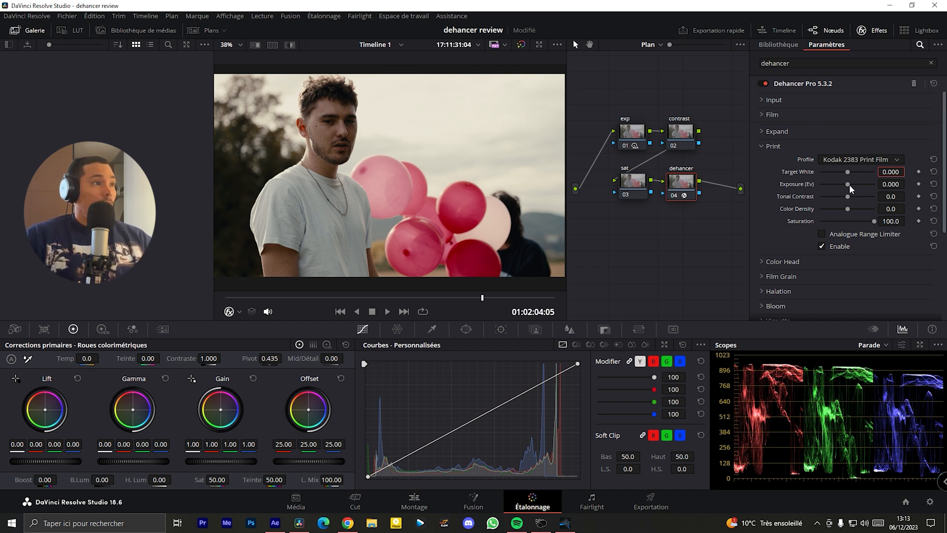
Raise the Print exposure to about 0.138 EV, check the shot in full screen, and raise the tonal contrast to about 5.1.
{"action": "left_click_drag", "start_coordinate": [848, 184], "coordinate": [849, 182]}
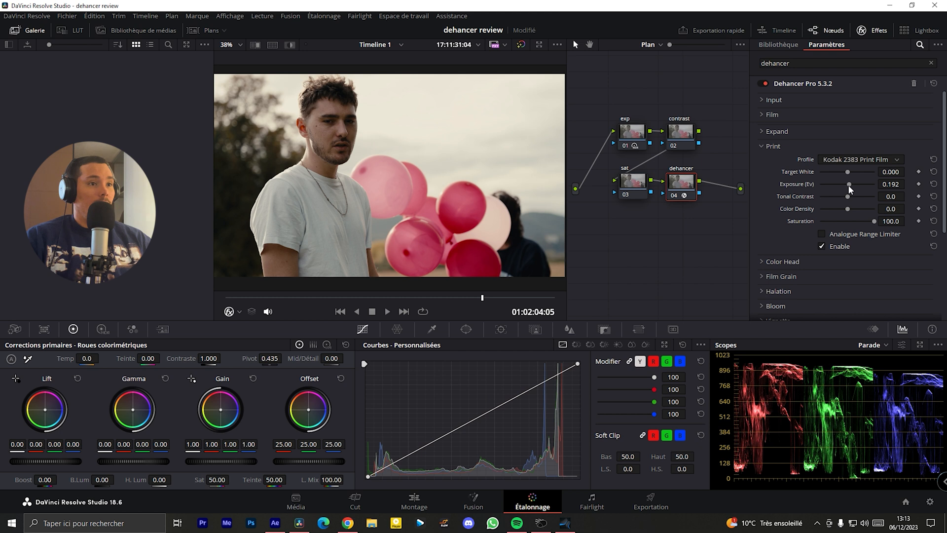
{"action": "mouse_move", "coordinate": [849, 185]}
{"action": "left_mouse_down"}
{"action": "mouse_move", "coordinate": [837, 185]}
{"action": "mouse_move", "coordinate": [849, 185]}
{"action": "left_mouse_up"}
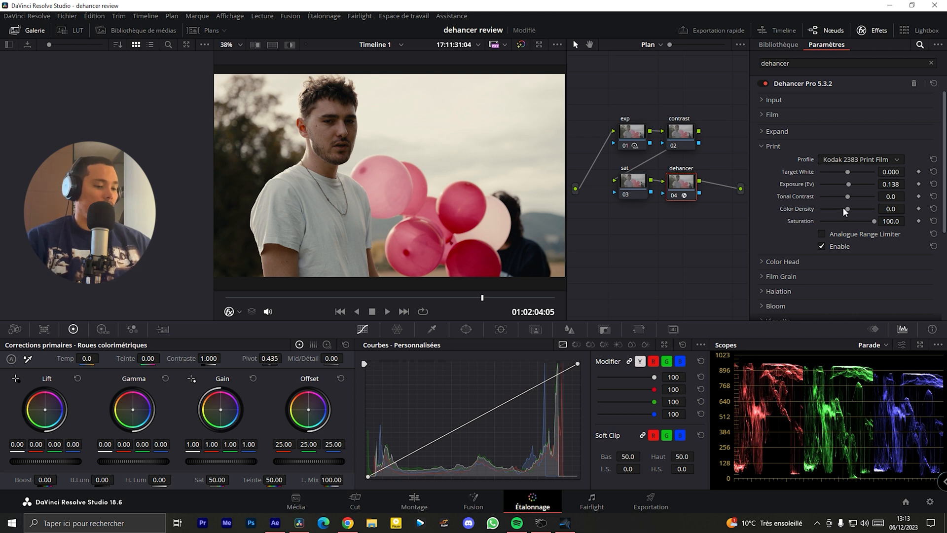
{"action": "key", "text": "ctrl+f"}
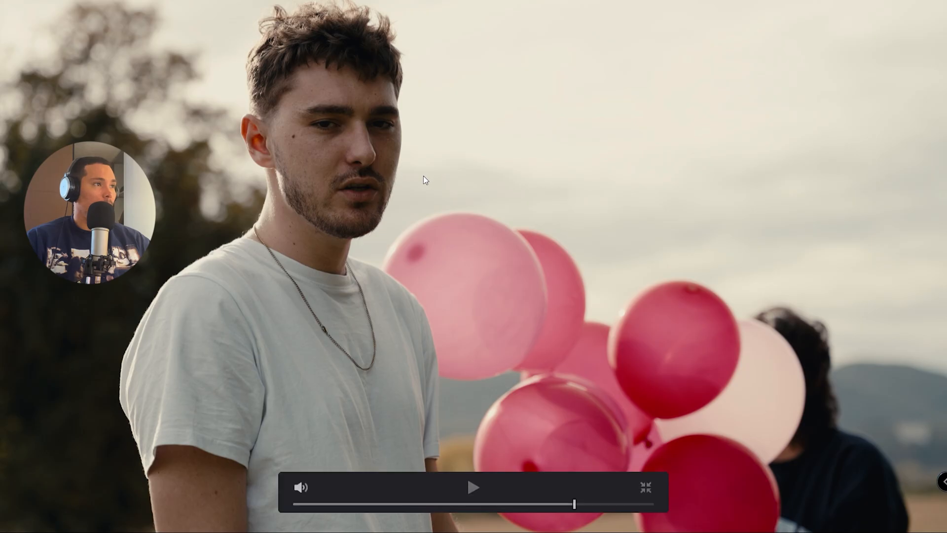
{"action": "key", "text": "ctrl+f"}
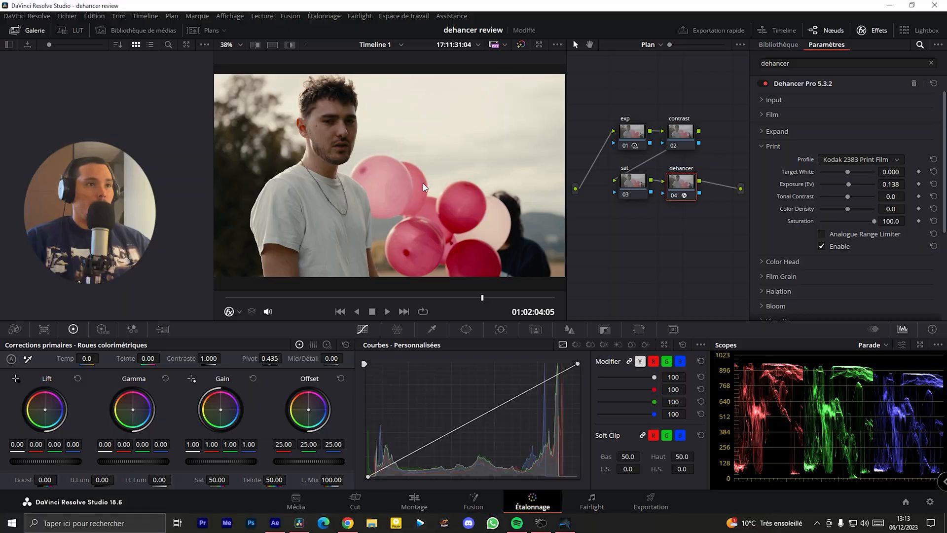
{"action": "left_click", "coordinate": [849, 196]}
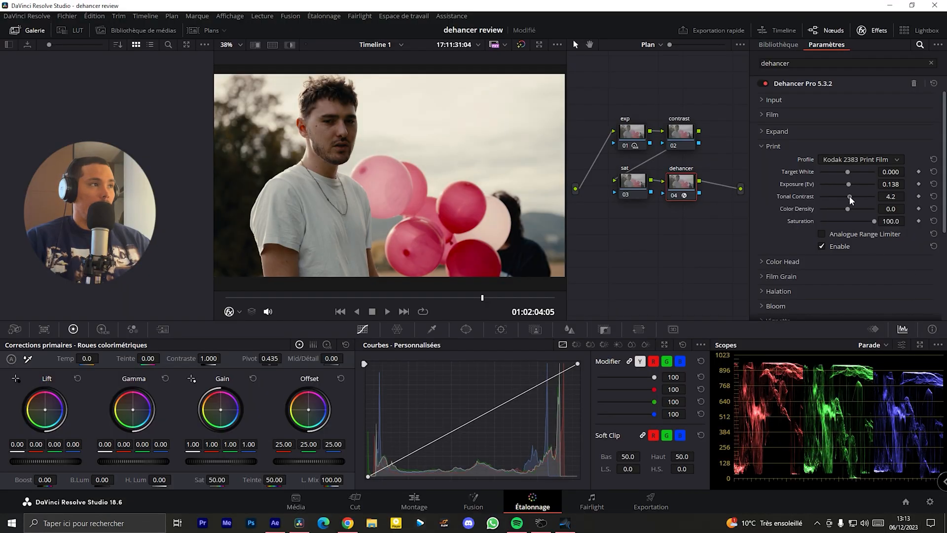
{"action": "left_click_drag", "start_coordinate": [849, 197], "coordinate": [850, 193]}
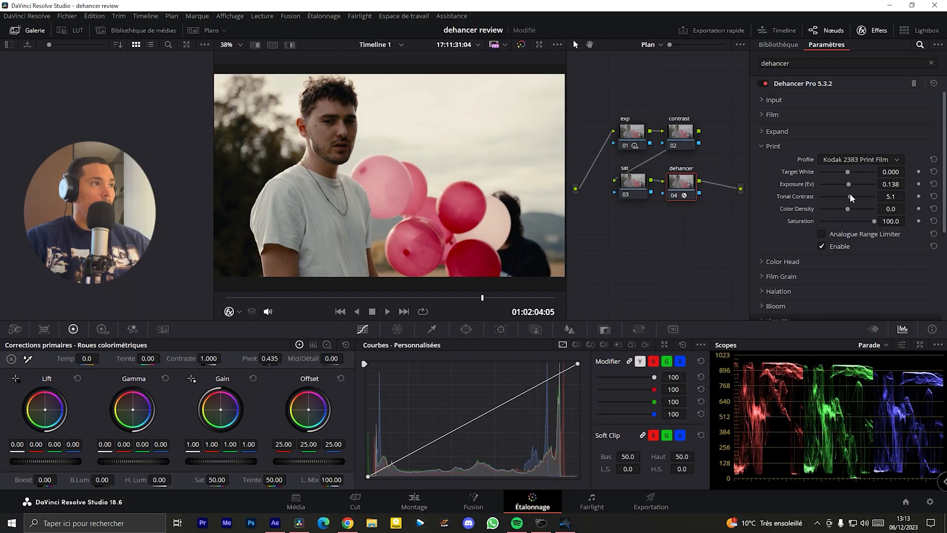
Check the contrast in full screen and lower the Print section's tonal contrast to about 2.3.
{"action": "key", "text": "ctrl+f"}
{"action": "key", "text": "ctrl+f"}
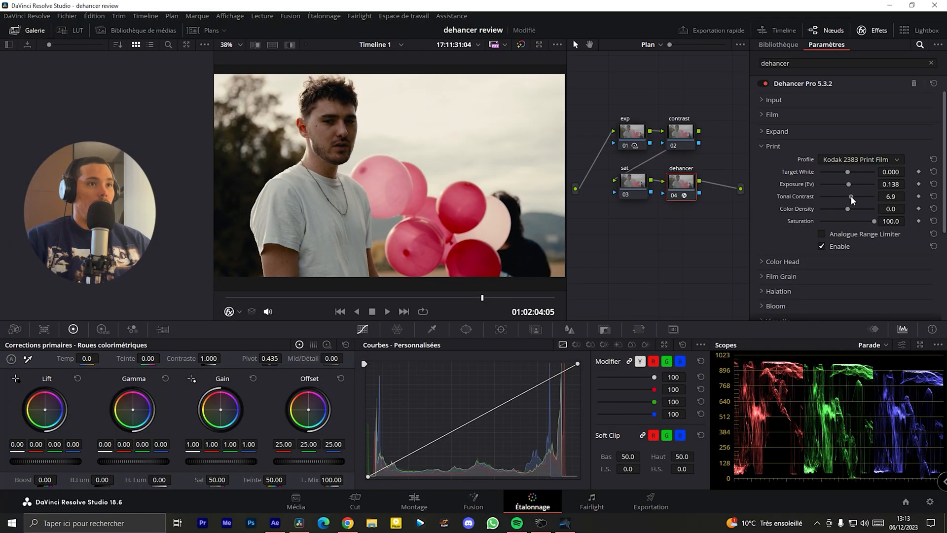
{"action": "left_click_drag", "start_coordinate": [851, 195], "coordinate": [849, 195]}
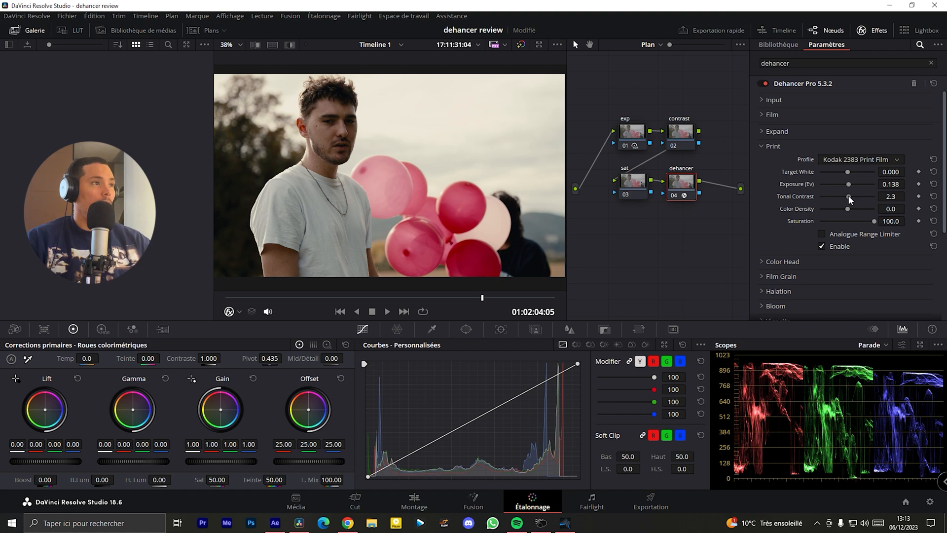
{"action": "key", "text": "ctrl+f"}
{"action": "key", "text": "ctrl+f"}
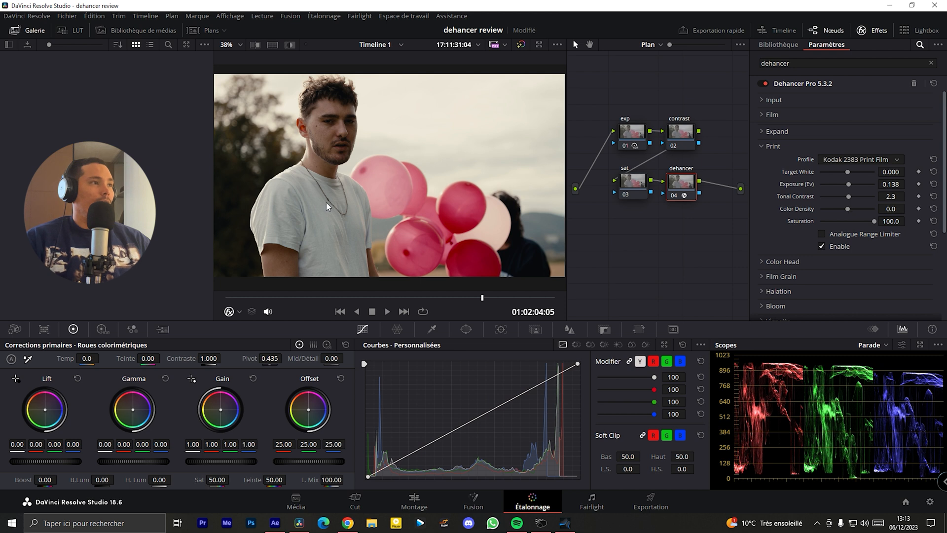
Raise the Print section's color density to about 72.5 while judging its effect on the face and balloons up close.
{"action": "scroll", "coordinate": [336, 126], "scroll_direction": "up", "scroll_amount": 5}
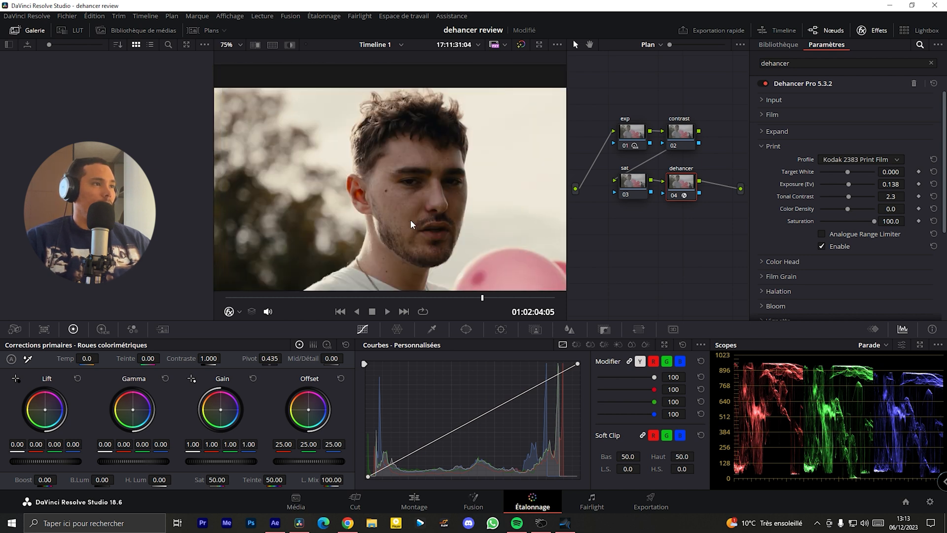
{"action": "scroll", "coordinate": [433, 238], "scroll_direction": "up", "scroll_amount": 2}
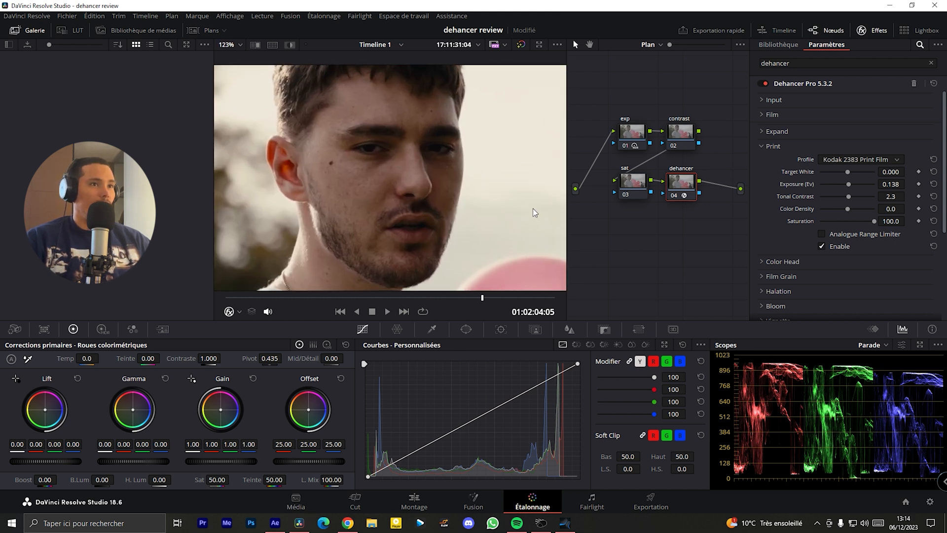
{"action": "left_click_drag", "start_coordinate": [846, 208], "coordinate": [866, 211]}
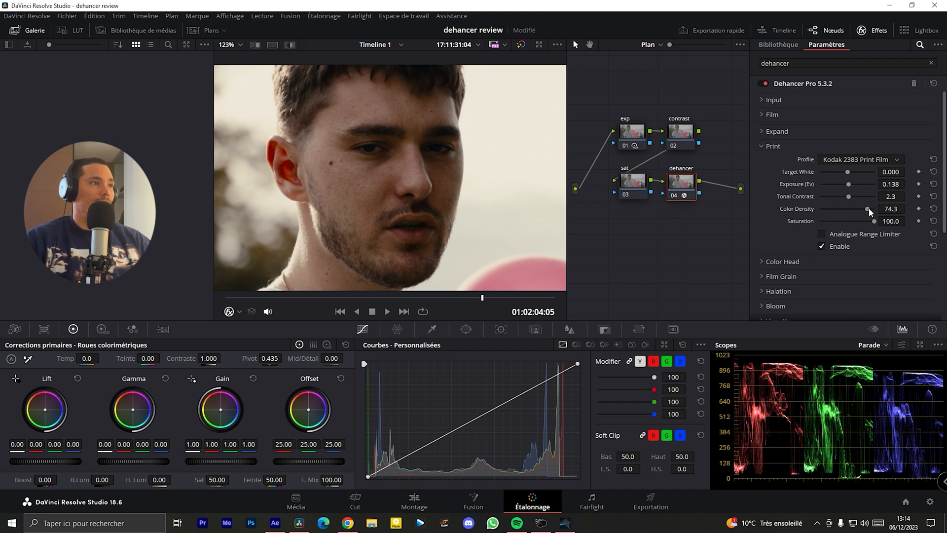
{"action": "mouse_move", "coordinate": [869, 208]}
{"action": "left_mouse_down"}
{"action": "mouse_move", "coordinate": [817, 208]}
{"action": "mouse_move", "coordinate": [880, 209]}
{"action": "mouse_move", "coordinate": [864, 208]}
{"action": "left_mouse_up"}
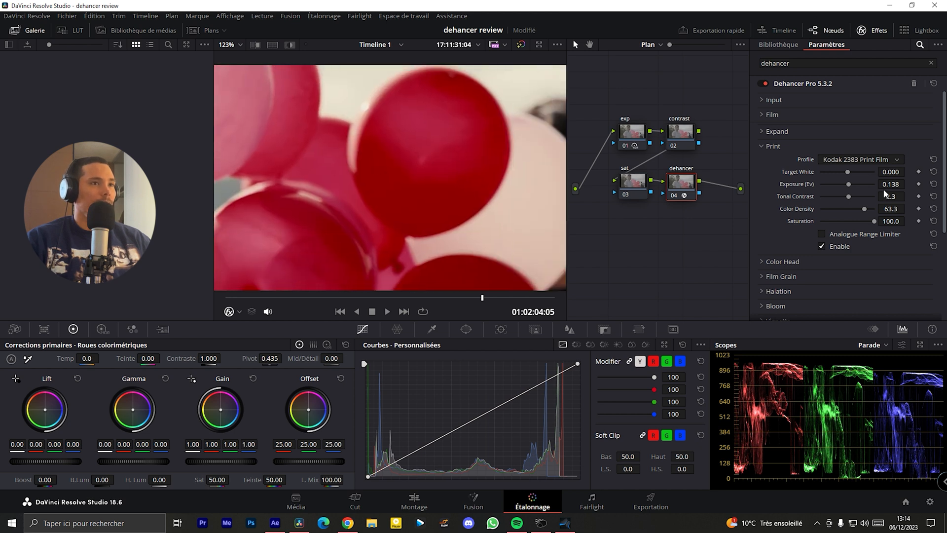
{"action": "mouse_move", "coordinate": [865, 208]}
{"action": "left_mouse_down"}
{"action": "mouse_move", "coordinate": [827, 200]}
{"action": "mouse_move", "coordinate": [867, 209]}
{"action": "left_mouse_up"}
Inspect the denser colors on the balloons and the man, and save the project.
{"action": "scroll", "coordinate": [304, 194], "scroll_direction": "down", "scroll_amount": 2}
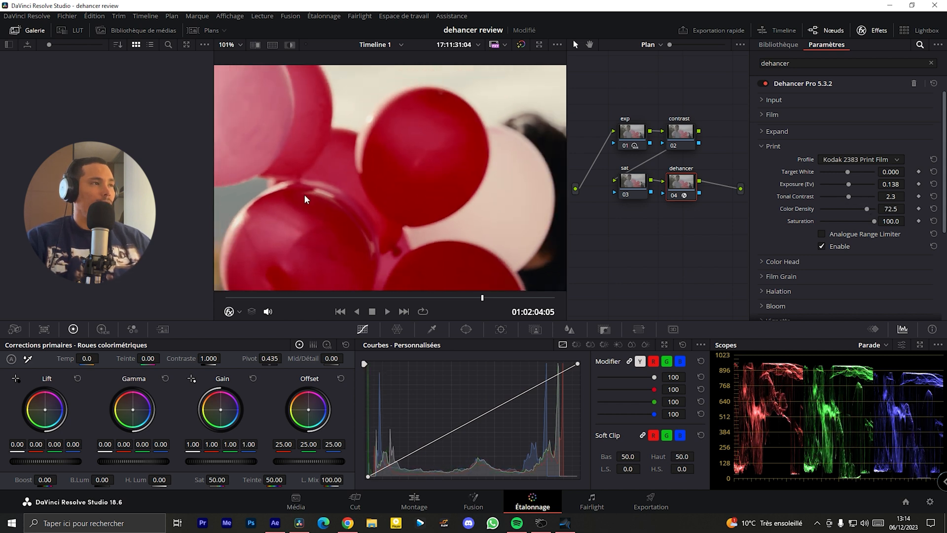
{"action": "left_click_drag", "start_coordinate": [304, 195], "coordinate": [432, 212]}
{"action": "scroll", "coordinate": [331, 152], "scroll_direction": "down", "scroll_amount": 3}
{"action": "left_click_drag", "start_coordinate": [324, 137], "coordinate": [375, 209]}
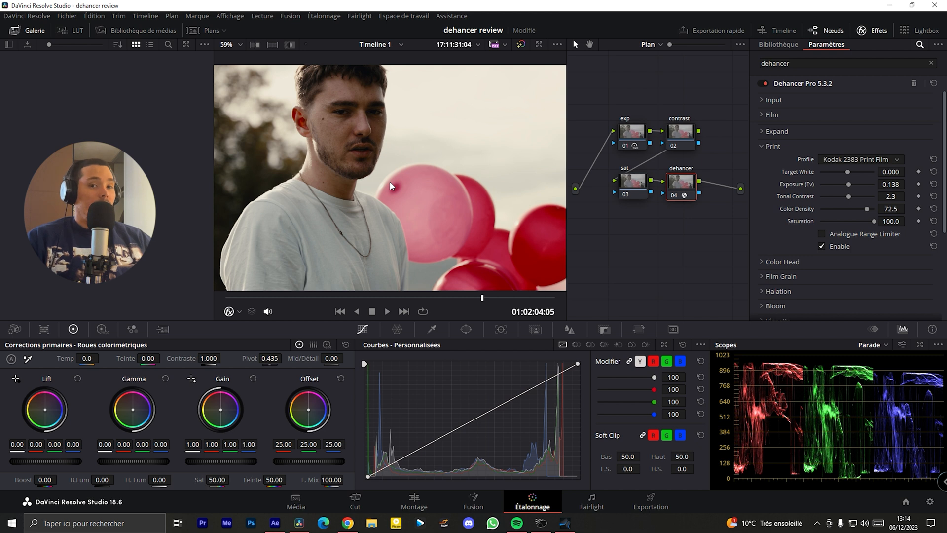
{"action": "scroll", "coordinate": [390, 182], "scroll_direction": "down", "scroll_amount": 2}
{"action": "scroll", "coordinate": [451, 222], "scroll_direction": "up", "scroll_amount": 1}
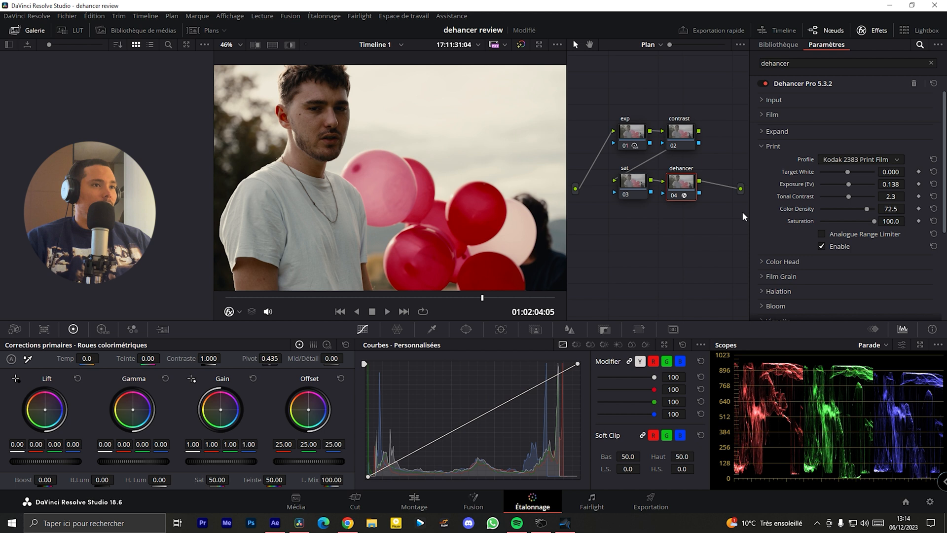
{"action": "key", "text": "ctrl+s"}
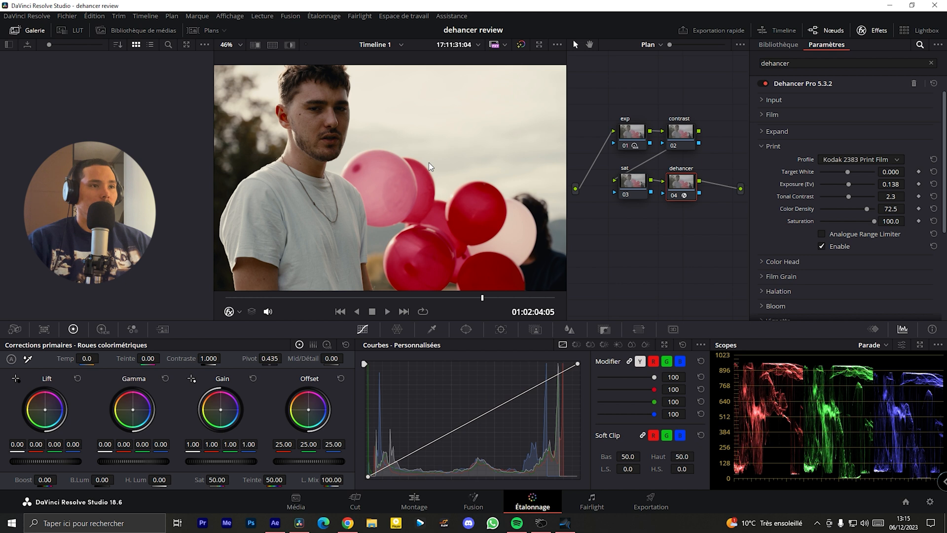
Collapse the Print section, try a slight Yellow - Blue shift in the Color Head section, and reset it to 0.
{"action": "left_click", "coordinate": [772, 146]}
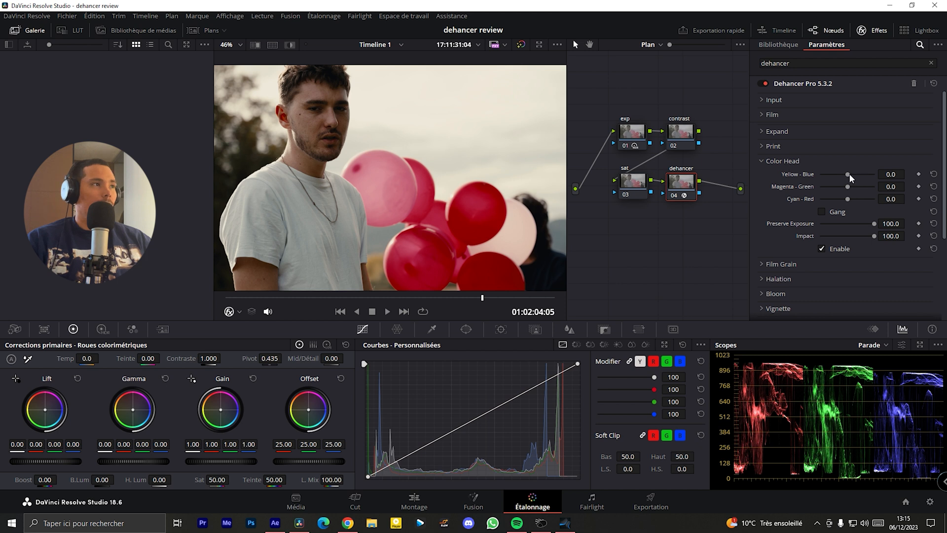
{"action": "left_click_drag", "start_coordinate": [849, 173], "coordinate": [851, 174]}
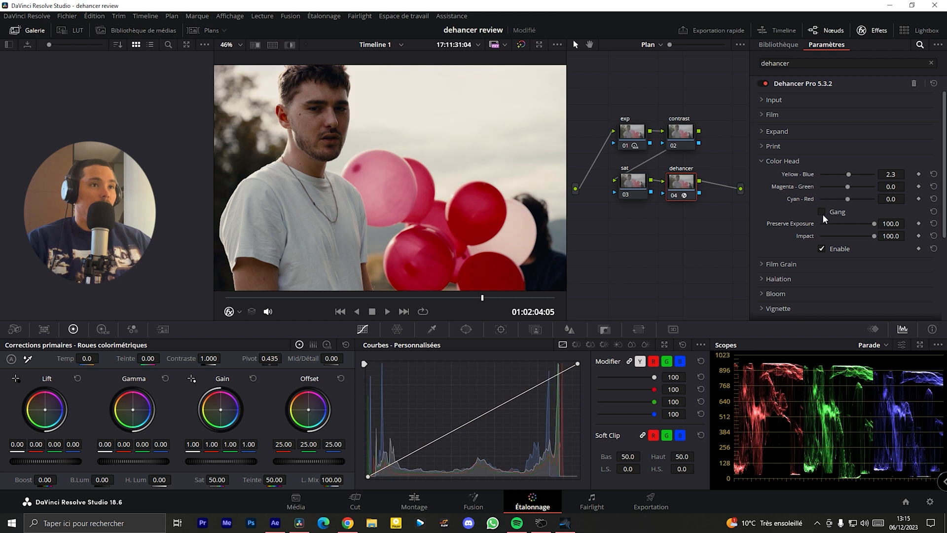
{"action": "left_click_drag", "start_coordinate": [850, 173], "coordinate": [848, 173]}
{"action": "double_click", "coordinate": [885, 173]}
{"action": "type", "text": "0"}
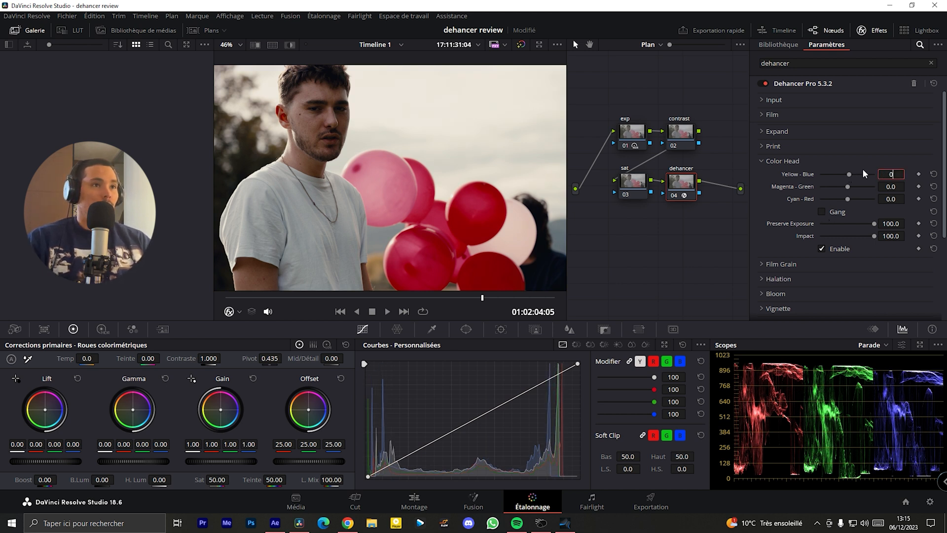
{"action": "key", "text": "Return"}
Enable Gang in the Color Head section, try the linked color sliders at -11.4, and undo that shift.
{"action": "left_click", "coordinate": [773, 146]}
{"action": "left_click", "coordinate": [818, 146]}
{"action": "left_click", "coordinate": [823, 212]}
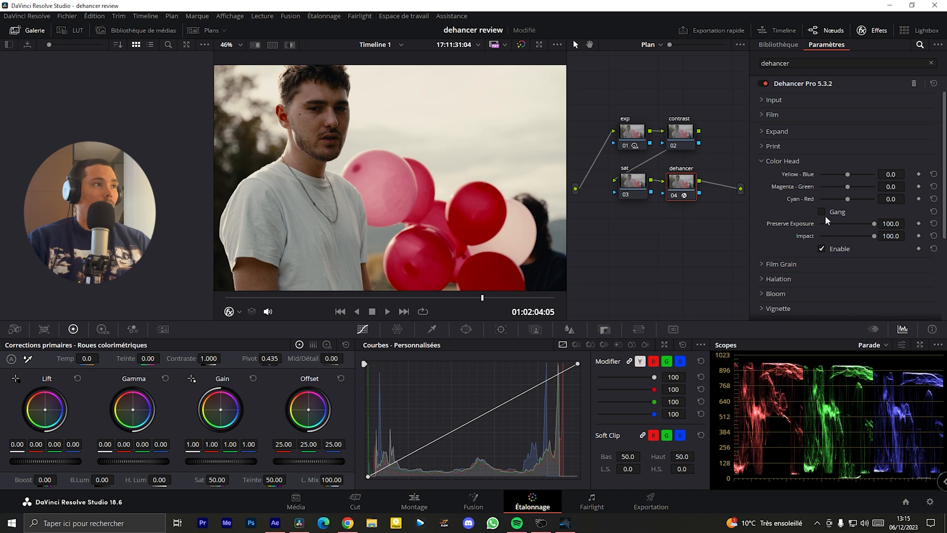
{"action": "mouse_move", "coordinate": [848, 198]}
{"action": "left_mouse_down"}
{"action": "mouse_move", "coordinate": [857, 200]}
{"action": "mouse_move", "coordinate": [842, 198]}
{"action": "left_mouse_up"}
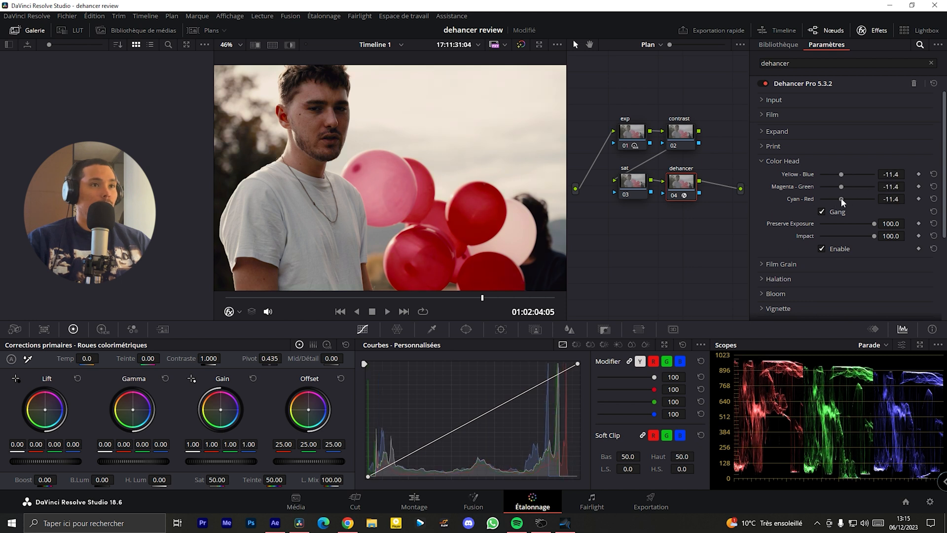
{"action": "key", "text": "ctrl+z"}
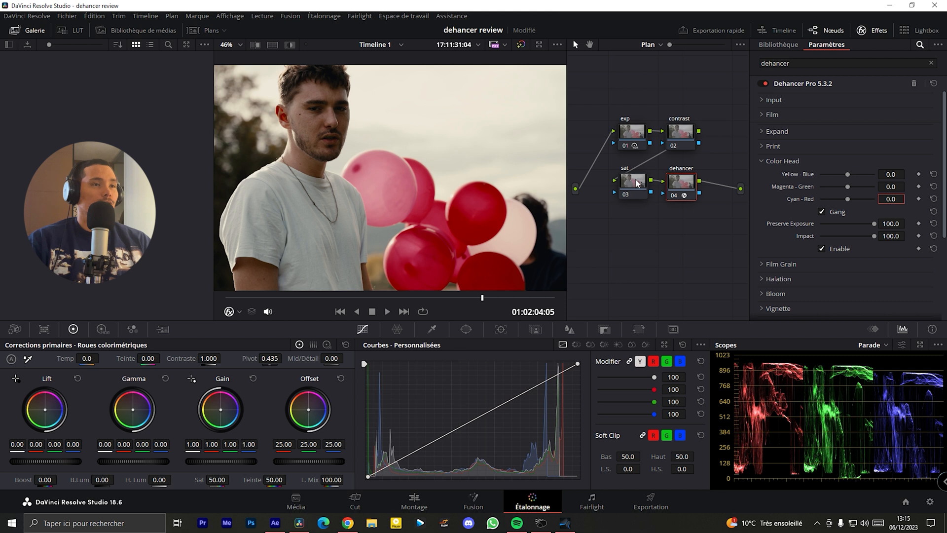
Collapse the Color Head section, open Film Grain, and enable the grain while viewing the face up close.
{"action": "left_click", "coordinate": [797, 159]}
{"action": "left_click", "coordinate": [786, 176]}
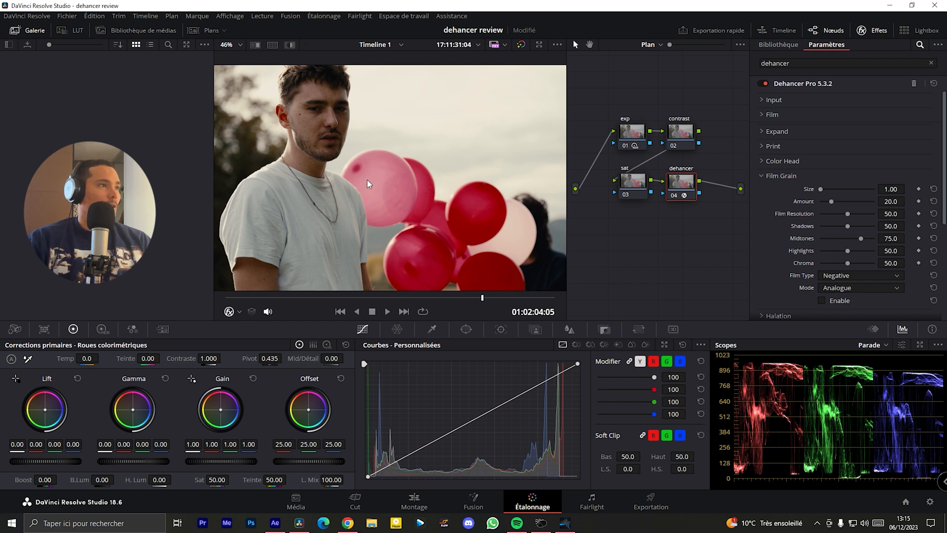
{"action": "scroll", "coordinate": [367, 180], "scroll_direction": "up", "scroll_amount": 8}
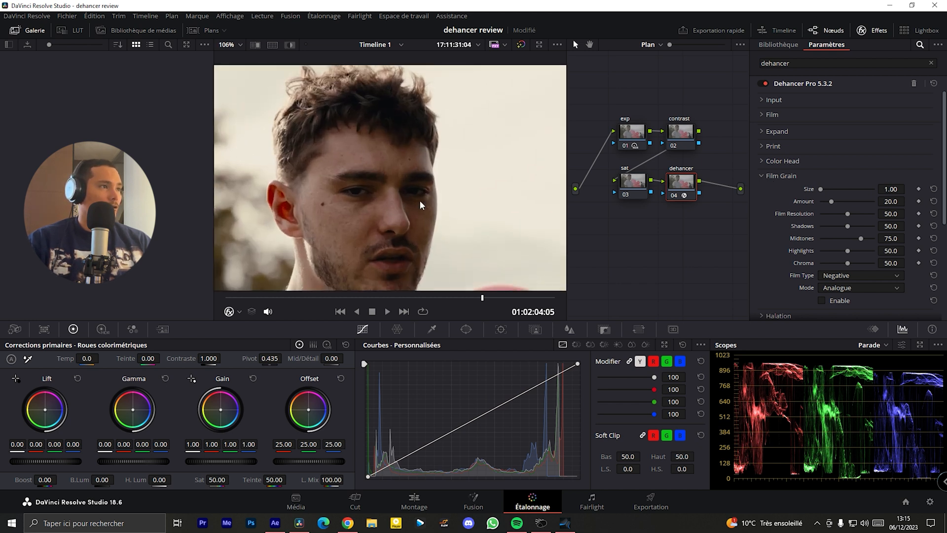
{"action": "scroll", "coordinate": [412, 204], "scroll_direction": "up", "scroll_amount": 3}
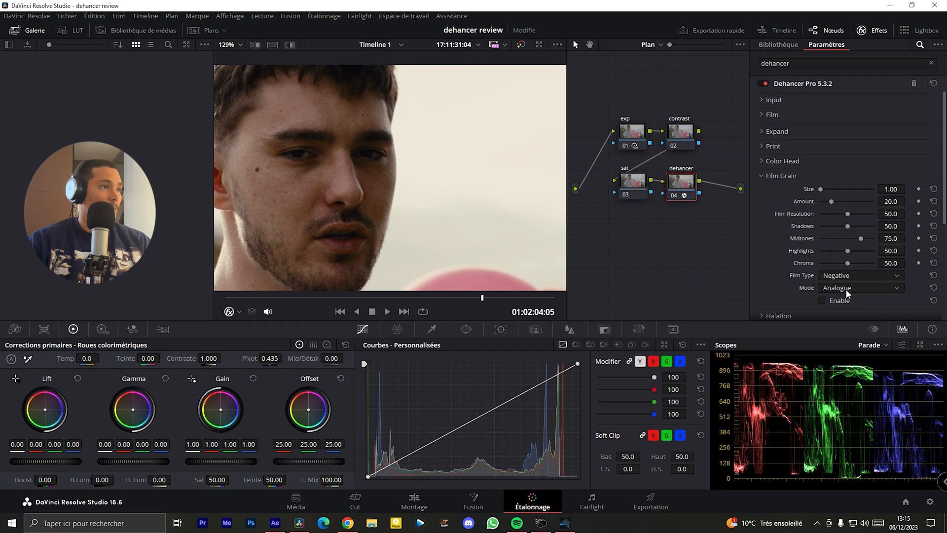
{"action": "left_click", "coordinate": [820, 300]}
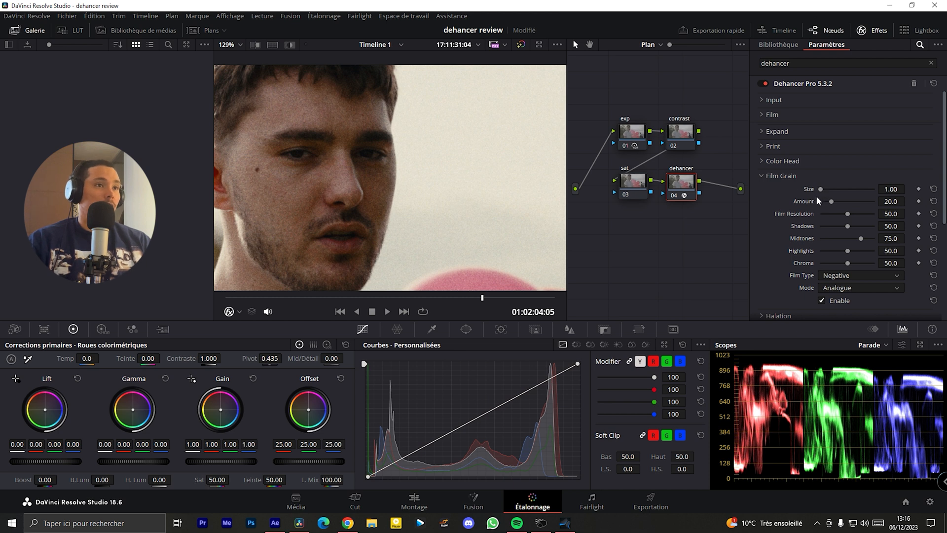
Set the film grain's amount to about 12.9, film resolution to 50, midtones to about 50.5 and chroma to 0.
{"action": "left_click_drag", "start_coordinate": [851, 203], "coordinate": [876, 213]}
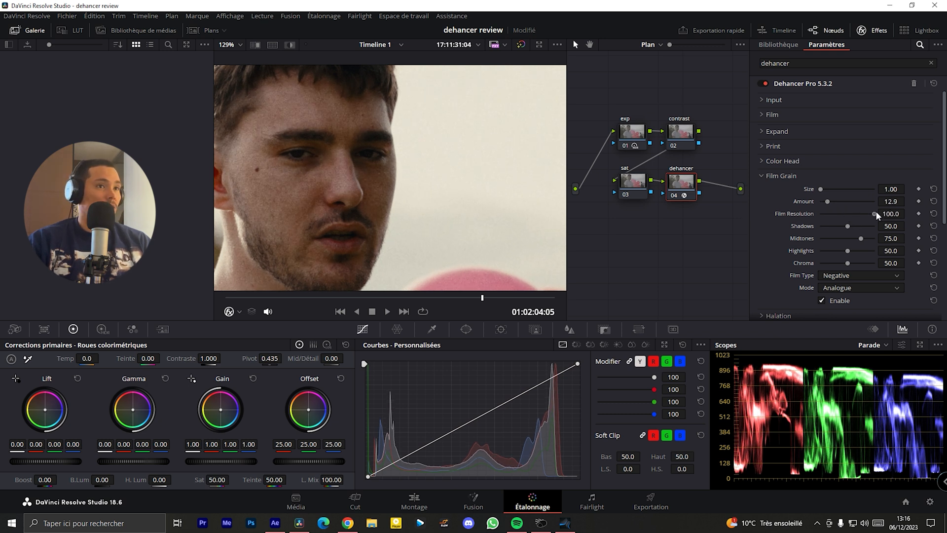
{"action": "left_click_drag", "start_coordinate": [815, 212], "coordinate": [904, 211]}
{"action": "left_click_drag", "start_coordinate": [844, 211], "coordinate": [848, 214]}
{"action": "double_click", "coordinate": [890, 213]}
{"action": "type", "text": "50"}
{"action": "left_click", "coordinate": [792, 163]}
{"action": "left_click", "coordinate": [792, 163]}
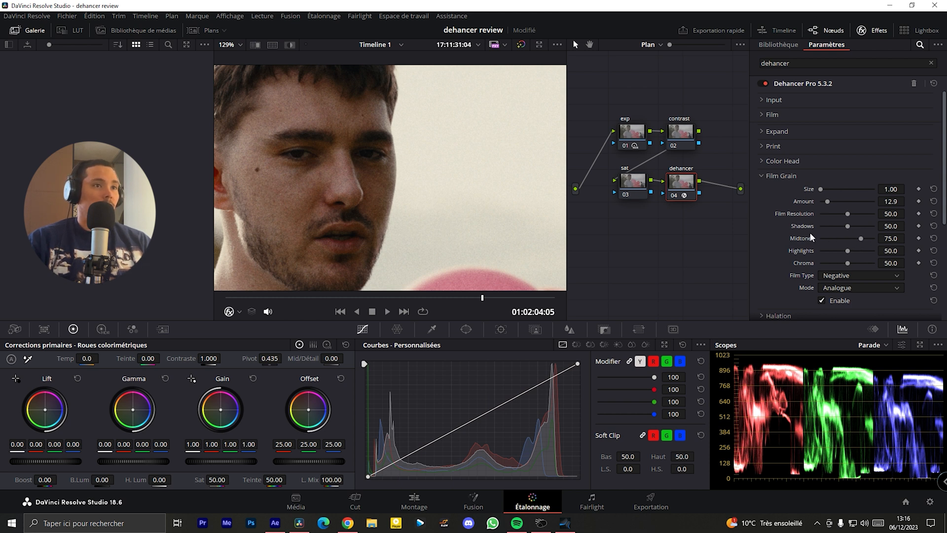
{"action": "left_click_drag", "start_coordinate": [860, 239], "coordinate": [847, 237]}
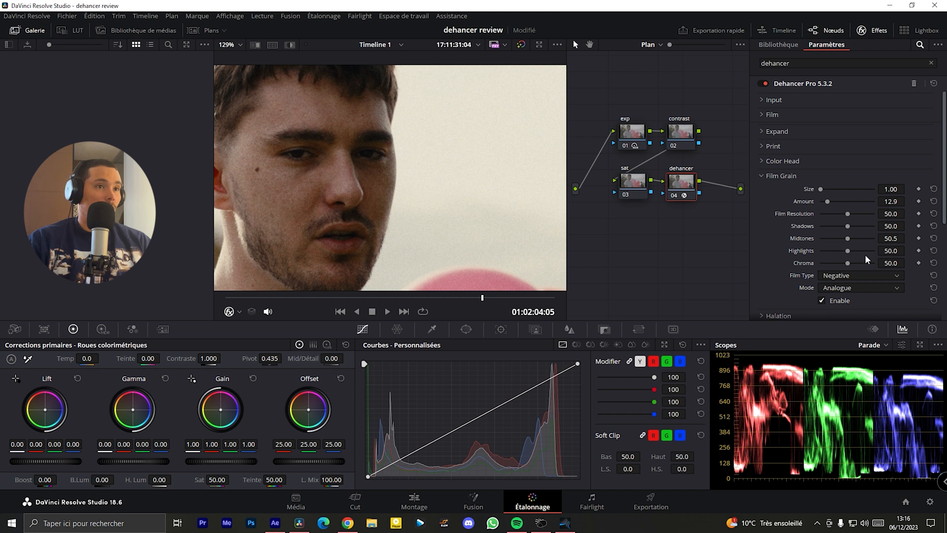
{"action": "left_click_drag", "start_coordinate": [848, 262], "coordinate": [814, 262]}
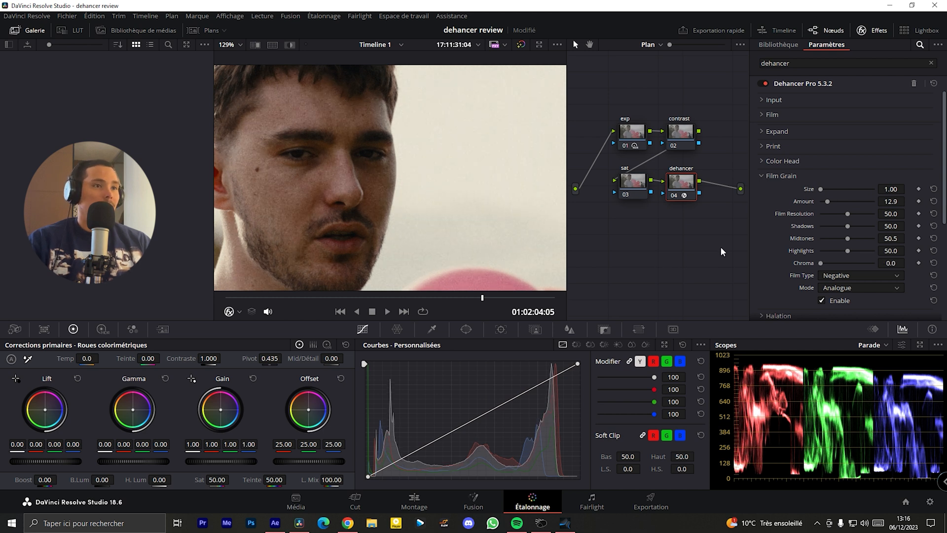
Compare the Negative and Positive film types for the grain on the face, and choose Positive.
{"action": "left_click", "coordinate": [847, 277]}
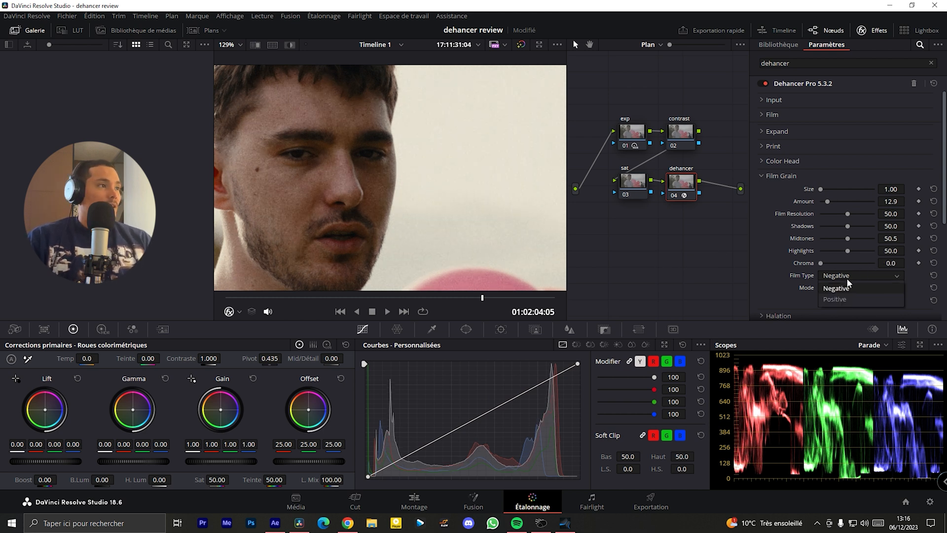
{"action": "left_click", "coordinate": [846, 298]}
{"action": "left_click", "coordinate": [842, 275]}
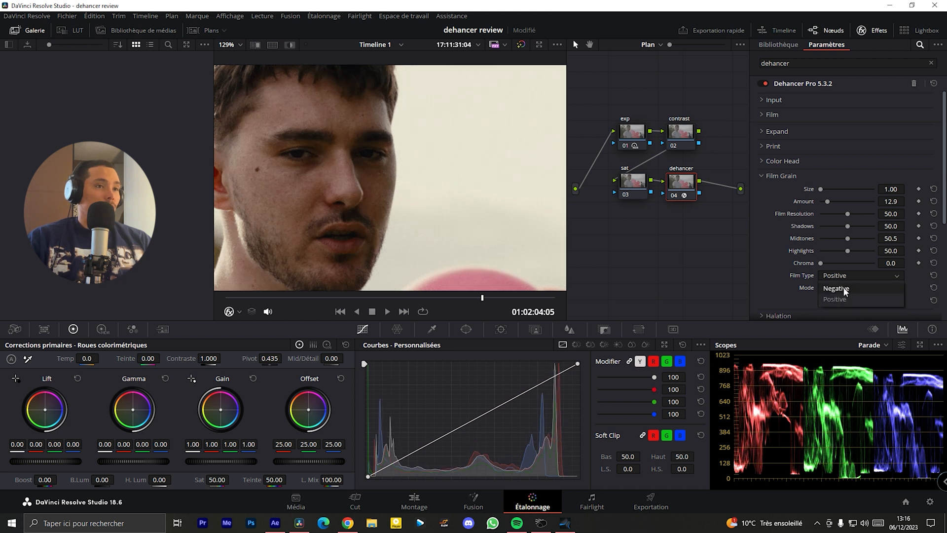
{"action": "left_click", "coordinate": [845, 289]}
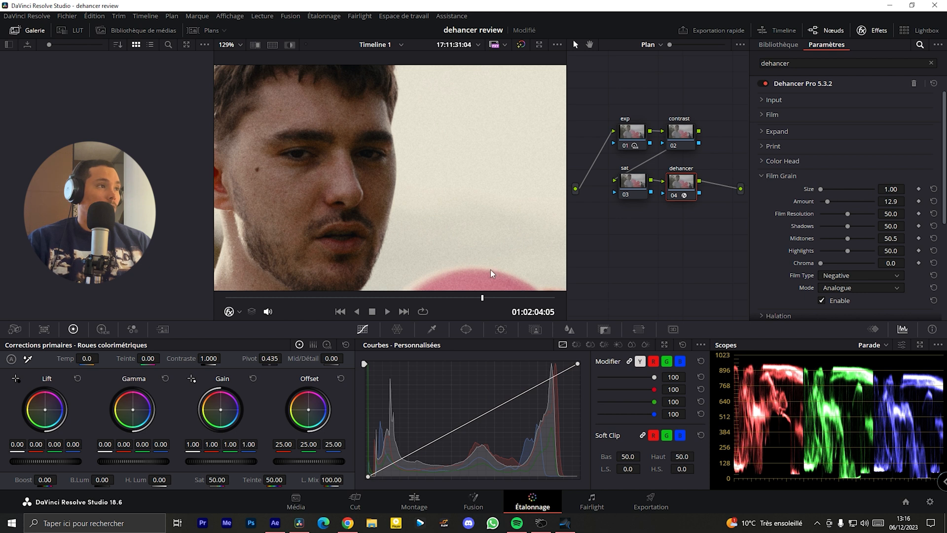
{"action": "scroll", "coordinate": [317, 204], "scroll_direction": "up", "scroll_amount": 5}
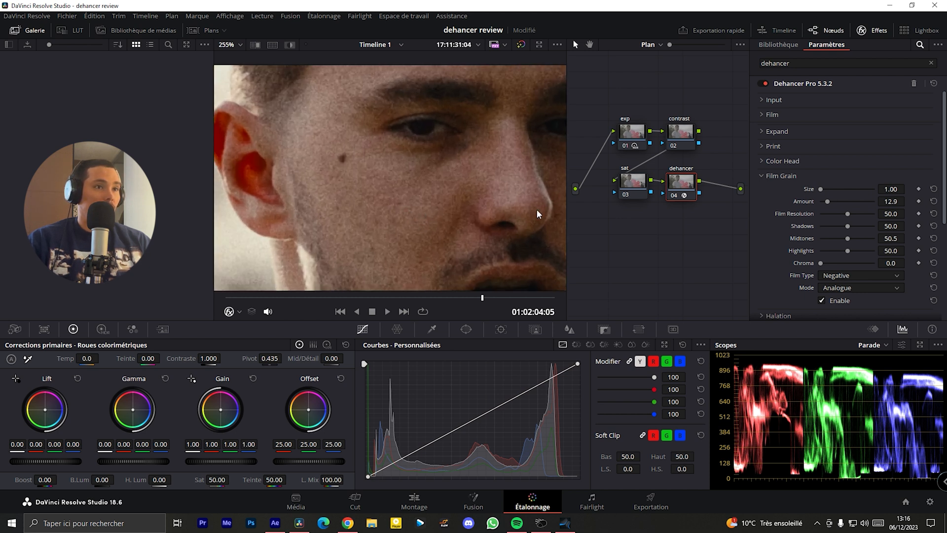
{"action": "left_click", "coordinate": [866, 277]}
{"action": "left_click", "coordinate": [829, 289]}
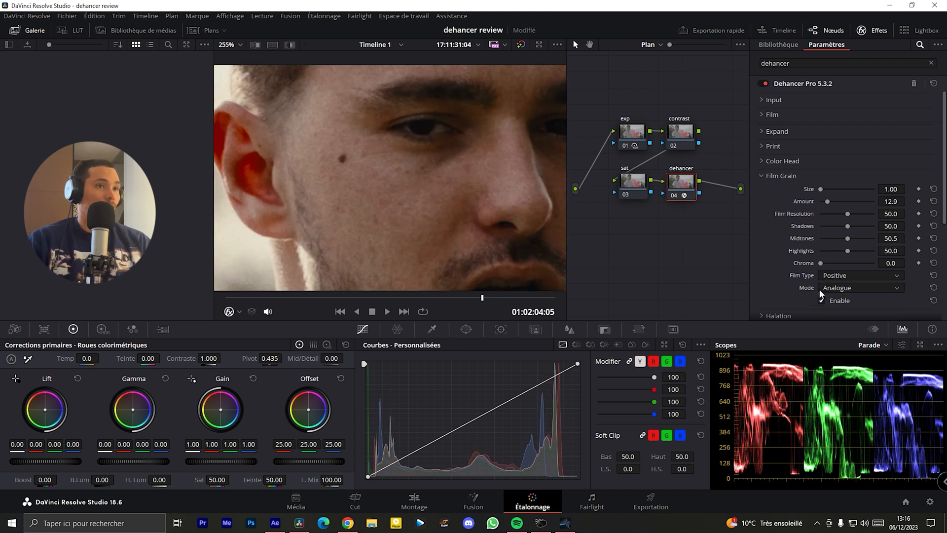
{"action": "left_click", "coordinate": [845, 277]}
{"action": "left_click", "coordinate": [844, 281]}
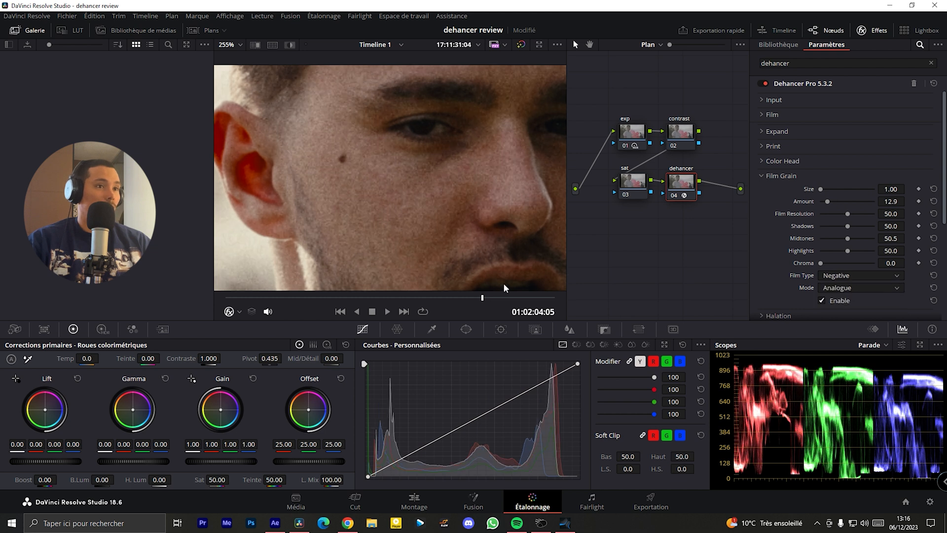
{"action": "left_click", "coordinate": [844, 282]}
{"action": "left_click", "coordinate": [844, 289]}
Examine the Positive film grain on the face and over the whole shot in full screen.
{"action": "scroll", "coordinate": [391, 253], "scroll_direction": "down", "scroll_amount": 3}
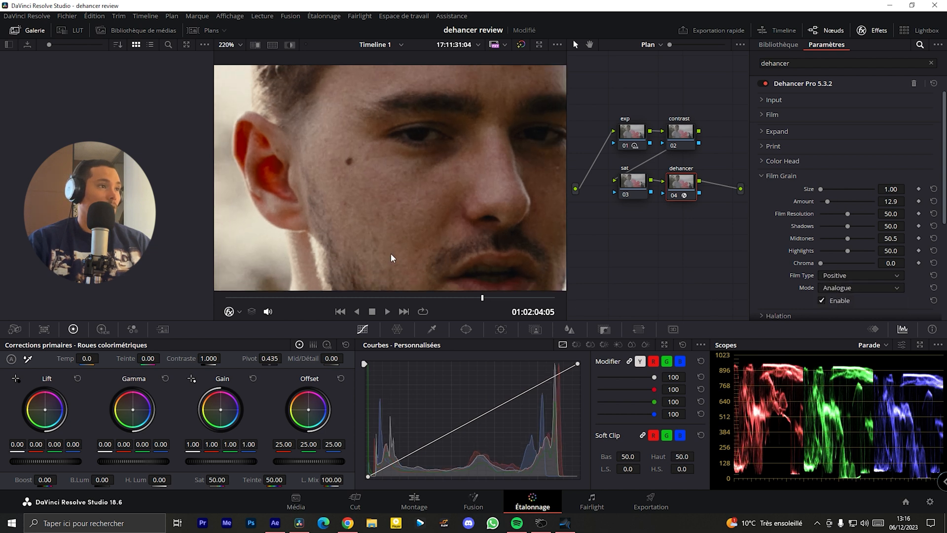
{"action": "left_click_drag", "start_coordinate": [514, 253], "coordinate": [349, 239]}
{"action": "scroll", "coordinate": [344, 247], "scroll_direction": "down", "scroll_amount": 1}
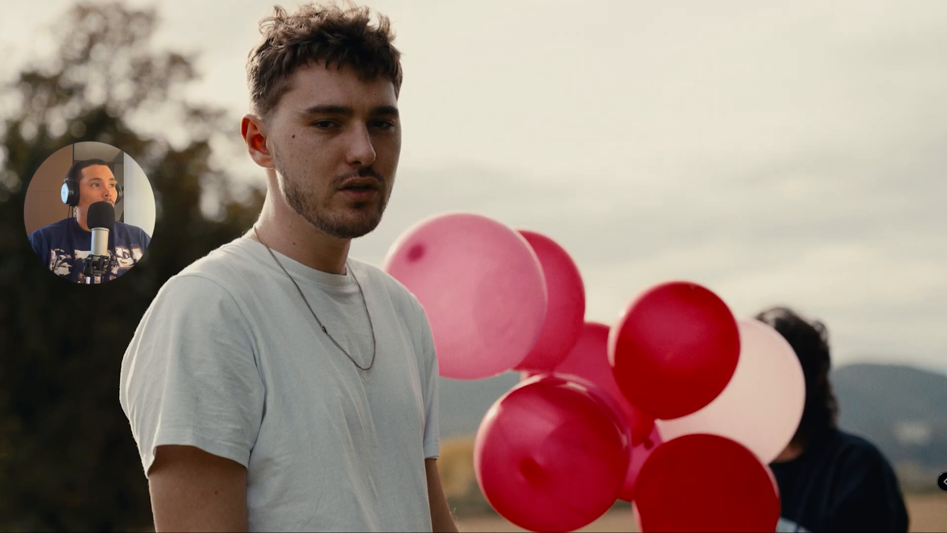
{"action": "key", "text": "Escape"}
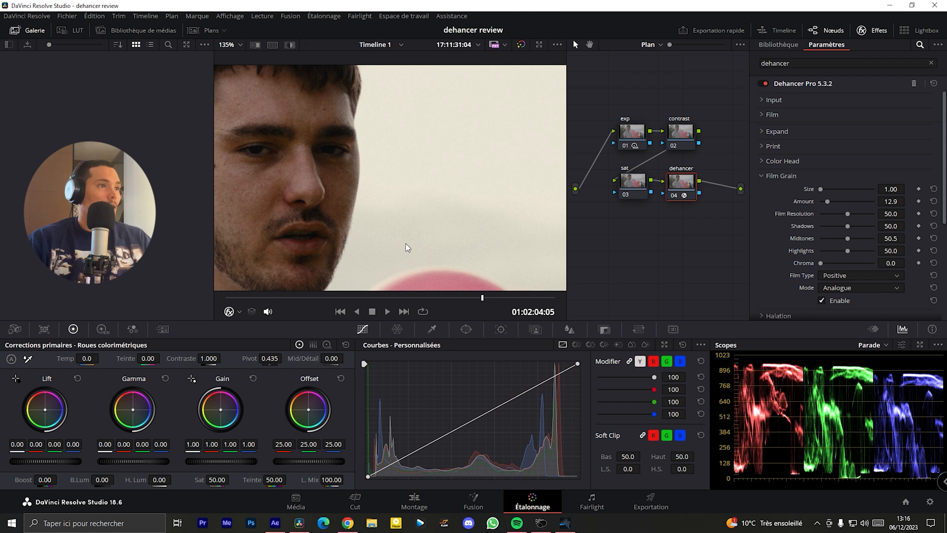
{"action": "key", "text": "ctrl+f"}
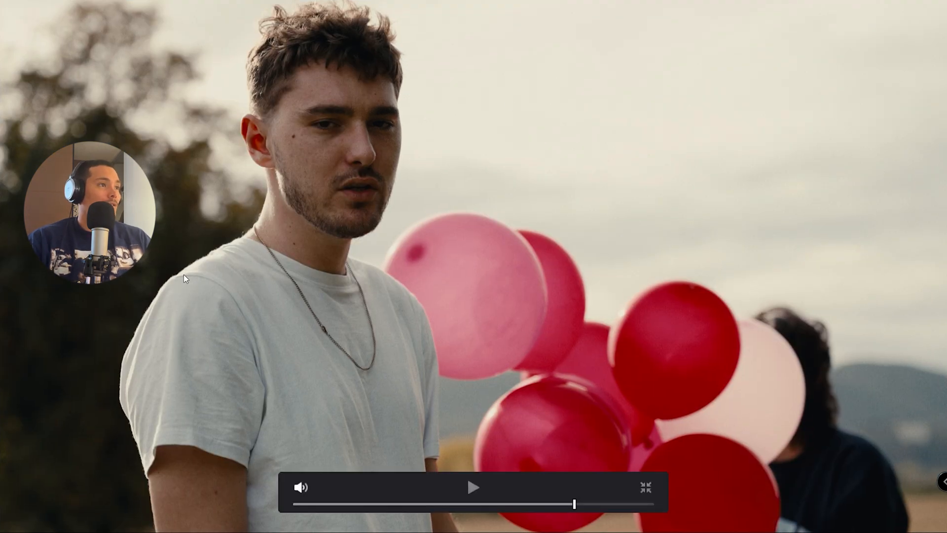
Examine the grain over the whole shot in full screen again, and select the Positive film type.
{"action": "key", "text": "ctrl+f"}
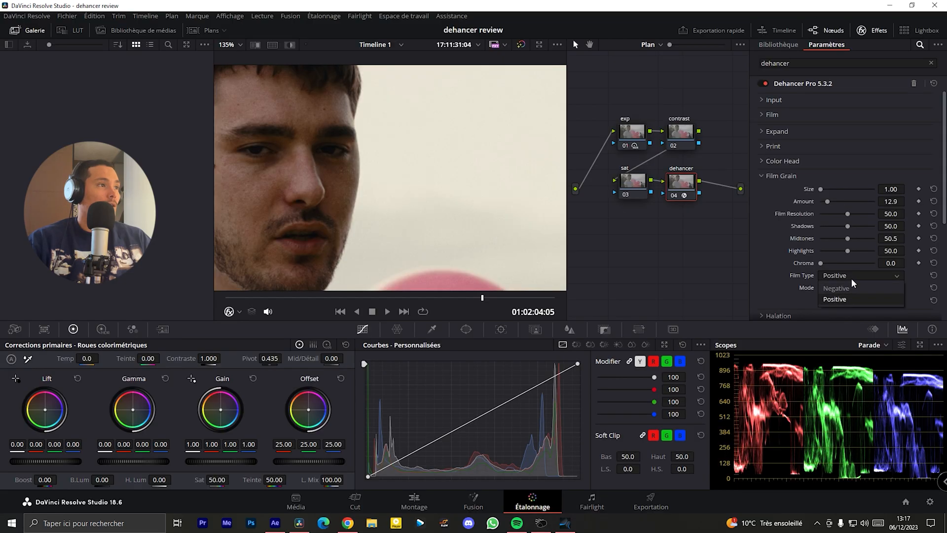
{"action": "key", "text": "ctrl+f"}
{"action": "key", "text": "ctrl+f"}
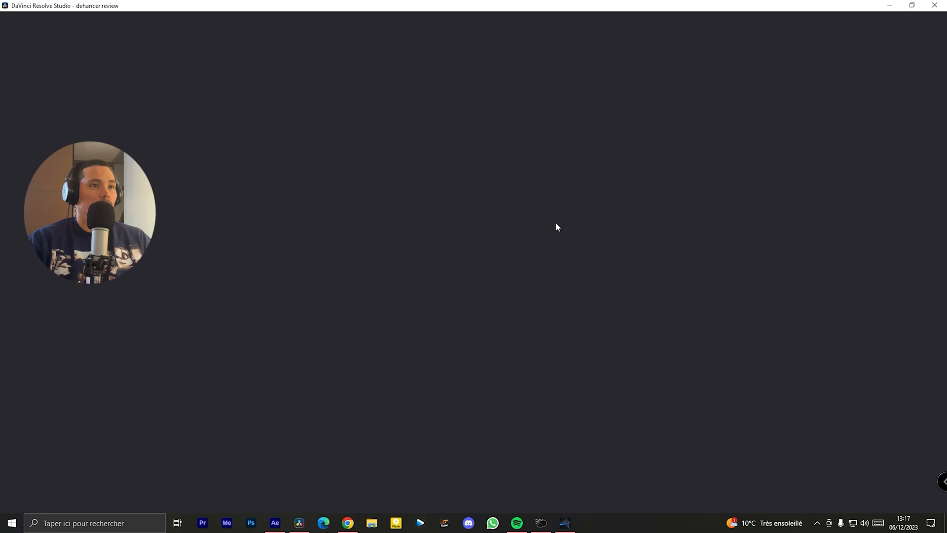
{"action": "left_click", "coordinate": [875, 275]}
{"action": "left_click", "coordinate": [883, 299]}
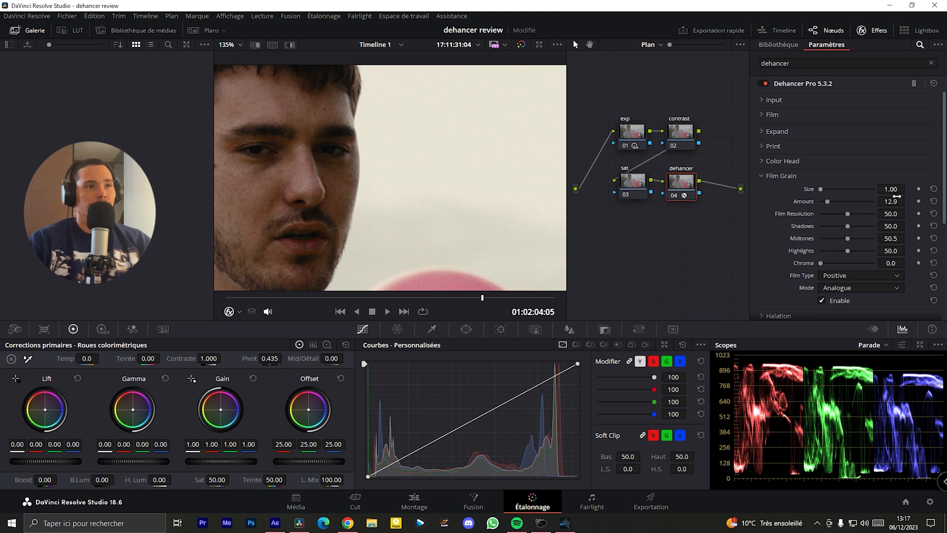
Collapse the Film Grain section, open Halation, and enable the halation while viewing the edge of the forehead up close.
{"action": "left_click", "coordinate": [789, 177]}
{"action": "left_click", "coordinate": [789, 192]}
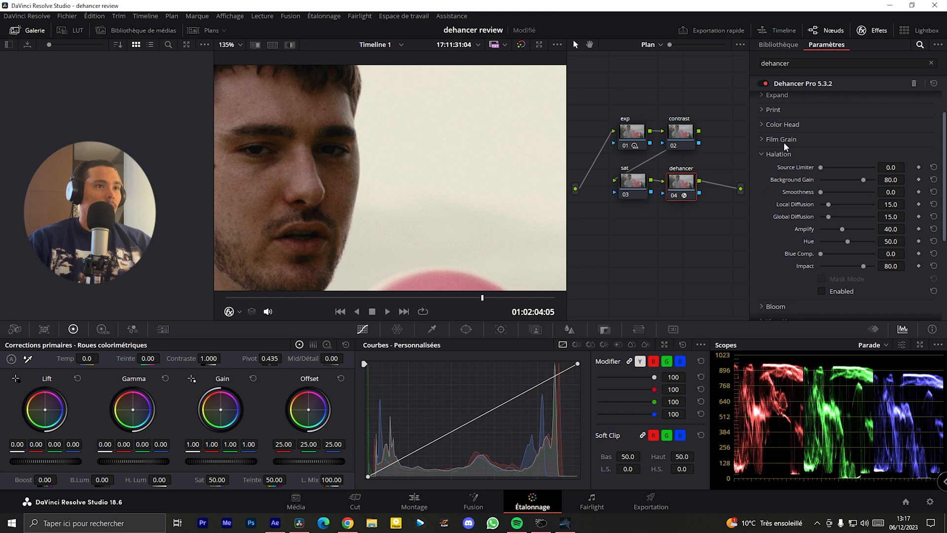
{"action": "left_click", "coordinate": [779, 140]}
{"action": "left_click", "coordinate": [779, 139]}
{"action": "left_click", "coordinate": [783, 153]}
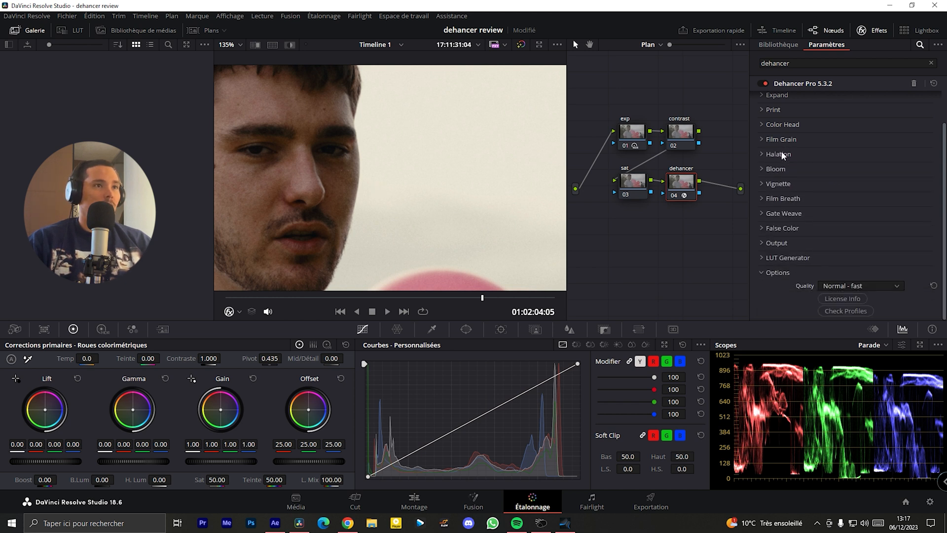
{"action": "left_click", "coordinate": [781, 154]}
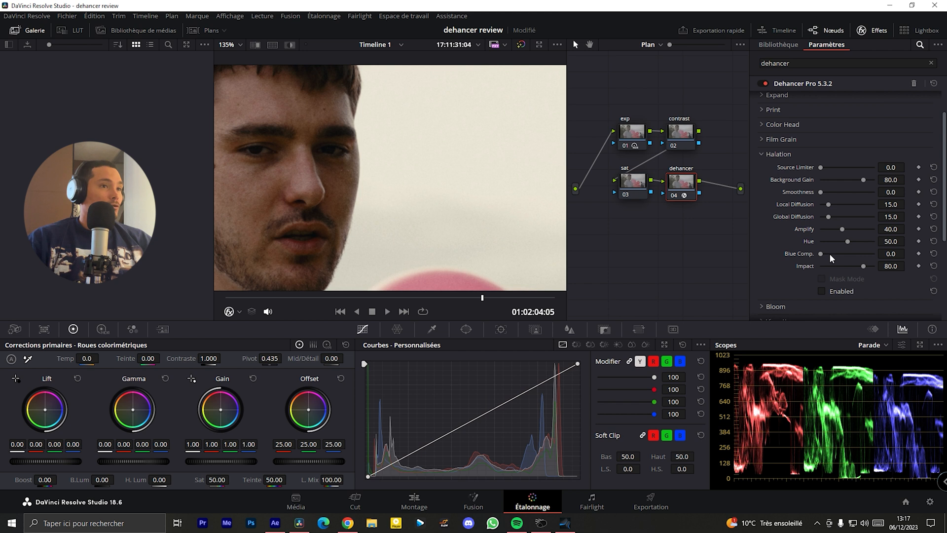
{"action": "left_click", "coordinate": [822, 291]}
{"action": "scroll", "coordinate": [353, 157], "scroll_direction": "up", "scroll_amount": 4}
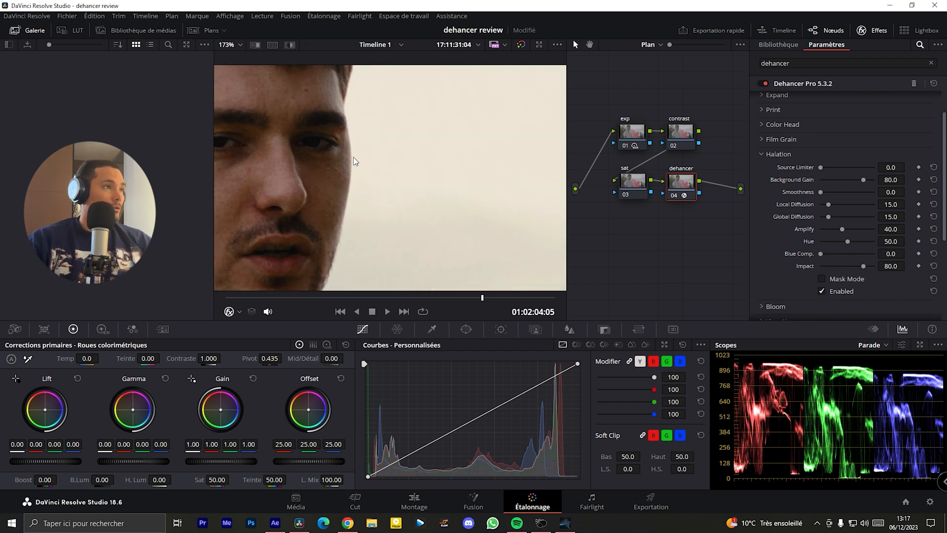
{"action": "scroll", "coordinate": [333, 177], "scroll_direction": "up", "scroll_amount": 4}
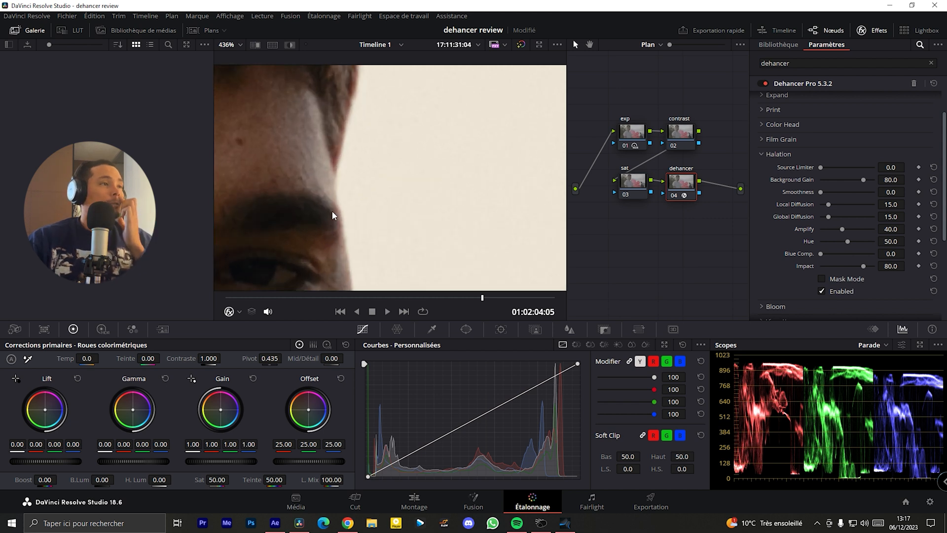
{"action": "left_click_drag", "start_coordinate": [368, 226], "coordinate": [373, 231]}
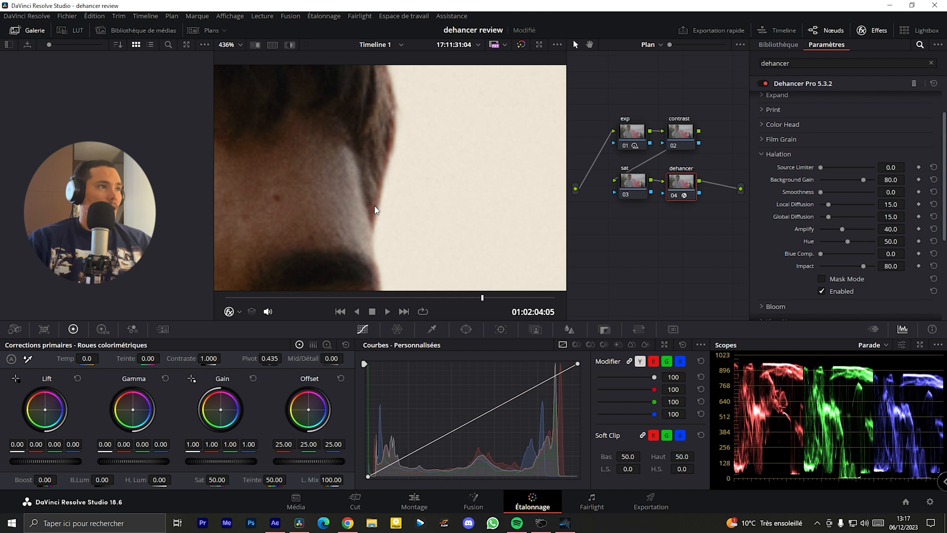
Compare the halation off and on at the hairline, and set its Amplify to 49.5 and Impact to 71.6.
{"action": "left_click", "coordinate": [822, 290]}
{"action": "left_click", "coordinate": [822, 290]}
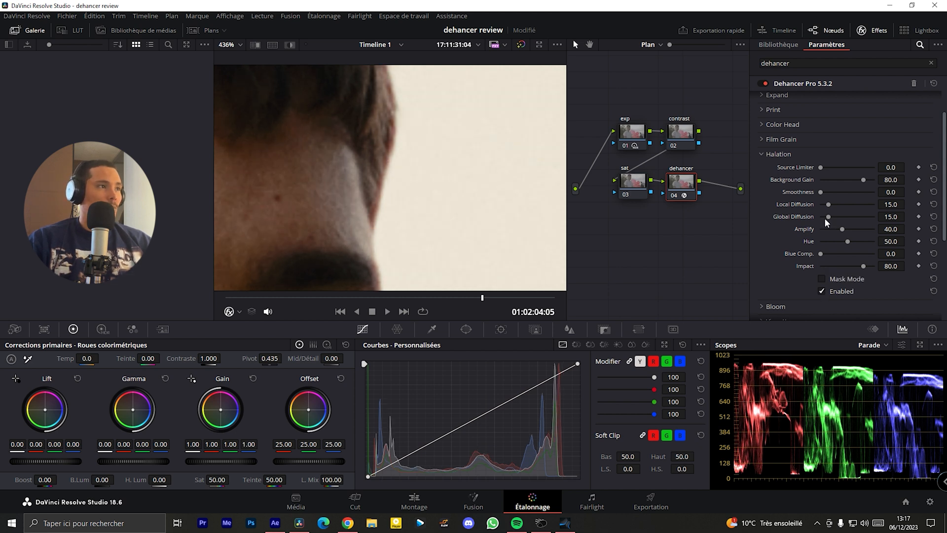
{"action": "mouse_move", "coordinate": [844, 230]}
{"action": "left_mouse_down"}
{"action": "mouse_move", "coordinate": [856, 227]}
{"action": "mouse_move", "coordinate": [841, 229]}
{"action": "left_mouse_up"}
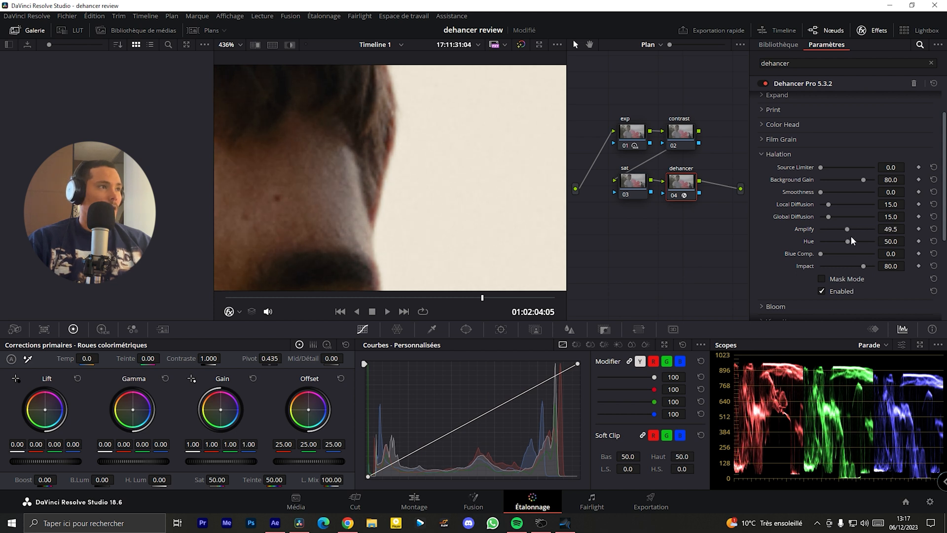
{"action": "mouse_move", "coordinate": [868, 267]}
{"action": "left_mouse_down"}
{"action": "mouse_move", "coordinate": [877, 265]}
{"action": "mouse_move", "coordinate": [860, 267]}
{"action": "left_mouse_up"}
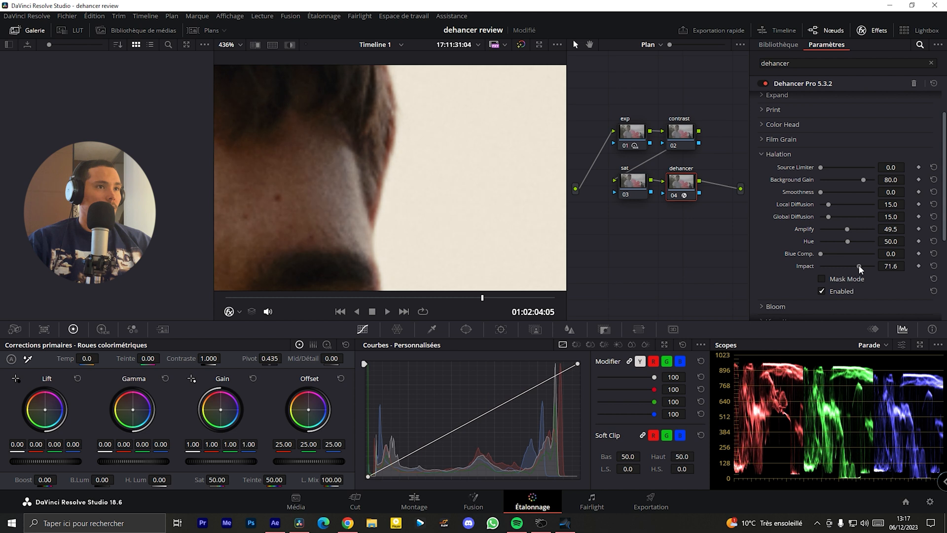
Examine the halation around the ear, neck and shirt shoulder, comparing the effect off and on.
{"action": "left_click_drag", "start_coordinate": [379, 277], "coordinate": [567, 235]}
{"action": "left_click_drag", "start_coordinate": [232, 232], "coordinate": [370, 99]}
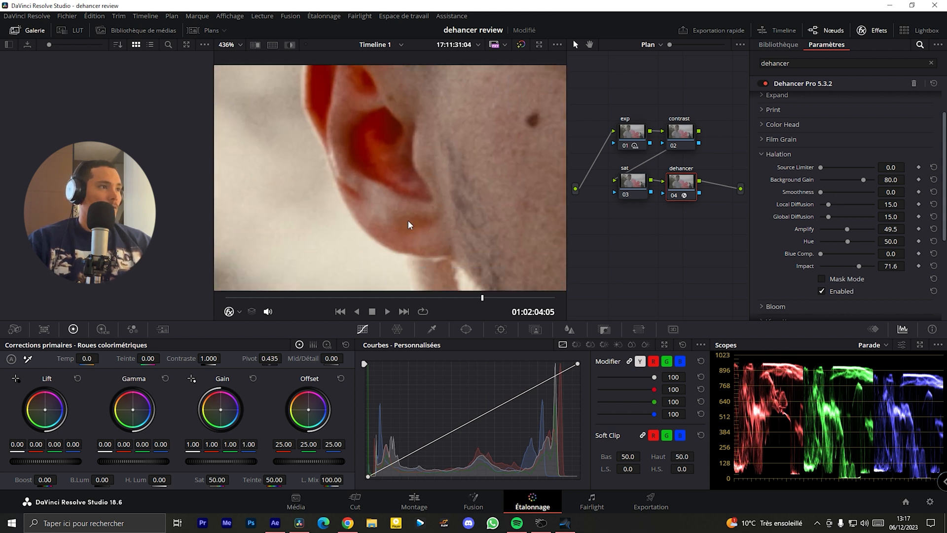
{"action": "left_click_drag", "start_coordinate": [408, 220], "coordinate": [398, 99]}
{"action": "left_click_drag", "start_coordinate": [397, 161], "coordinate": [355, 124]}
{"action": "left_click_drag", "start_coordinate": [356, 179], "coordinate": [493, 192]}
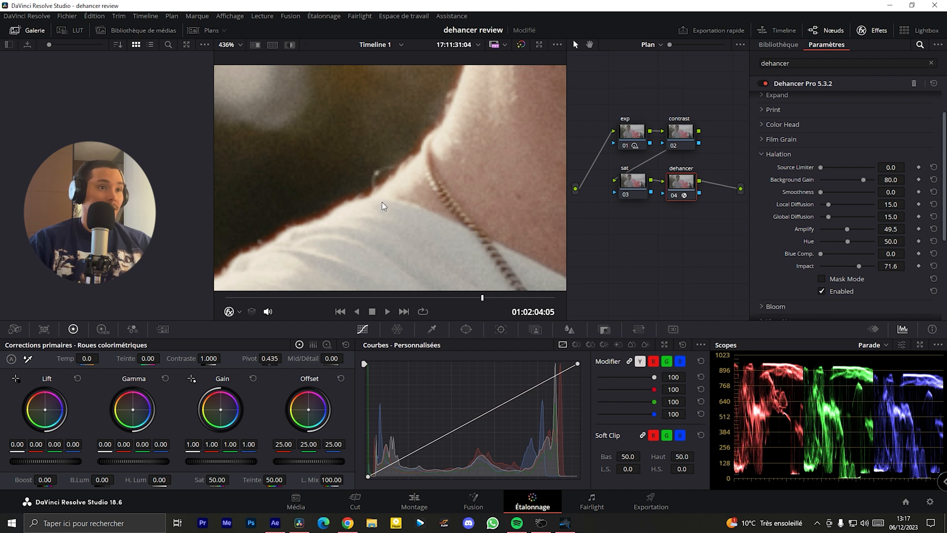
{"action": "left_click", "coordinate": [821, 291]}
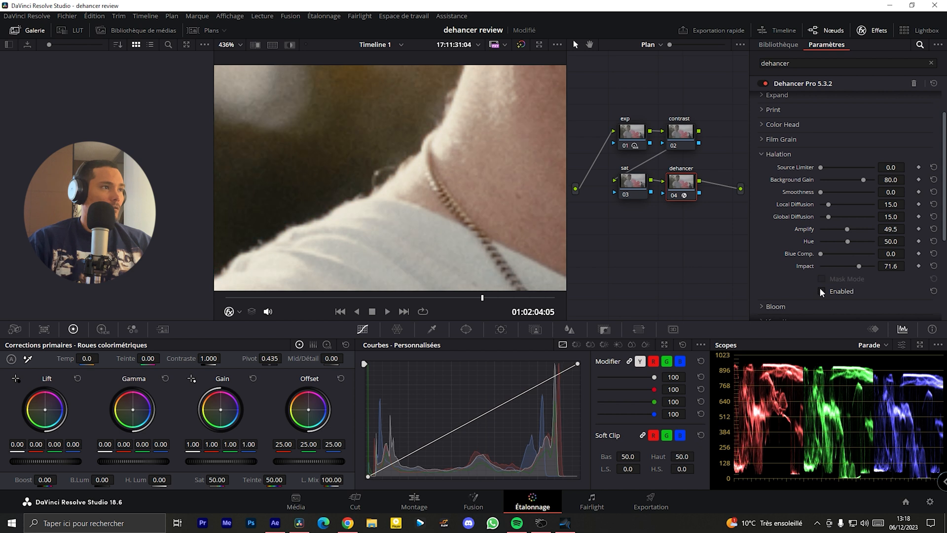
{"action": "left_click", "coordinate": [827, 290]}
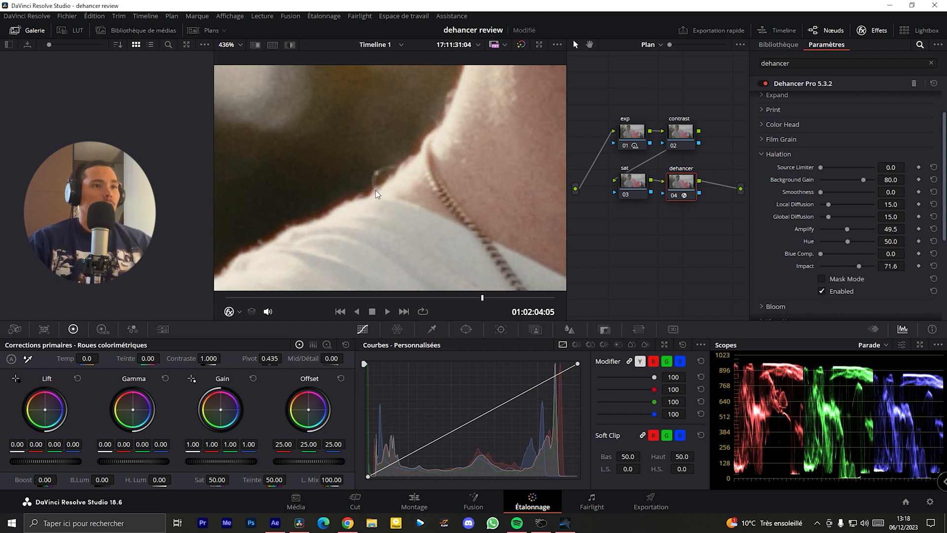
Collapse the Halation section, bring the face and balloons back into view, and open the Bloom section.
{"action": "scroll", "coordinate": [774, 268], "scroll_direction": "down", "scroll_amount": 1}
{"action": "left_click", "coordinate": [774, 125]}
{"action": "scroll", "coordinate": [389, 129], "scroll_direction": "down", "scroll_amount": 6}
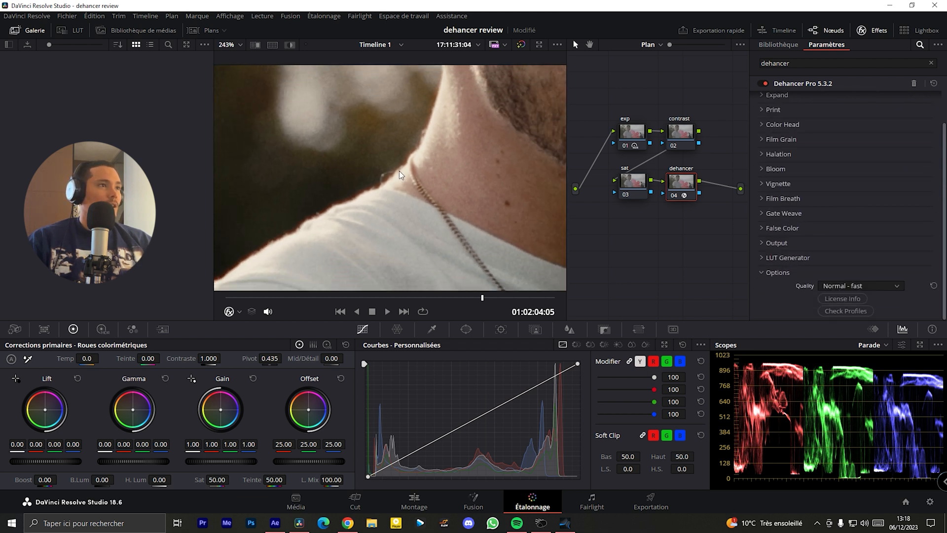
{"action": "scroll", "coordinate": [391, 168], "scroll_direction": "down", "scroll_amount": 4}
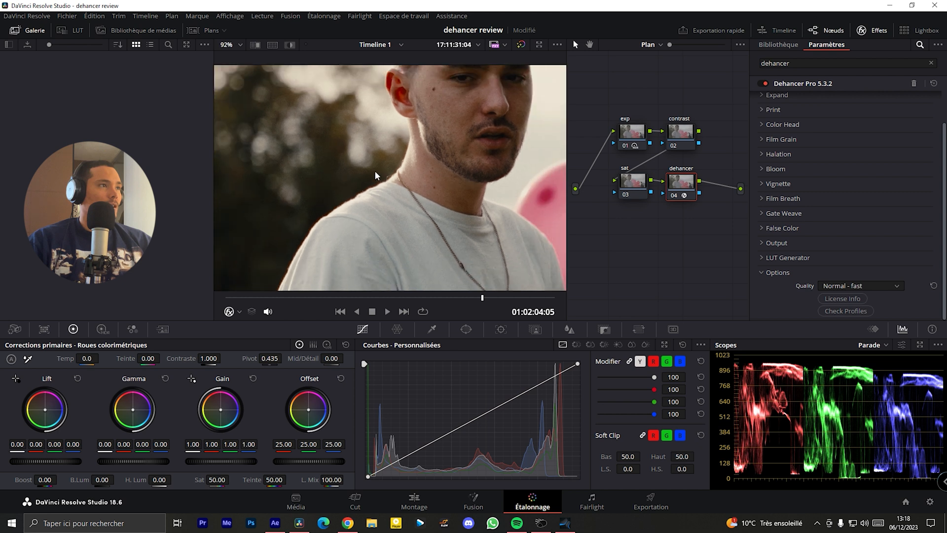
{"action": "scroll", "coordinate": [414, 178], "scroll_direction": "down", "scroll_amount": 2}
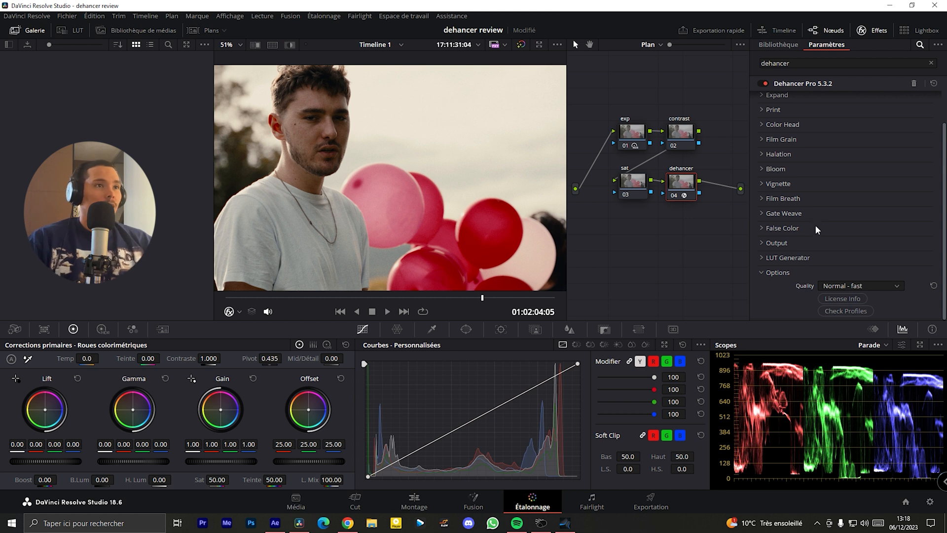
{"action": "left_click", "coordinate": [775, 169]}
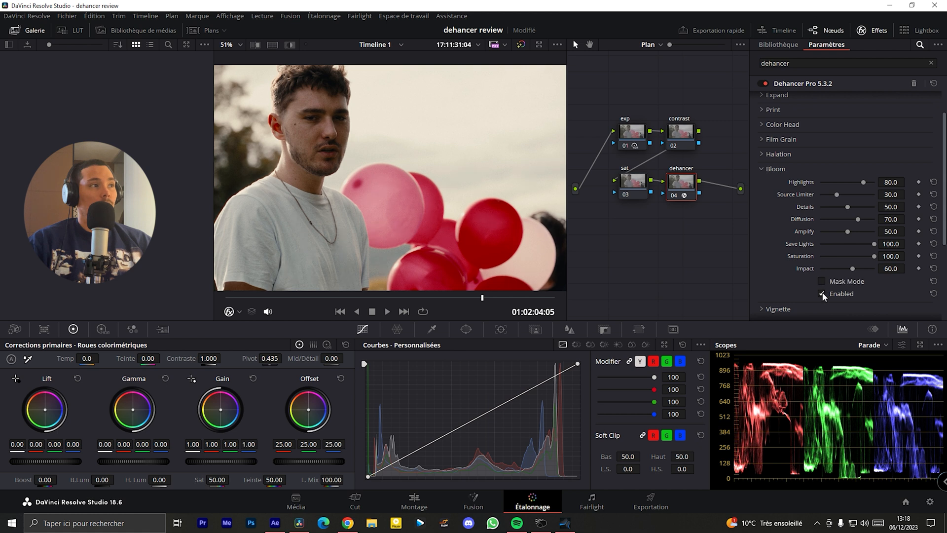
Enable the bloom and compare the effect off and on around the jaw and neck up close.
{"action": "scroll", "coordinate": [253, 202], "scroll_direction": "up", "scroll_amount": 8}
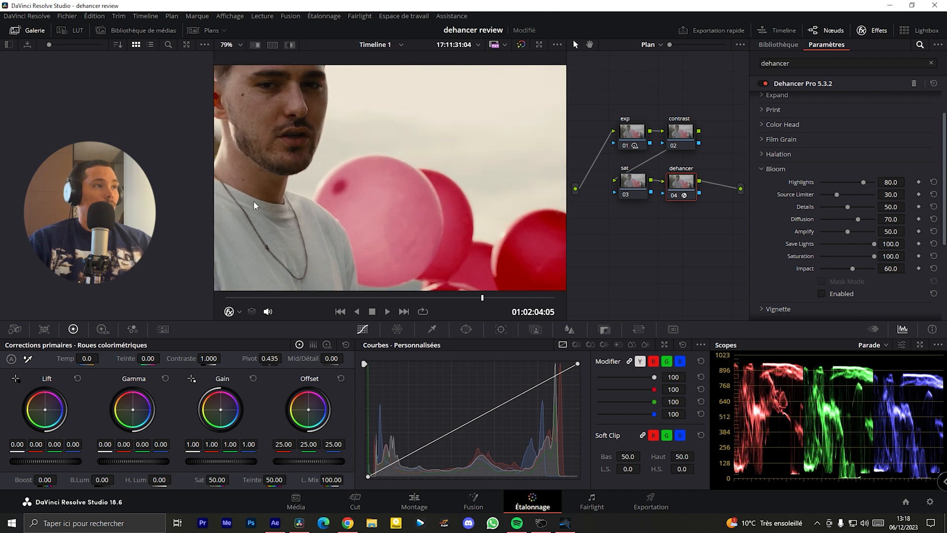
{"action": "scroll", "coordinate": [429, 197], "scroll_direction": "up", "scroll_amount": 3}
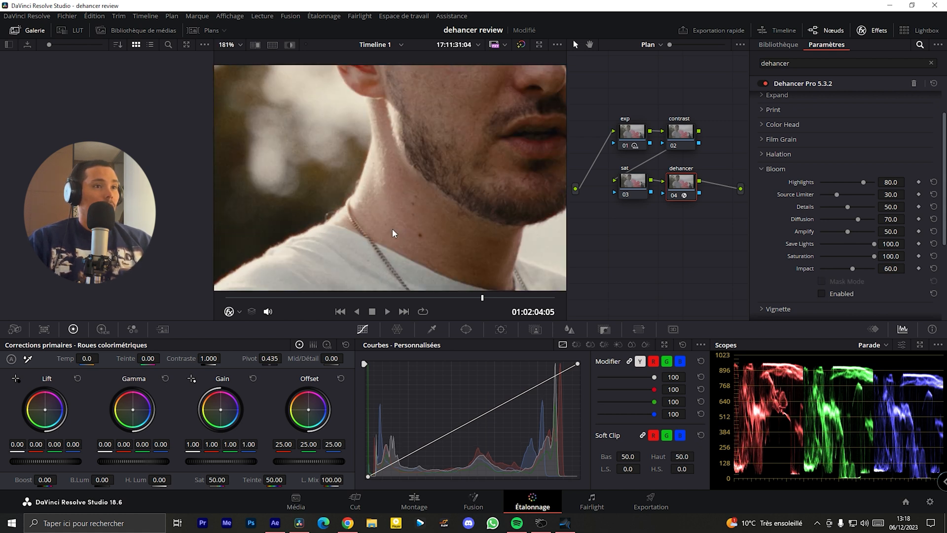
{"action": "left_click", "coordinate": [822, 294]}
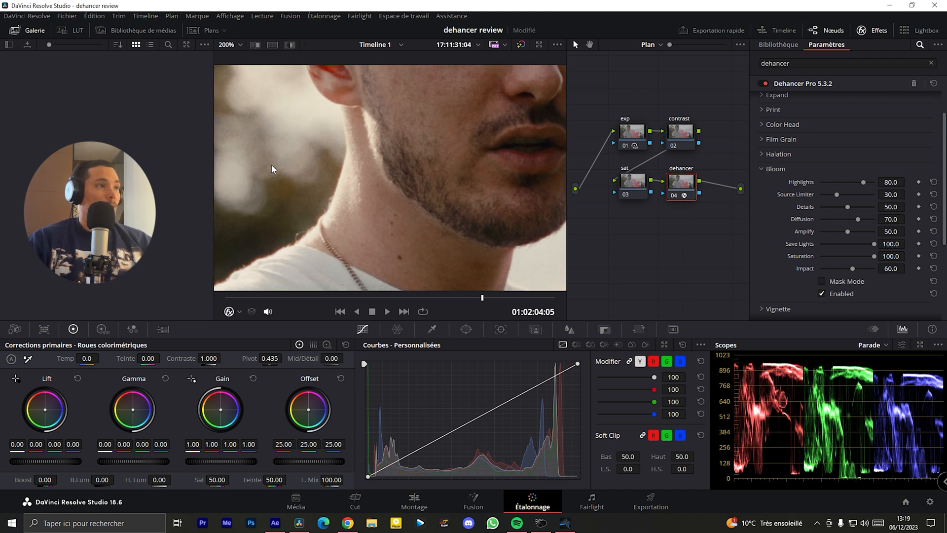
{"action": "left_click", "coordinate": [822, 294]}
{"action": "left_click", "coordinate": [822, 294]}
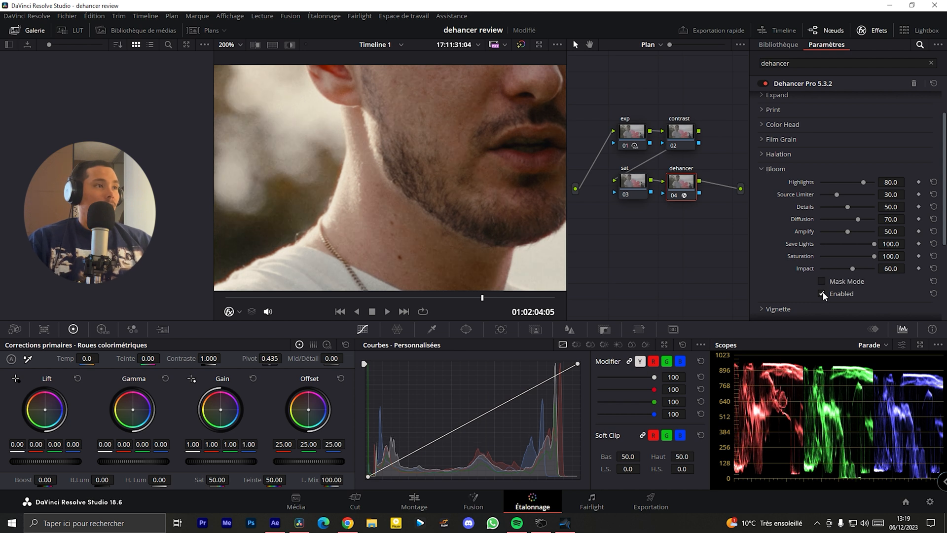
{"action": "left_click", "coordinate": [822, 294]}
{"action": "left_click", "coordinate": [822, 294]}
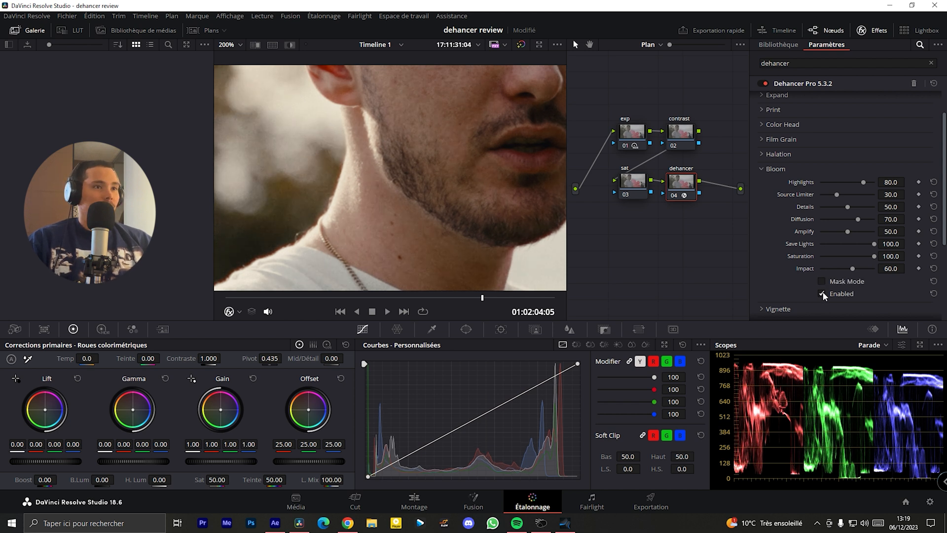
Set the bloom's Impact to about 94.5 and compare the stronger effect off and on.
{"action": "mouse_move", "coordinate": [859, 270]}
{"action": "left_mouse_down"}
{"action": "mouse_move", "coordinate": [872, 269]}
{"action": "mouse_move", "coordinate": [857, 270]}
{"action": "left_mouse_up"}
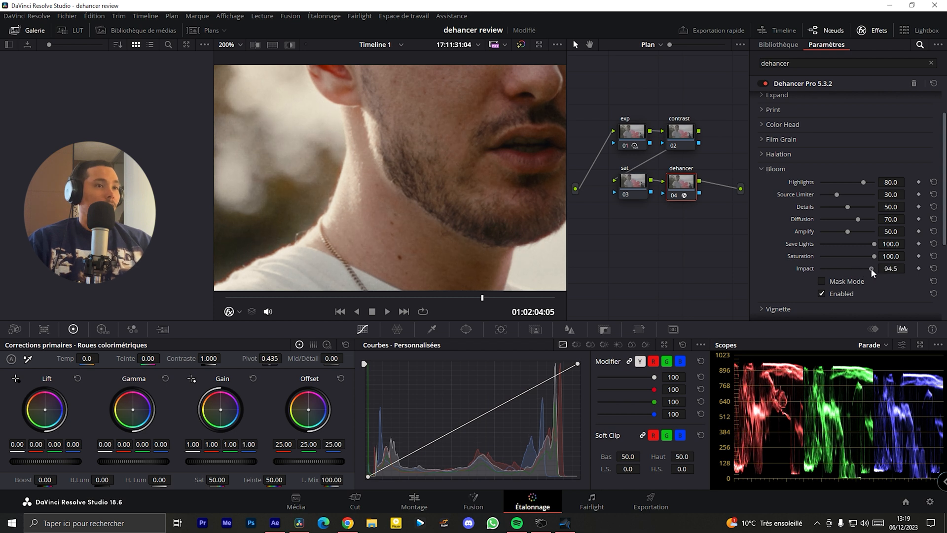
{"action": "left_click", "coordinate": [822, 293]}
{"action": "left_click", "coordinate": [822, 294]}
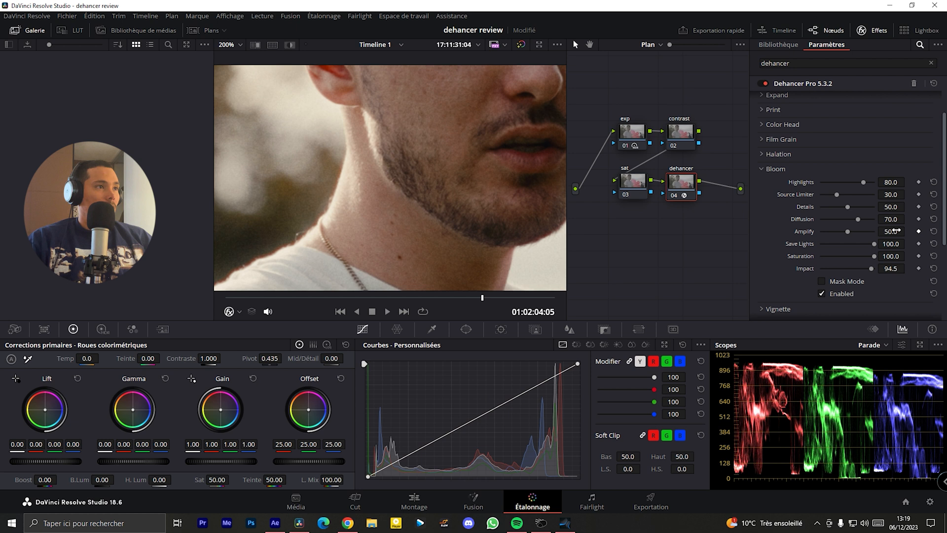
Compare the bloom off and on over the wider shot with the man and balloons.
{"action": "scroll", "coordinate": [410, 196], "scroll_direction": "down", "scroll_amount": 1}
{"action": "scroll", "coordinate": [410, 196], "scroll_direction": "down", "scroll_amount": 10}
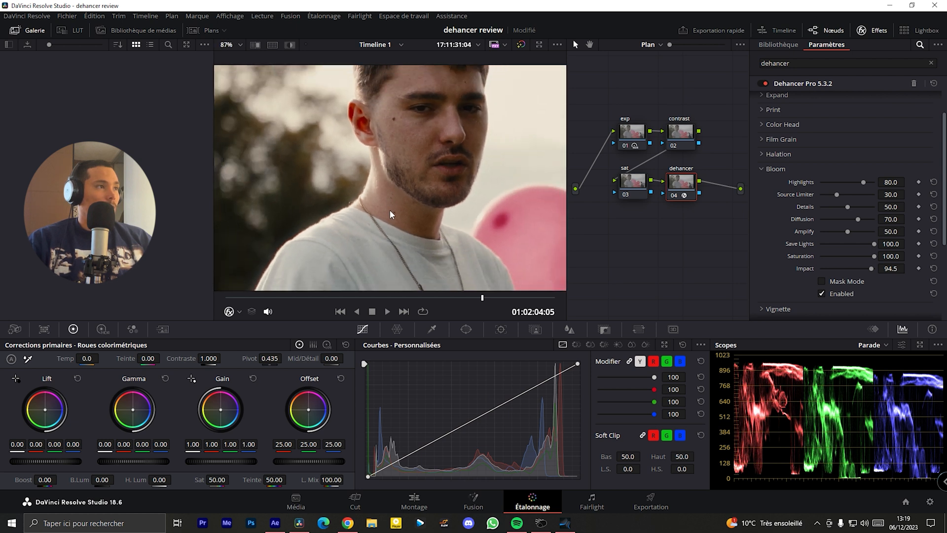
{"action": "scroll", "coordinate": [362, 200], "scroll_direction": "down", "scroll_amount": 2}
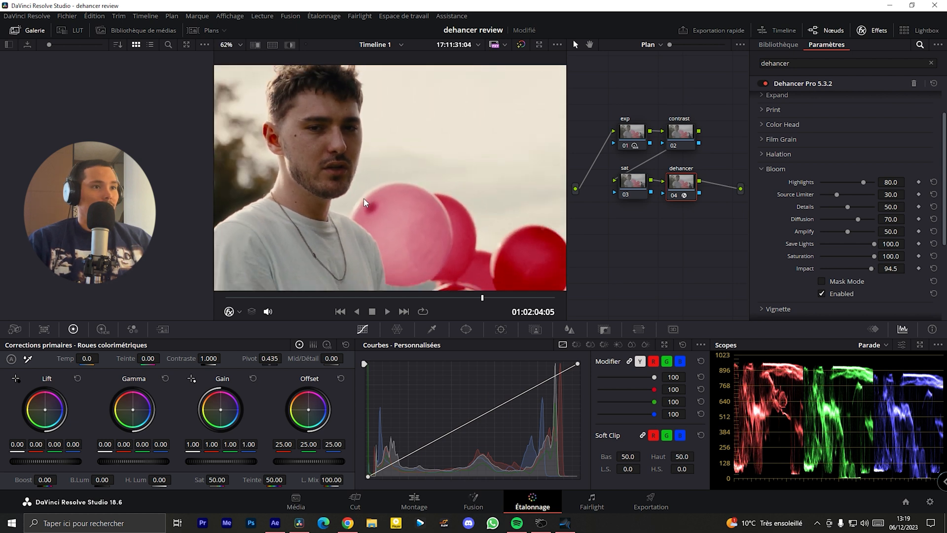
{"action": "left_click", "coordinate": [821, 294]}
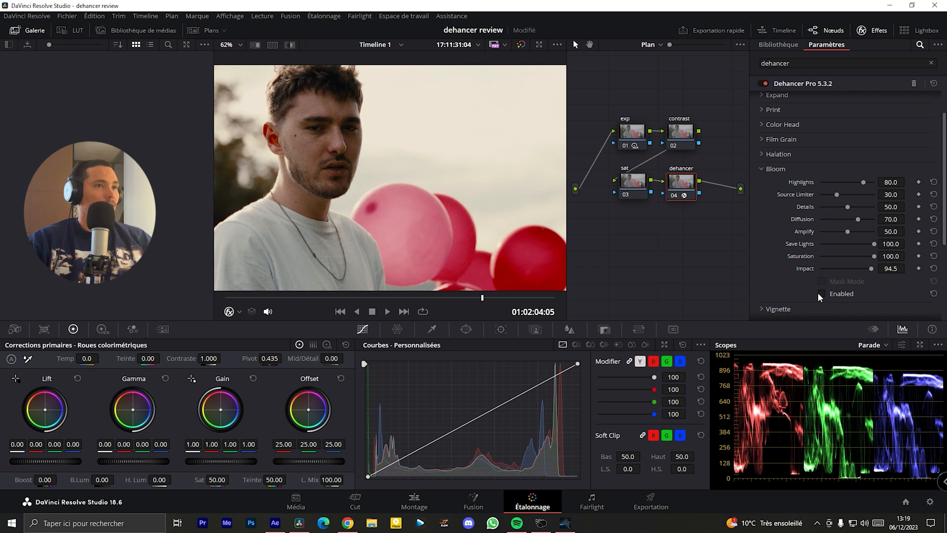
{"action": "left_click", "coordinate": [820, 293]}
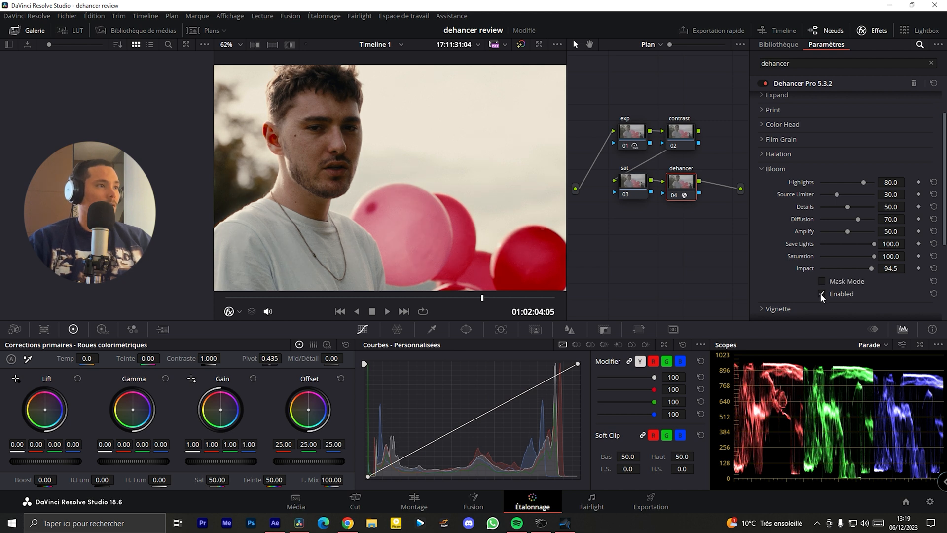
{"action": "scroll", "coordinate": [336, 223], "scroll_direction": "down", "scroll_amount": 1}
{"action": "scroll", "coordinate": [337, 220], "scroll_direction": "down", "scroll_amount": 2}
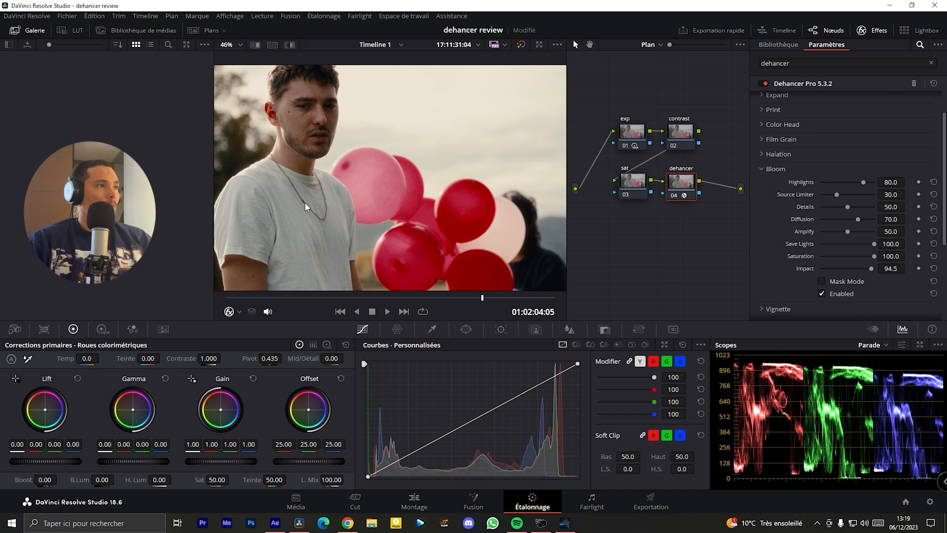
{"action": "scroll", "coordinate": [318, 197], "scroll_direction": "up", "scroll_amount": 2}
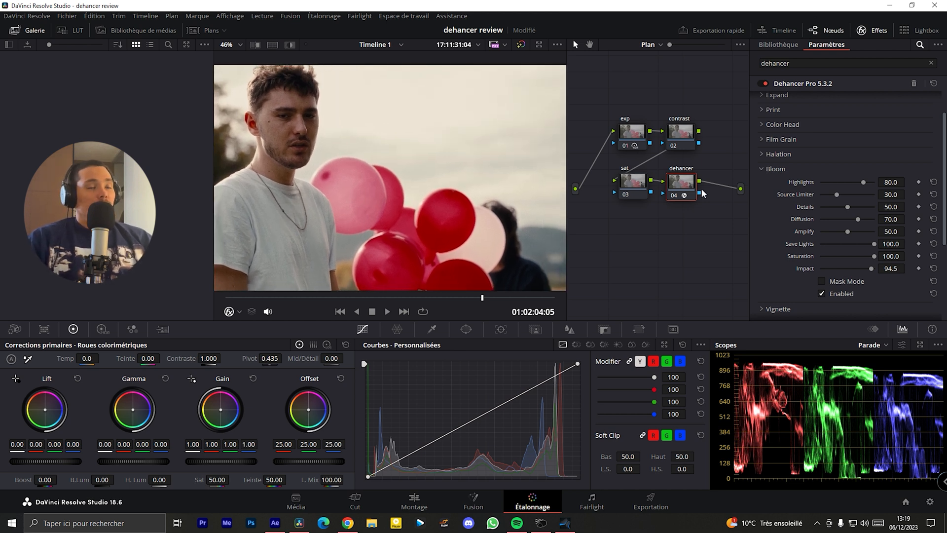
Collapse the Bloom section, look over the Vignette settings and close that section without enabling it.
{"action": "left_click", "coordinate": [782, 168]}
{"action": "left_click", "coordinate": [781, 184]}
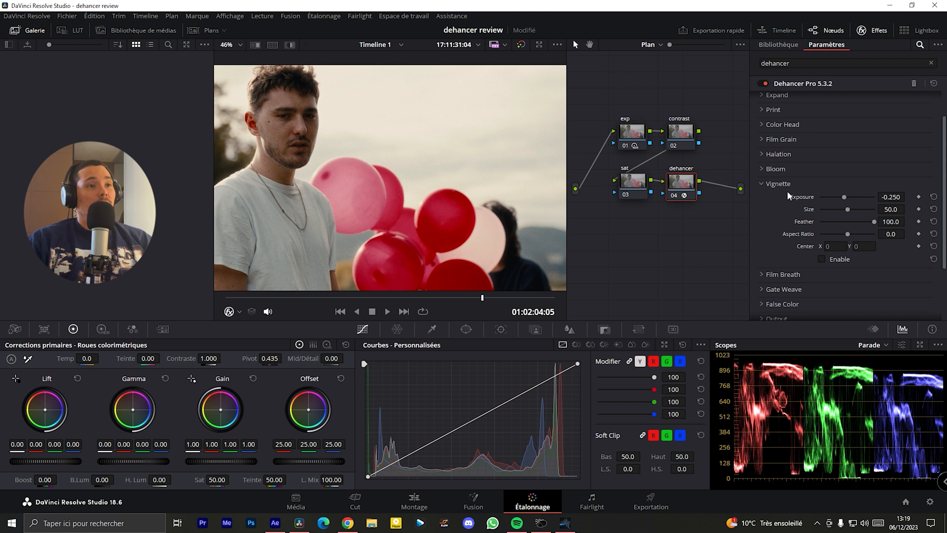
{"action": "left_click", "coordinate": [783, 185]}
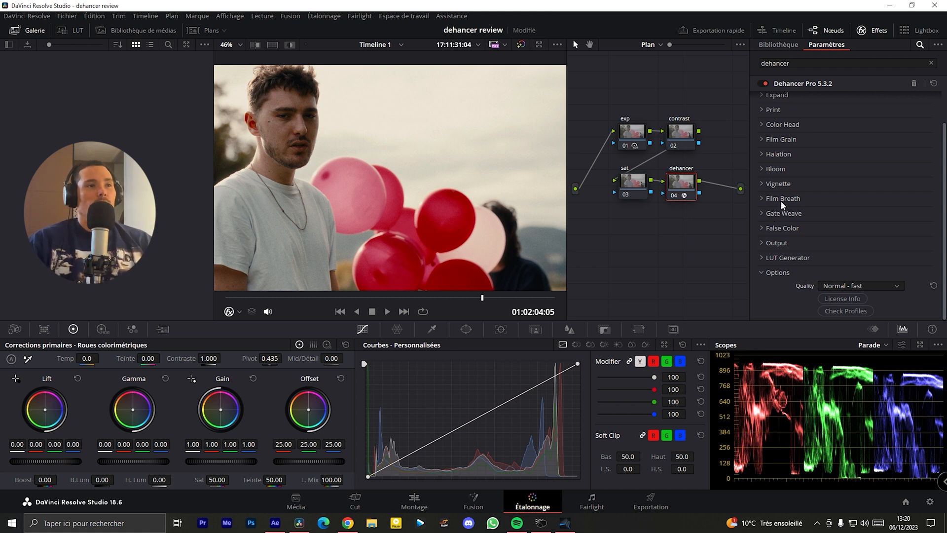
Open the False Color section and compare the 16-zone IRE view on and off.
{"action": "left_click", "coordinate": [780, 227]}
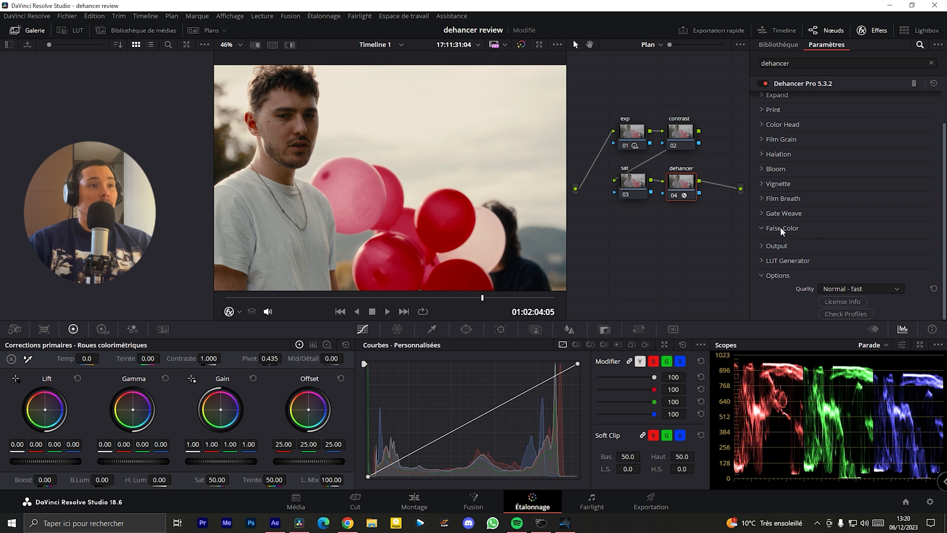
{"action": "left_click", "coordinate": [821, 242]}
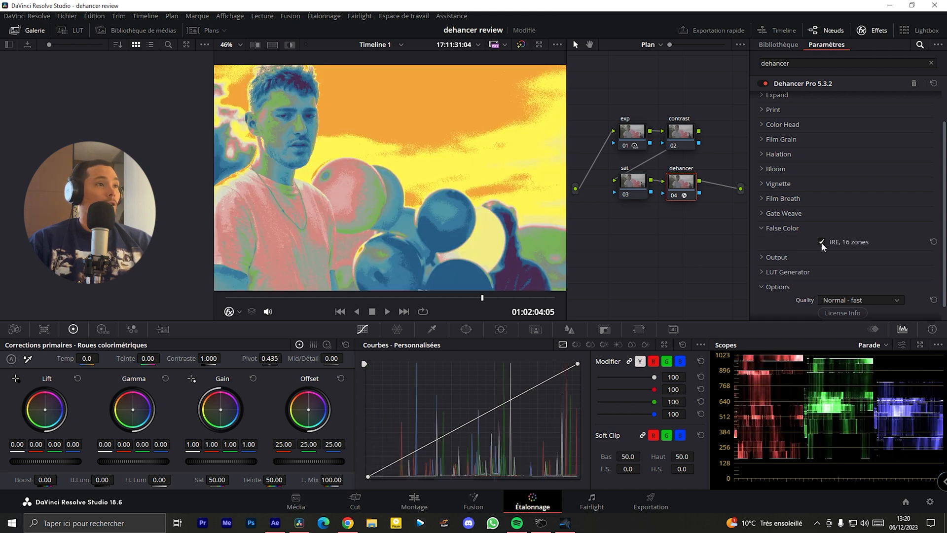
{"action": "left_click", "coordinate": [821, 242]}
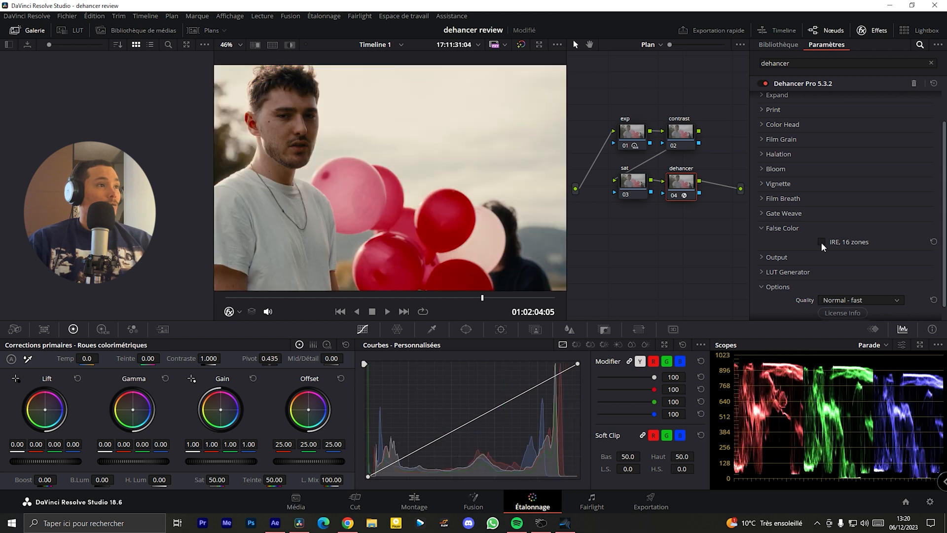
{"action": "left_click", "coordinate": [821, 242]}
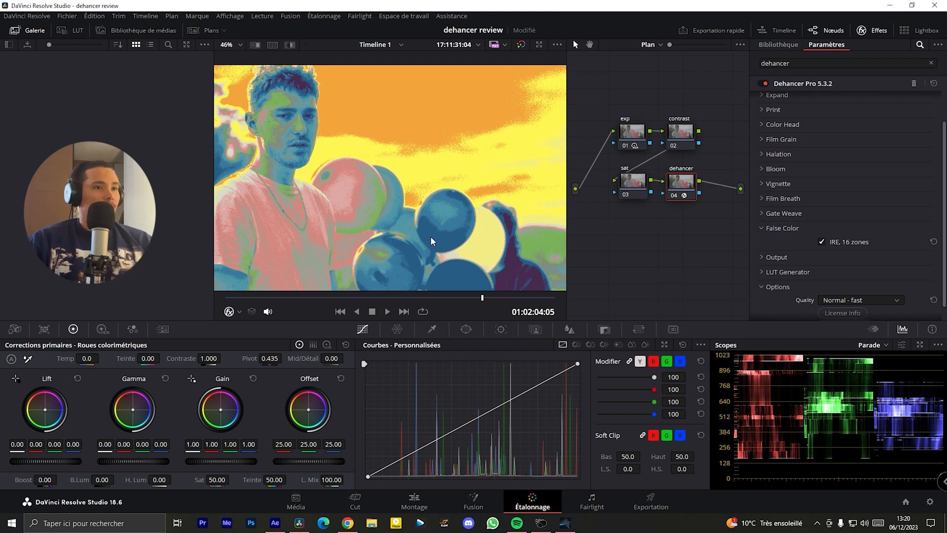
{"action": "left_click", "coordinate": [822, 242]}
Open the Output section, lower Total Impact to 0, and reset it to 100.
{"action": "left_click", "coordinate": [777, 257]}
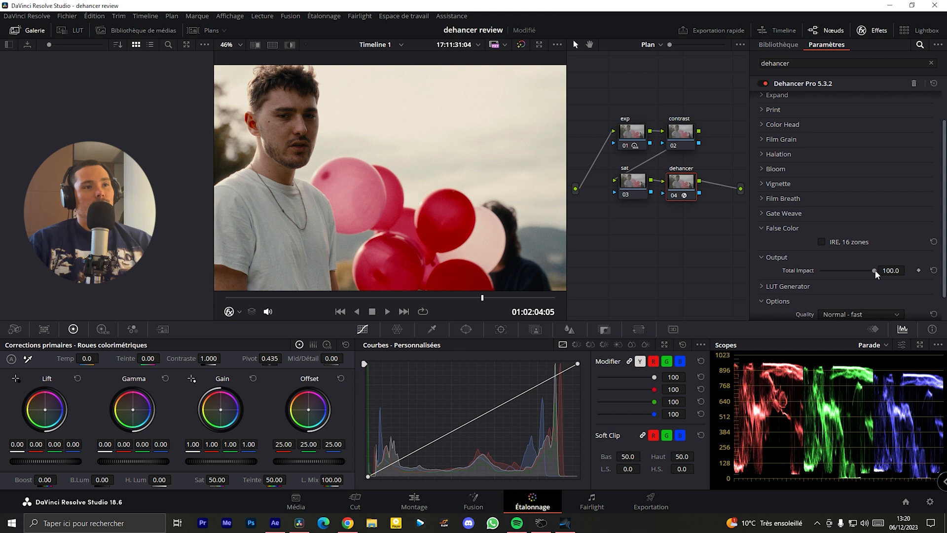
{"action": "left_click_drag", "start_coordinate": [875, 270], "coordinate": [780, 268]}
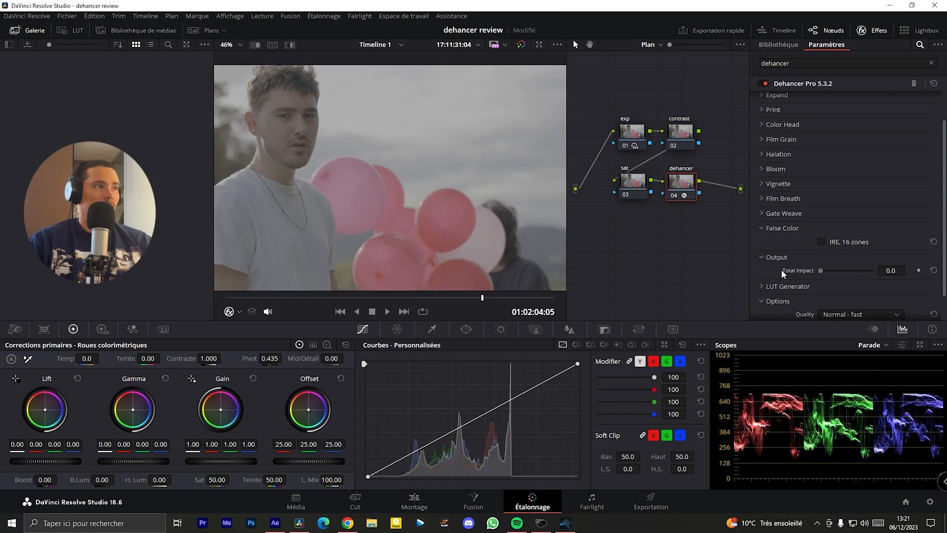
{"action": "double_click", "coordinate": [782, 270]}
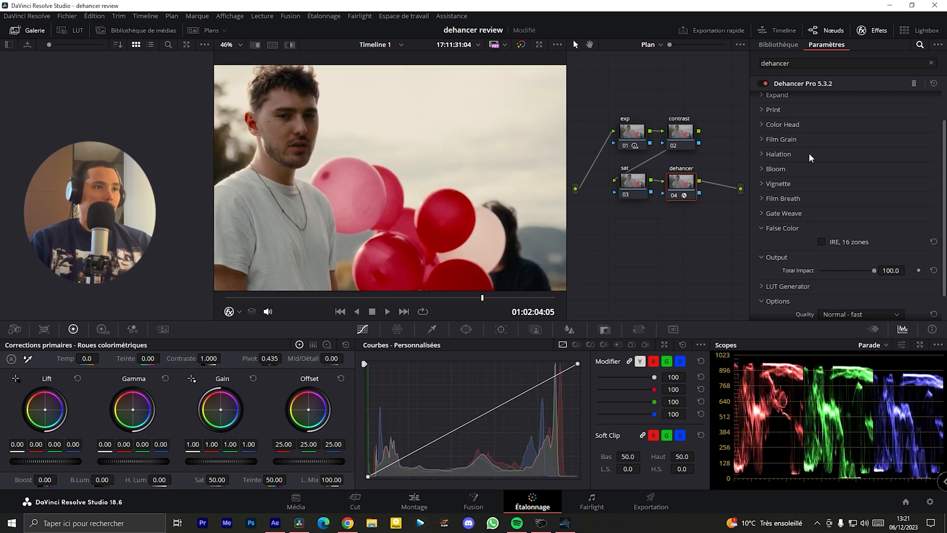
Collapse the Output and False Color sections, look over the LUT Generator settings and close that section.
{"action": "left_click", "coordinate": [790, 257]}
{"action": "left_click", "coordinate": [762, 227]}
{"action": "left_click", "coordinate": [771, 257]}
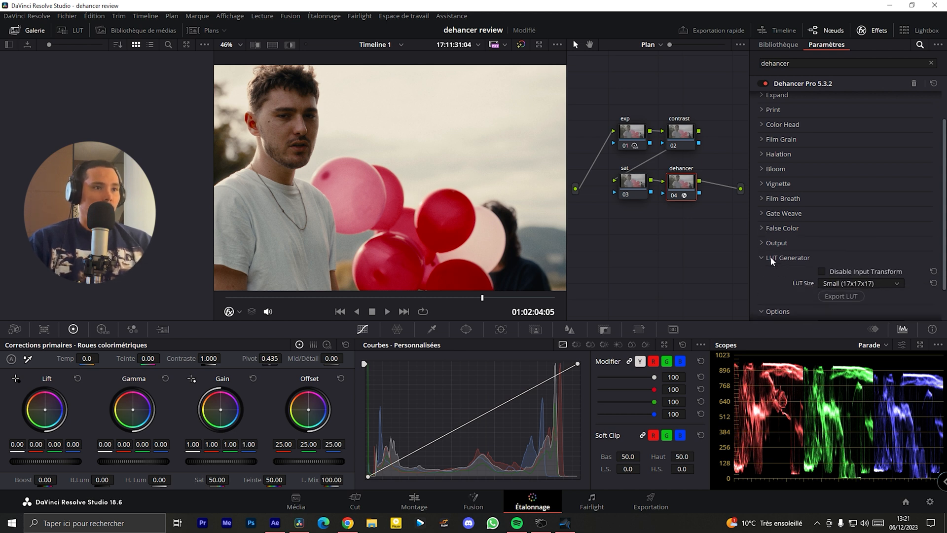
{"action": "left_click", "coordinate": [771, 257]}
Look over the Quality choices in the Options section, keeping Normal - fast.
{"action": "left_click", "coordinate": [852, 287]}
{"action": "left_click", "coordinate": [852, 287]}
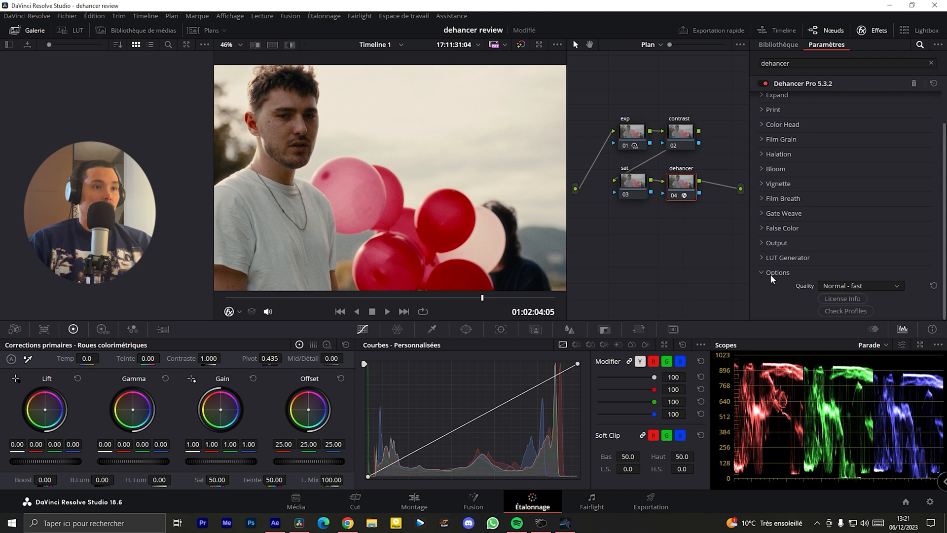
{"action": "left_click", "coordinate": [842, 285]}
{"action": "left_click", "coordinate": [840, 310]}
{"action": "left_click", "coordinate": [842, 286]}
{"action": "left_click", "coordinate": [843, 298]}
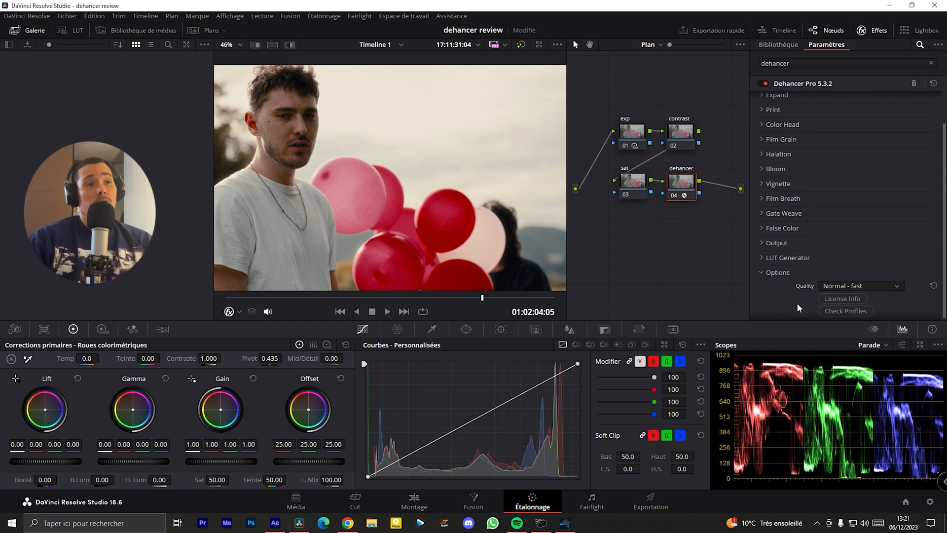
Collapse the Options section, look over the camera settings in the Input section and close it.
{"action": "left_click", "coordinate": [763, 272]}
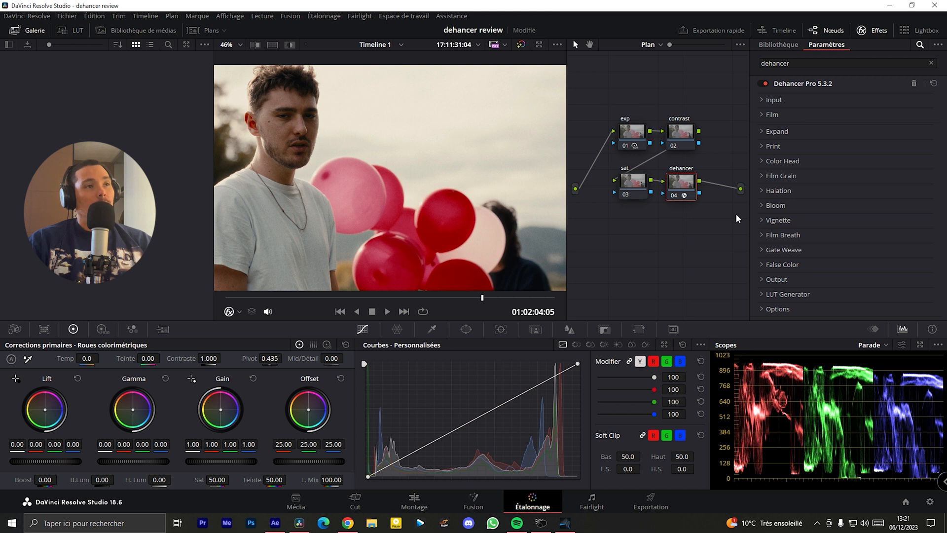
{"action": "left_click", "coordinate": [773, 100]}
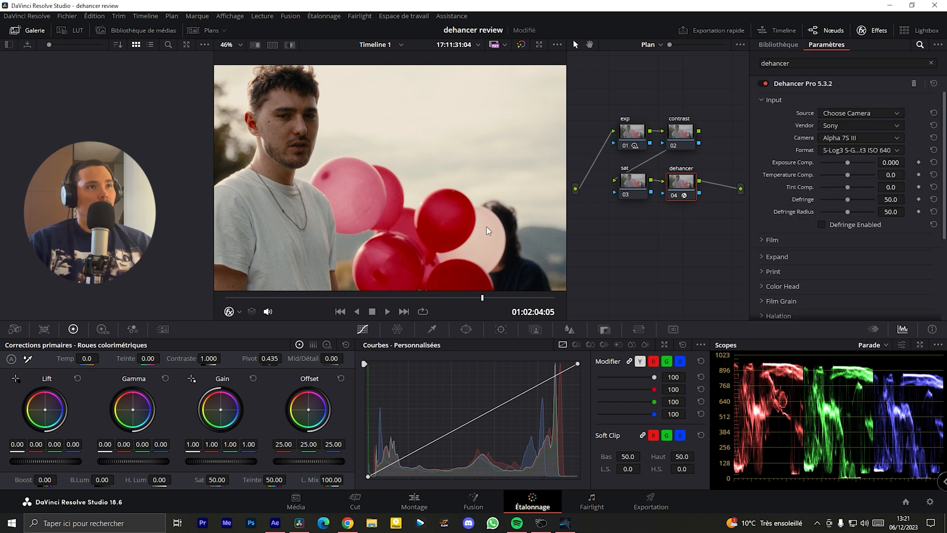
{"action": "left_click", "coordinate": [778, 97]}
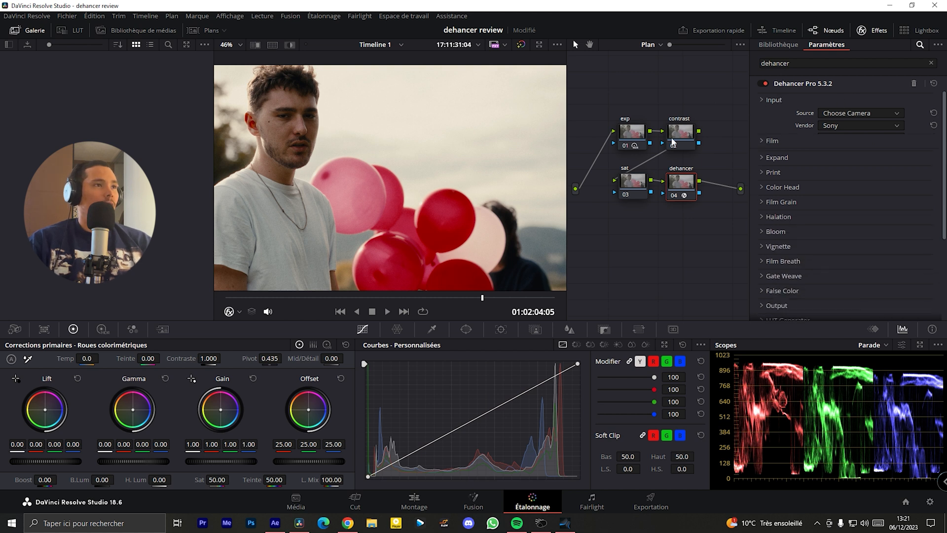
On the exp node, set the HDR exposures to 0.17 for Shadow, -0.33 for Light and 0.18 for Global.
{"action": "left_click", "coordinate": [631, 139]}
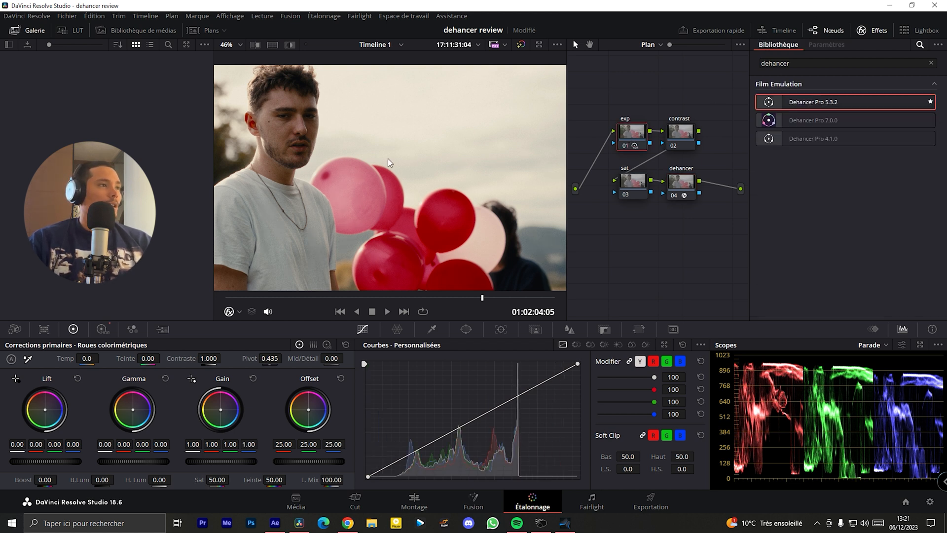
{"action": "scroll", "coordinate": [347, 159], "scroll_direction": "down", "scroll_amount": 3}
{"action": "left_click_drag", "start_coordinate": [313, 166], "coordinate": [345, 167]}
{"action": "scroll", "coordinate": [345, 166], "scroll_direction": "up", "scroll_amount": 2}
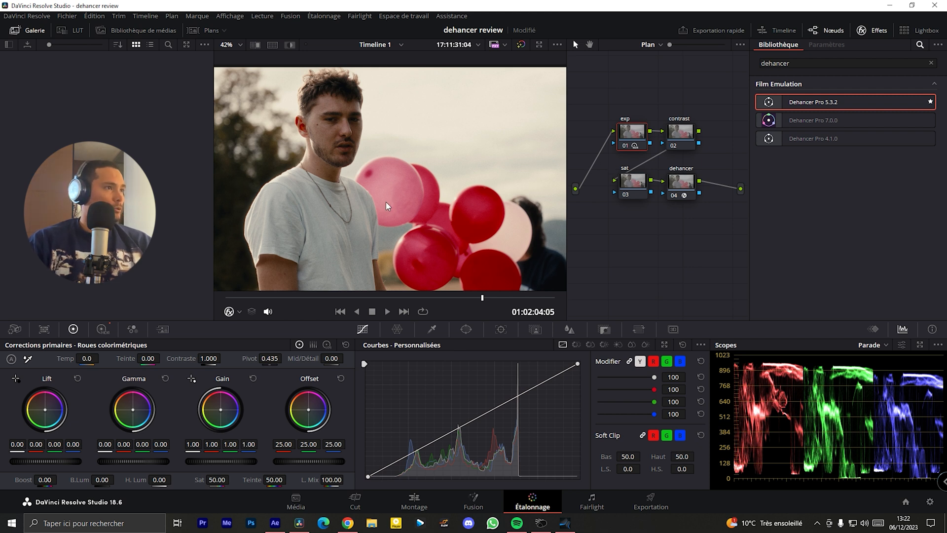
{"action": "left_click", "coordinate": [111, 330]}
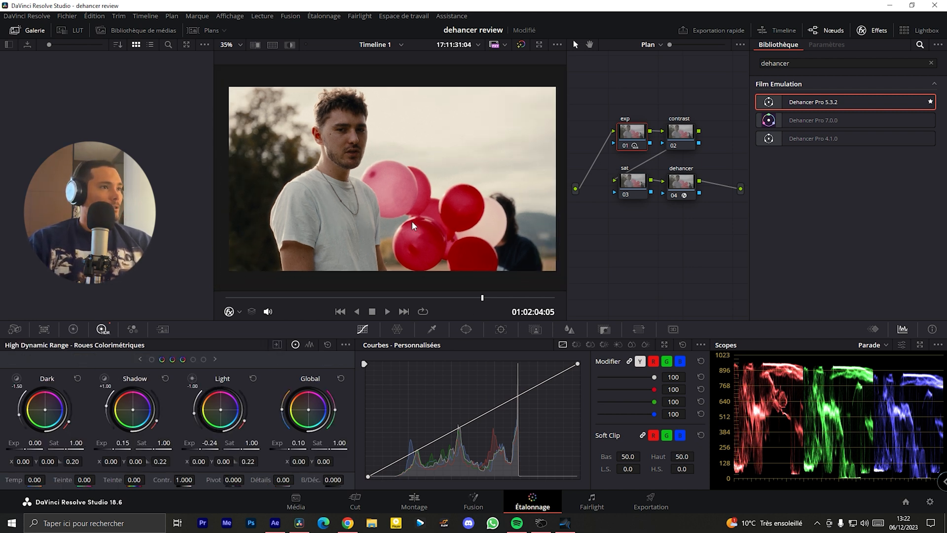
{"action": "scroll", "coordinate": [445, 213], "scroll_direction": "down", "scroll_amount": 1}
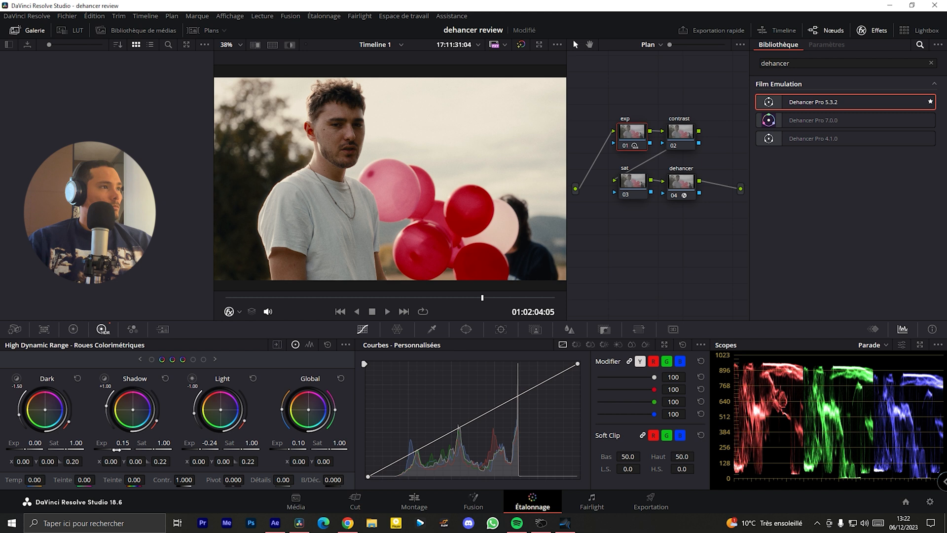
{"action": "left_click_drag", "start_coordinate": [123, 442], "coordinate": [128, 442]}
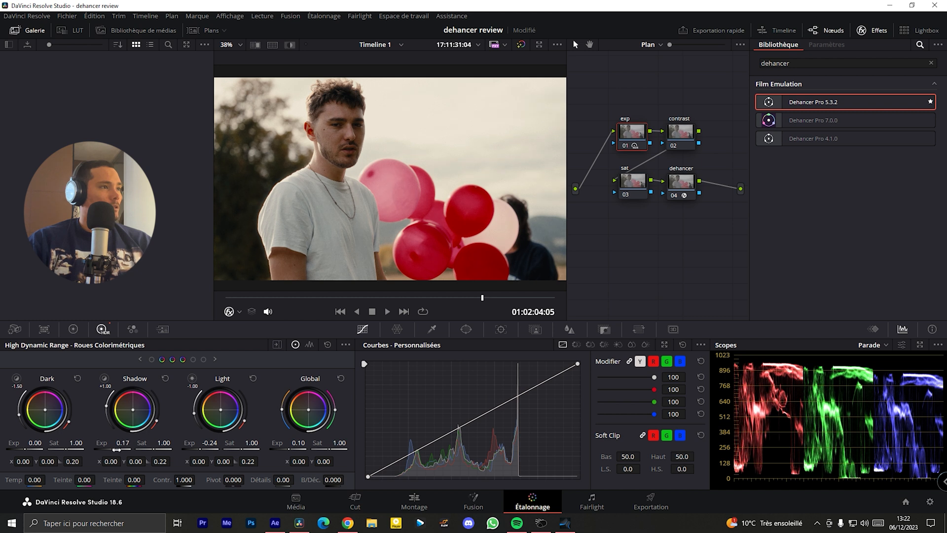
{"action": "mouse_move", "coordinate": [207, 449]}
{"action": "left_mouse_down"}
{"action": "mouse_move", "coordinate": [184, 449]}
{"action": "mouse_move", "coordinate": [196, 449]}
{"action": "left_mouse_up"}
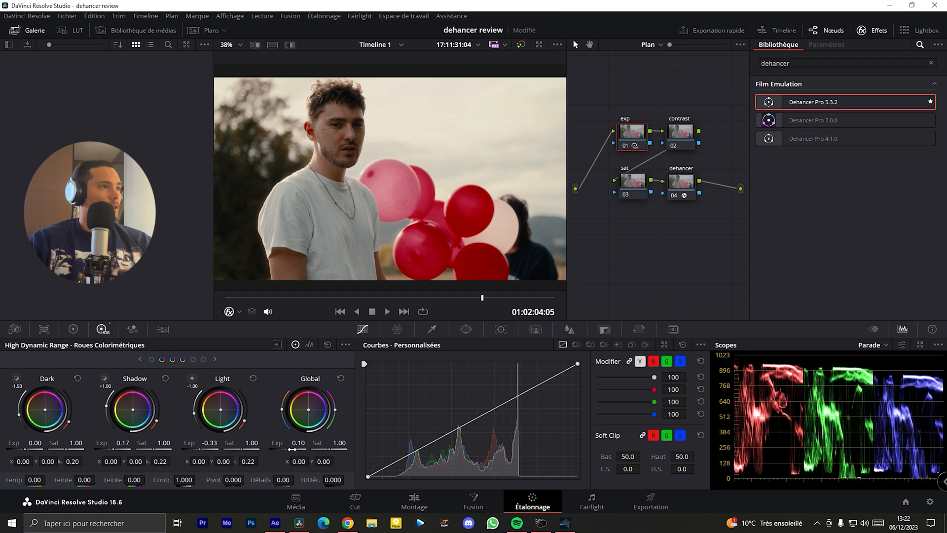
{"action": "left_click_drag", "start_coordinate": [298, 449], "coordinate": [302, 449]}
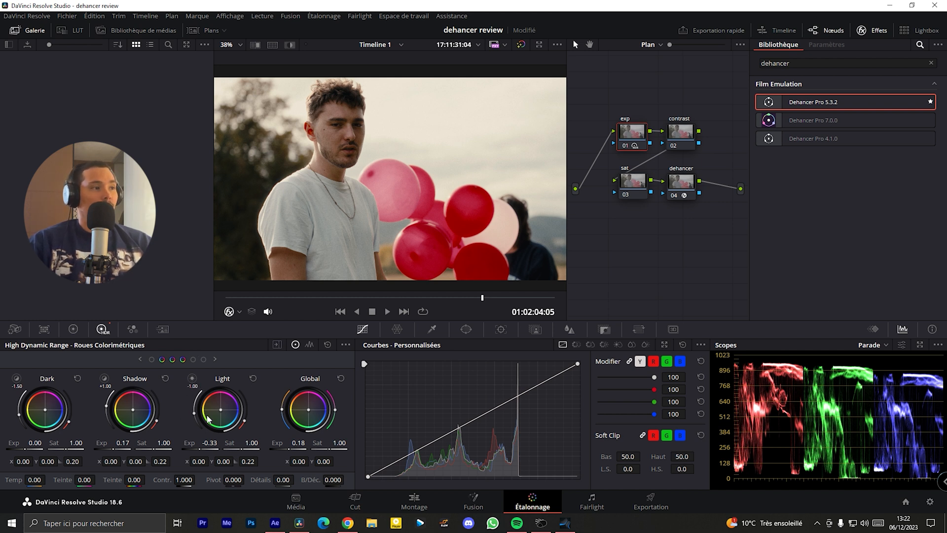
Look over the HDR wheels' Color Space and Gamma options without changing them, and check the graded image in full screen.
{"action": "left_click", "coordinate": [346, 344]}
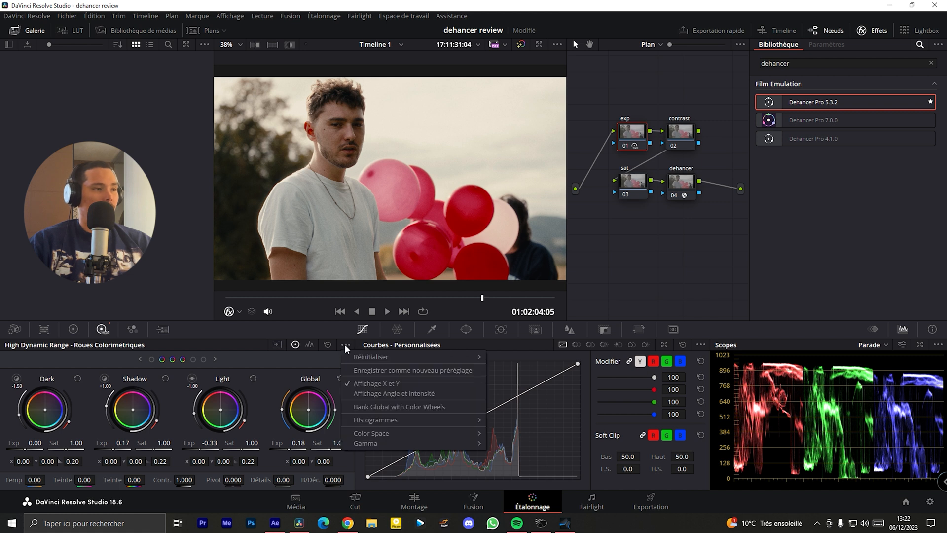
{"action": "mouse_move", "coordinate": [386, 432]}
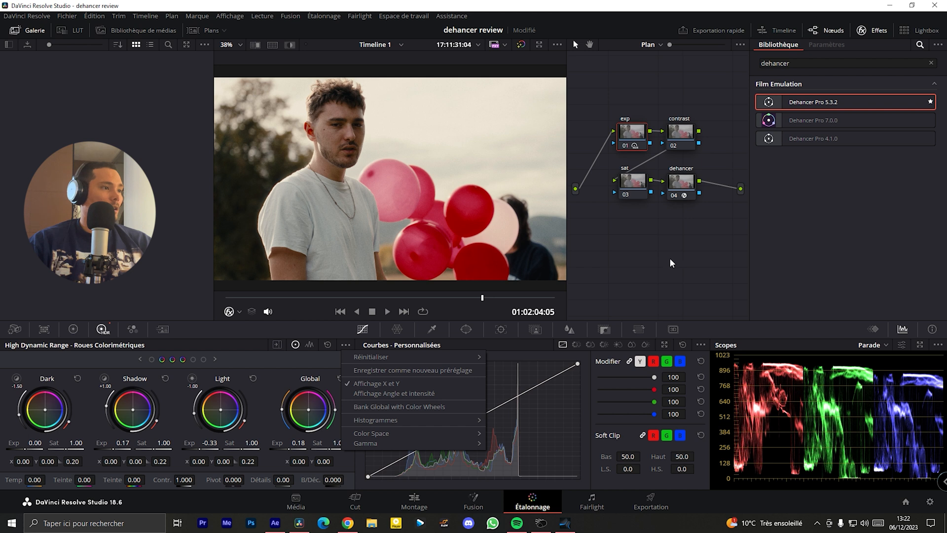
{"action": "key", "text": "Escape"}
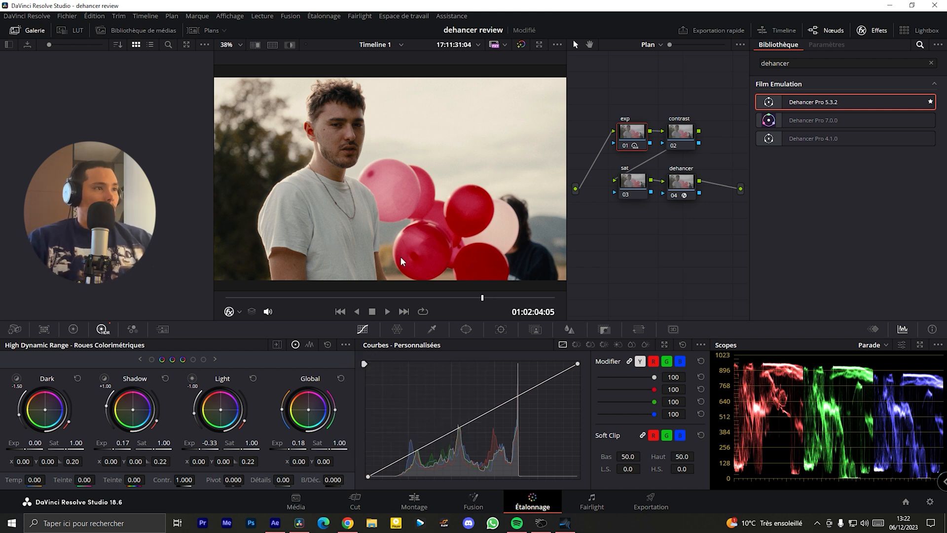
{"action": "key", "text": "ctrl+f"}
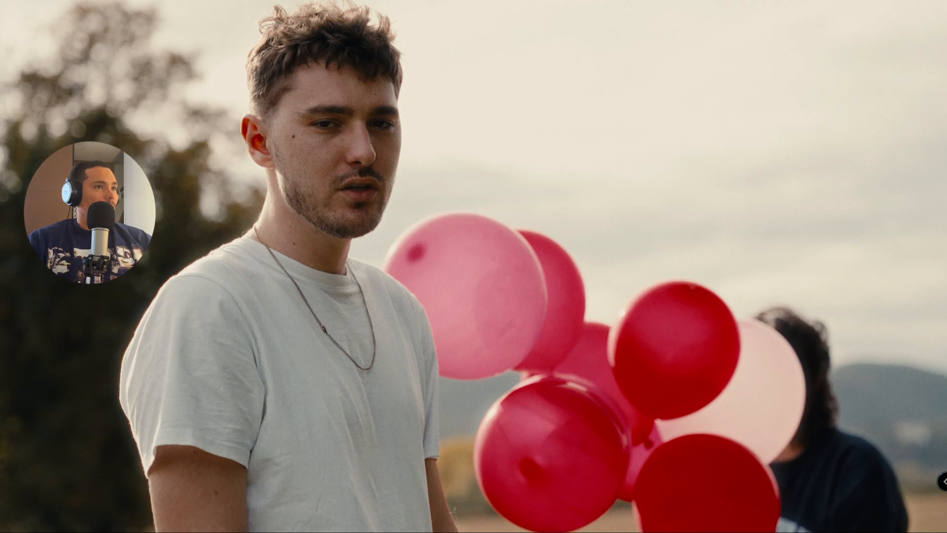
{"action": "key", "text": "Escape"}
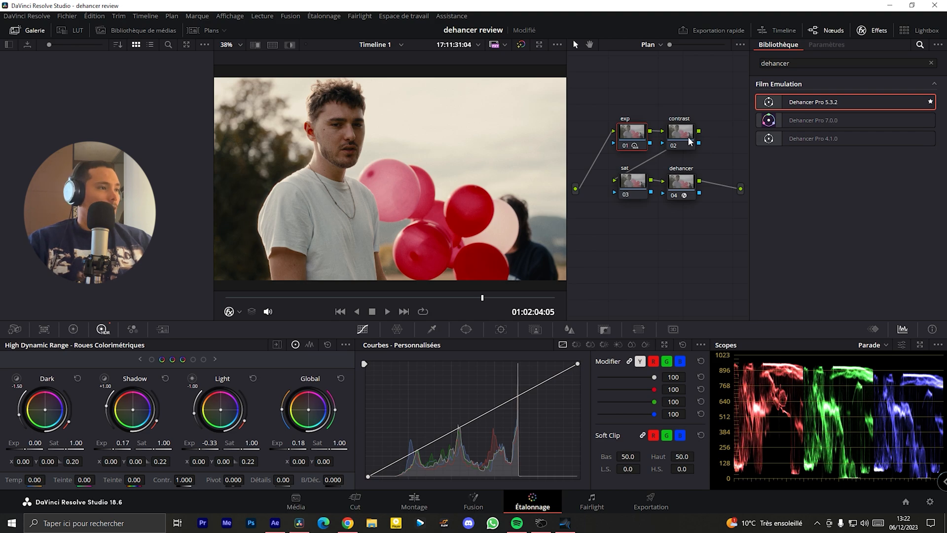
On the dehancer node, set the Print section's Tonal Contrast to 0 and open the Expand section.
{"action": "left_click", "coordinate": [73, 329]}
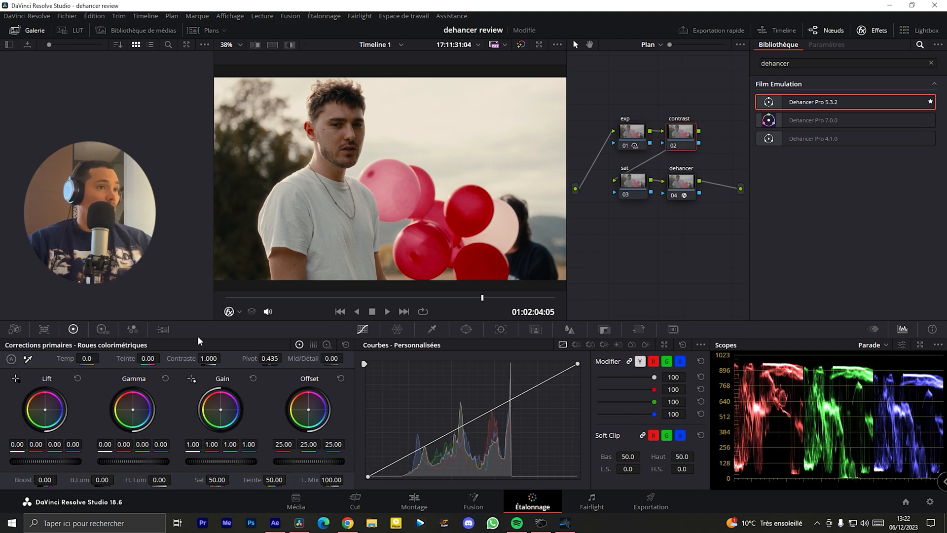
{"action": "left_click", "coordinate": [696, 188]}
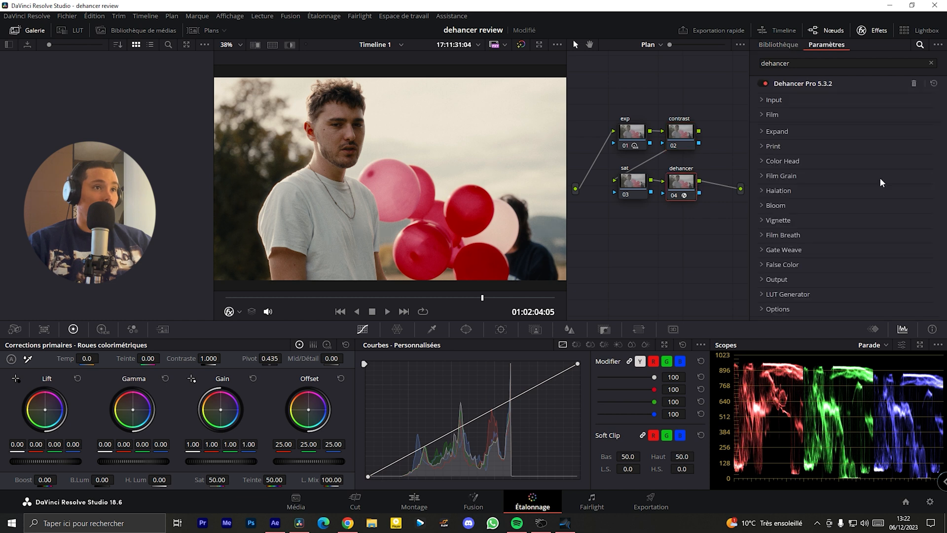
{"action": "left_click", "coordinate": [769, 174]}
{"action": "left_click", "coordinate": [768, 174]}
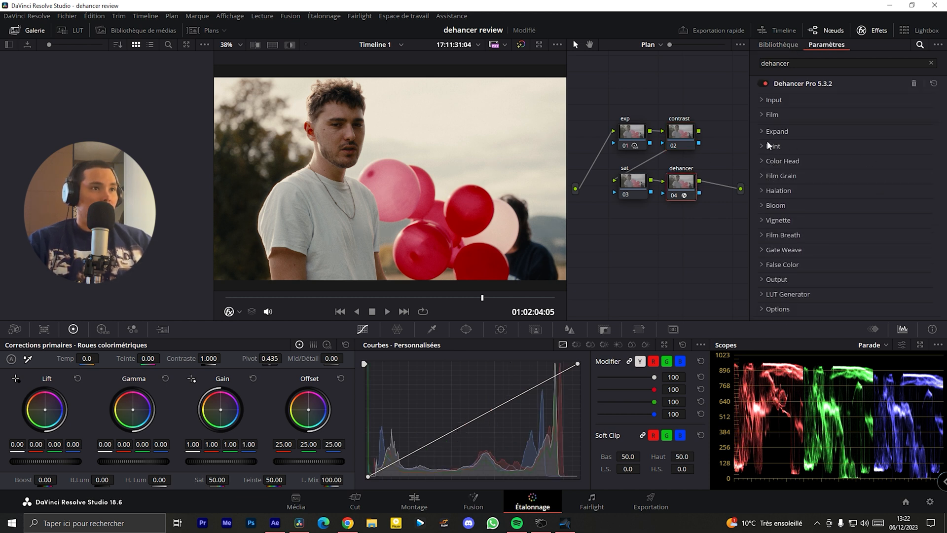
{"action": "left_click", "coordinate": [768, 141]}
{"action": "double_click", "coordinate": [891, 196]}
{"action": "type", "text": "0"}
{"action": "left_click", "coordinate": [834, 131]}
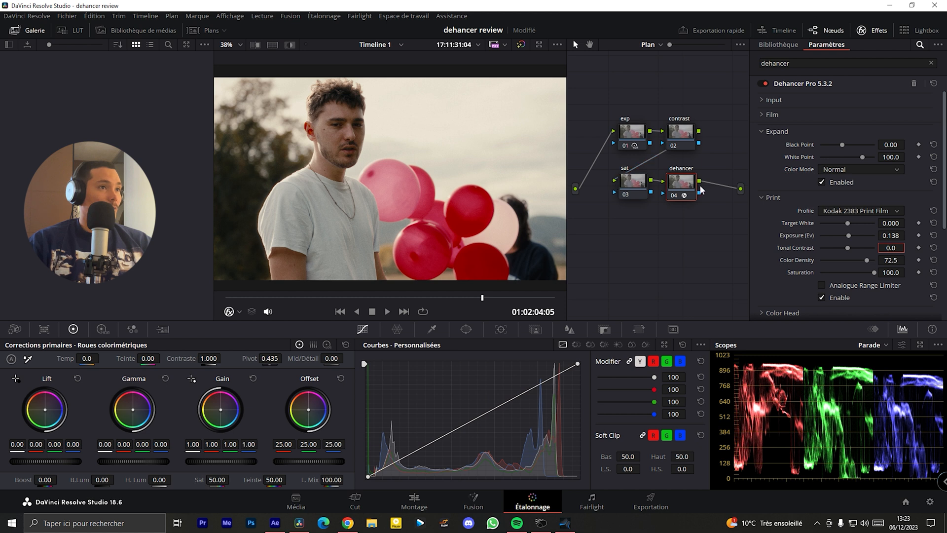
Clear the effects search, slightly raise the primary Contrast on the contrast node and check the image in full screen.
{"action": "left_click", "coordinate": [680, 133]}
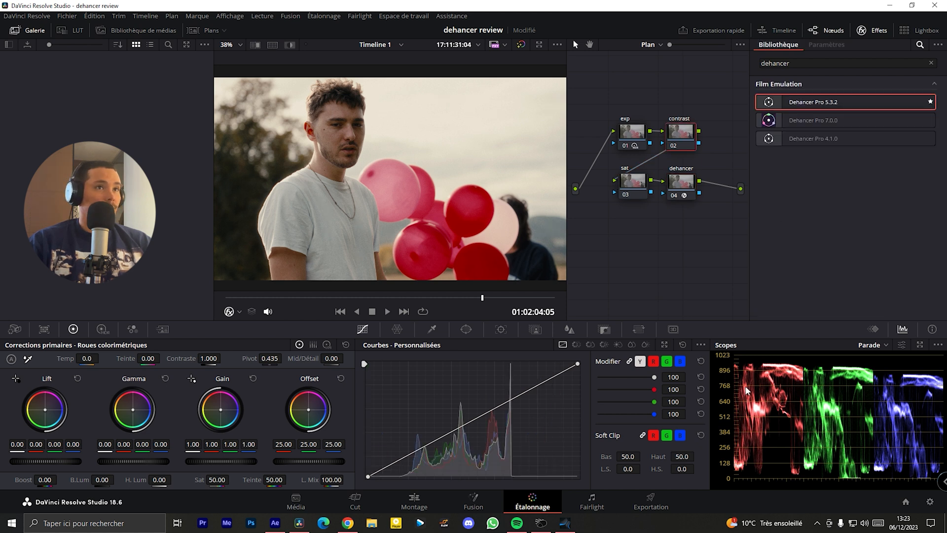
{"action": "left_click", "coordinate": [931, 63]}
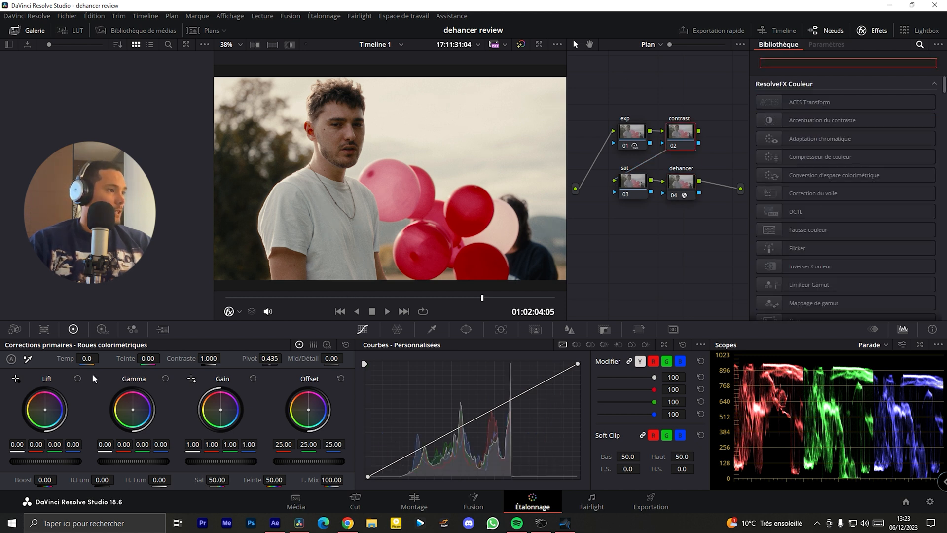
{"action": "left_click_drag", "start_coordinate": [204, 360], "coordinate": [223, 358]}
{"action": "left_click_drag", "start_coordinate": [209, 358], "coordinate": [207, 358]}
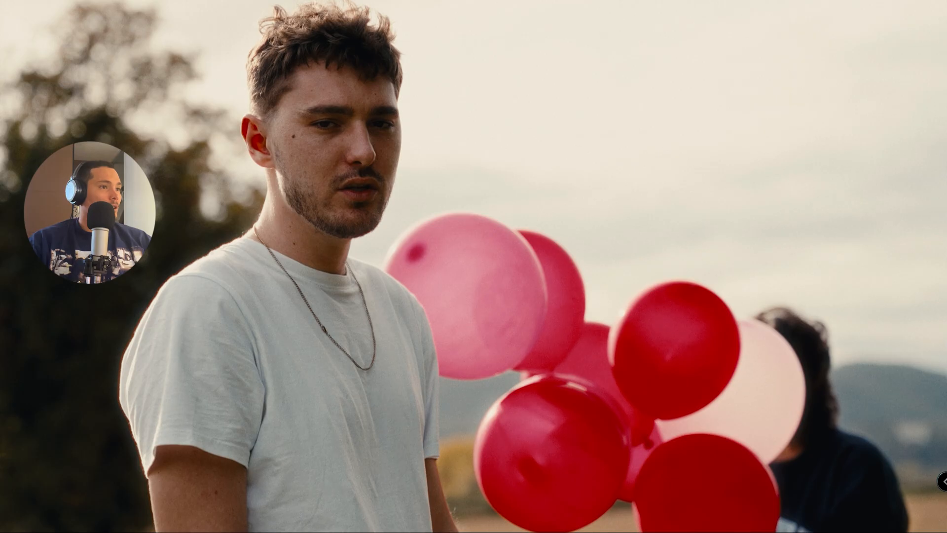
{"action": "mouse_move", "coordinate": [394, 285]}
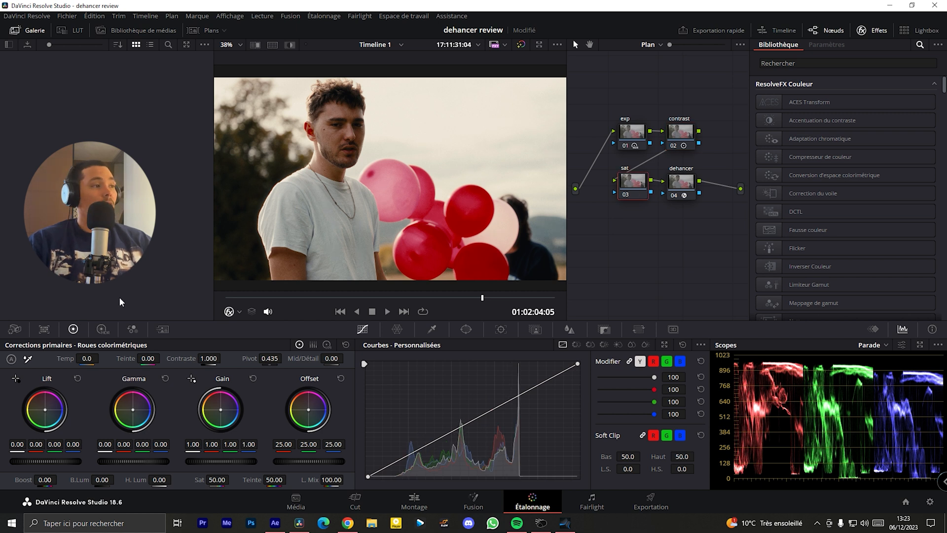
{"action": "left_click", "coordinate": [100, 334]}
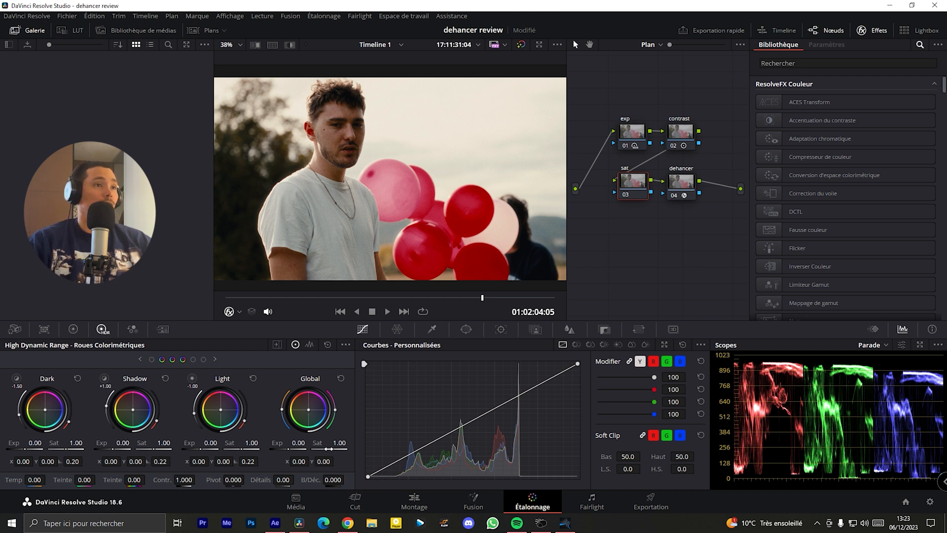
{"action": "right_click", "coordinate": [635, 184]}
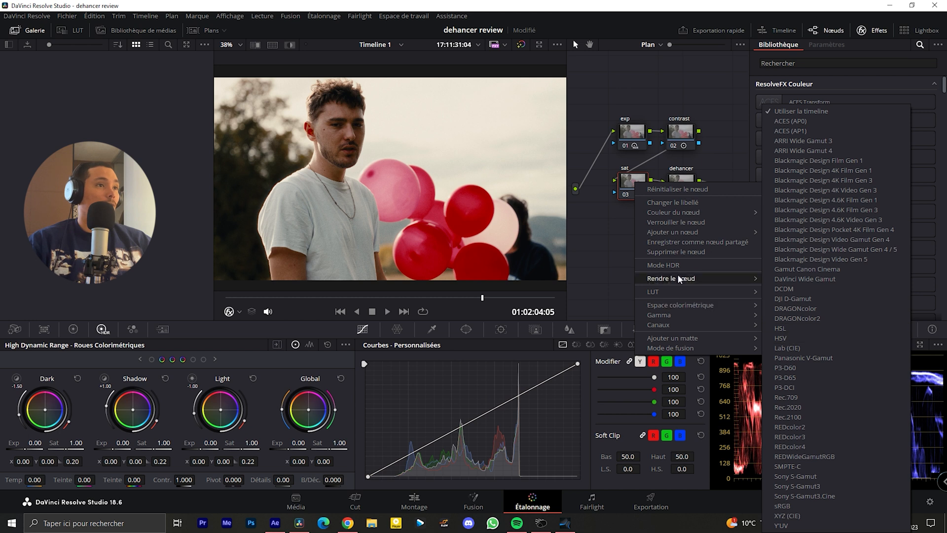
{"action": "left_click", "coordinate": [611, 259]}
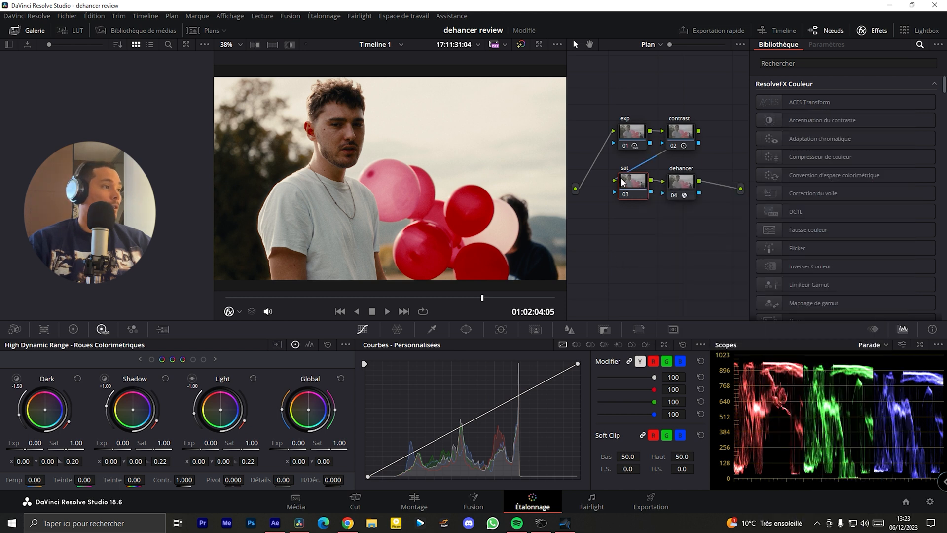
{"action": "left_click", "coordinate": [73, 329]}
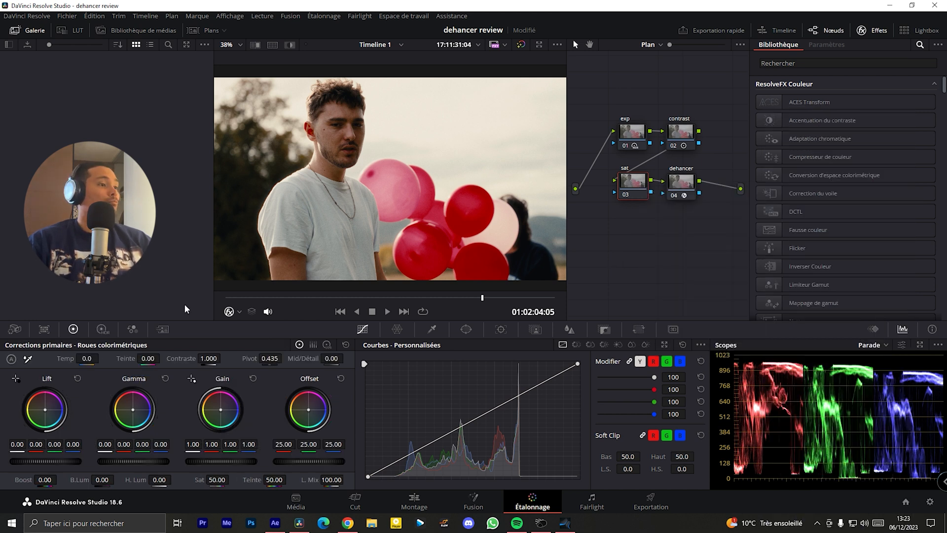
On the sat node, raise the HDR Global saturation to 1.10 and check the image in full screen.
{"action": "left_click", "coordinate": [107, 330]}
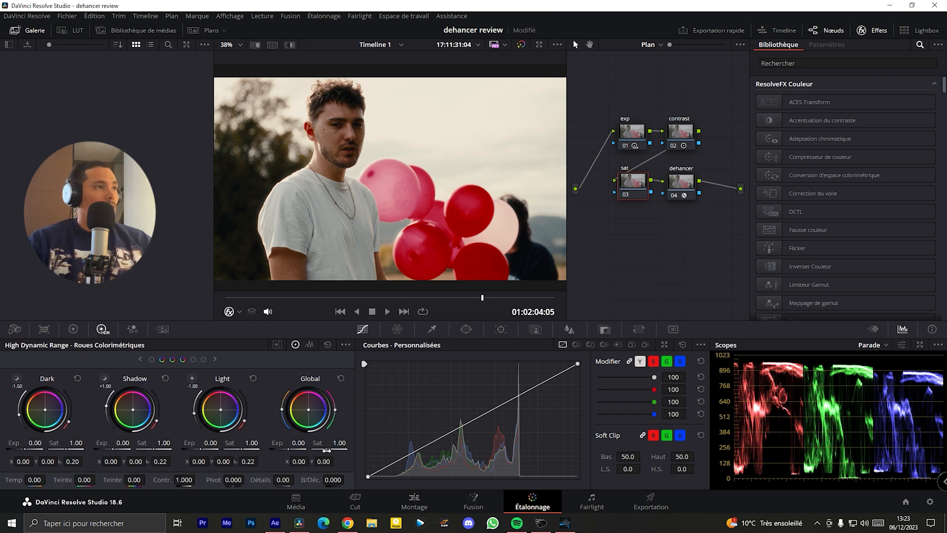
{"action": "left_click_drag", "start_coordinate": [339, 443], "coordinate": [346, 443]}
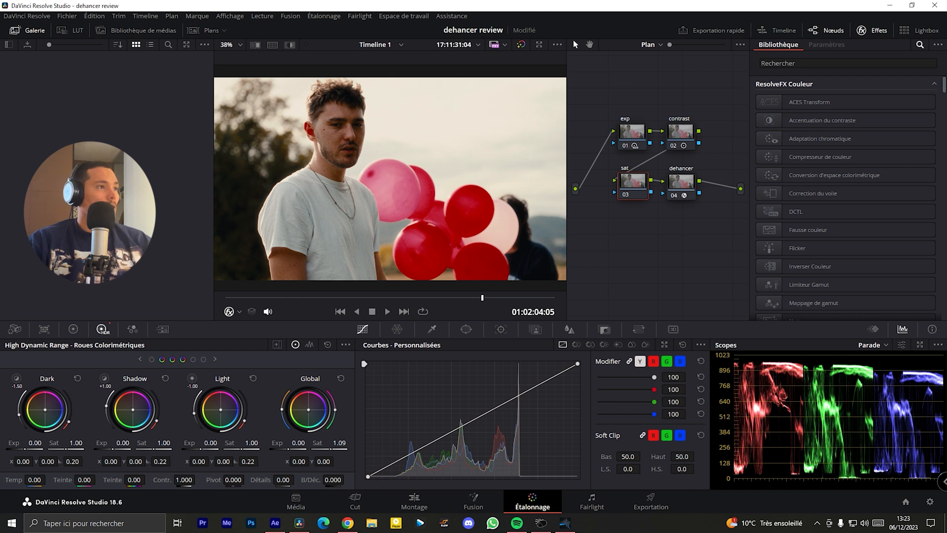
{"action": "key", "text": "ctrl+f"}
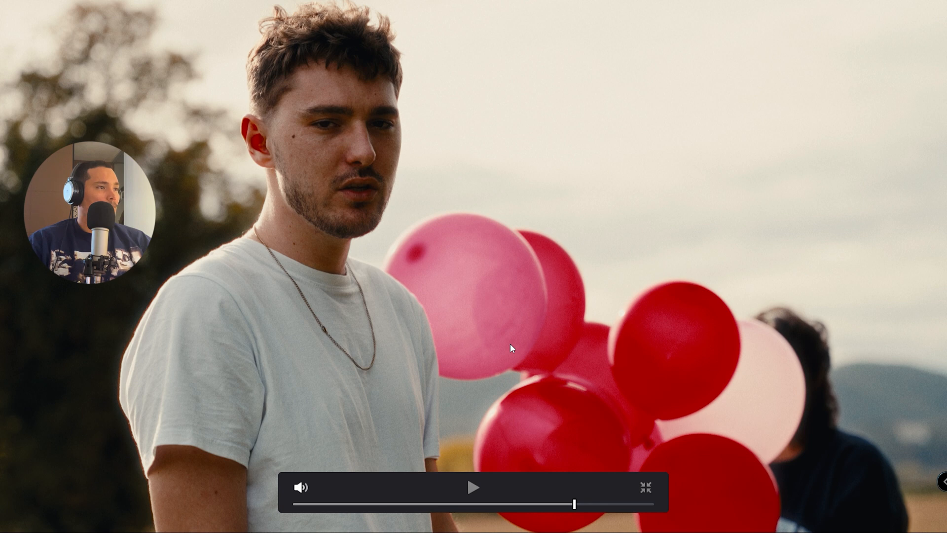
{"action": "key", "text": "ctrl+f"}
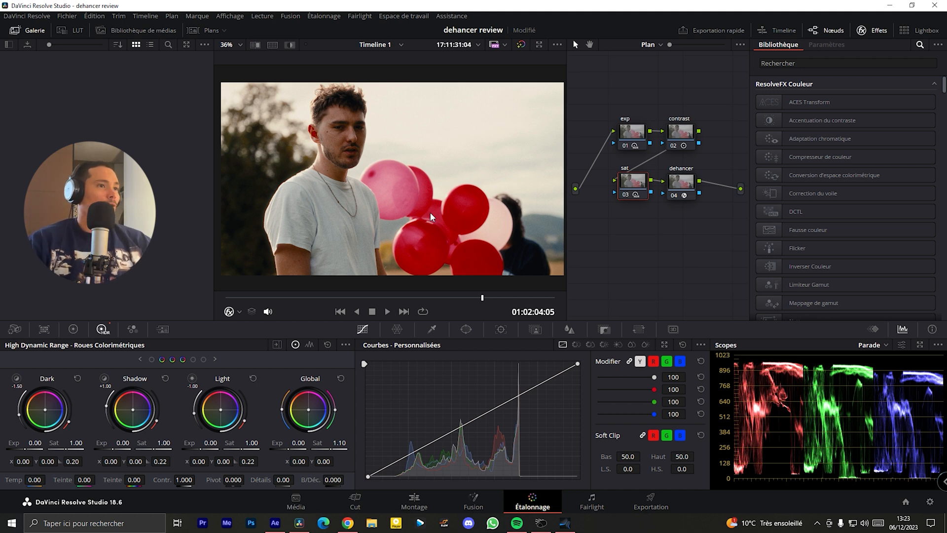
{"action": "key", "text": "ctrl+f"}
{"action": "key", "text": "ctrl+f"}
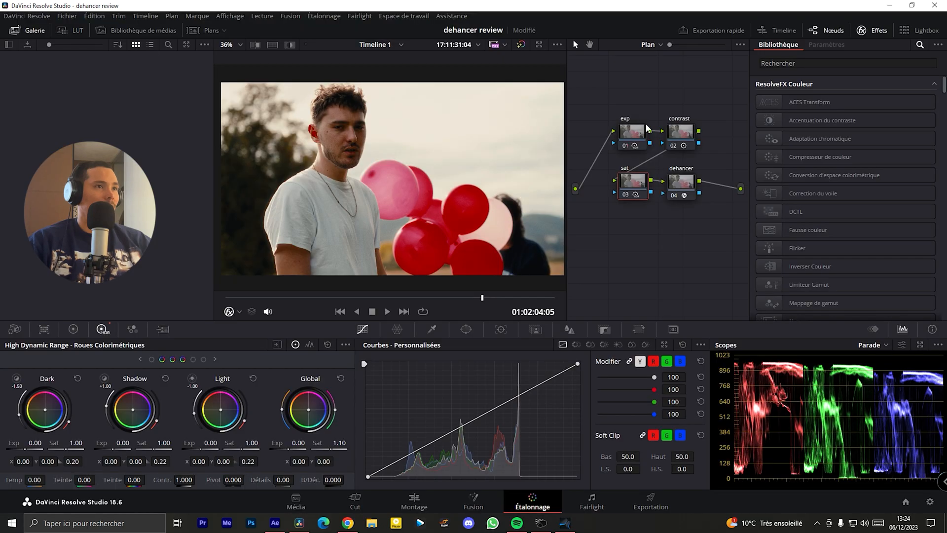
Toggle all four nodes together to compare the clip with and without the grade, and inspect a slightly earlier frame in full screen.
{"action": "left_click_drag", "start_coordinate": [594, 92], "coordinate": [725, 254]}
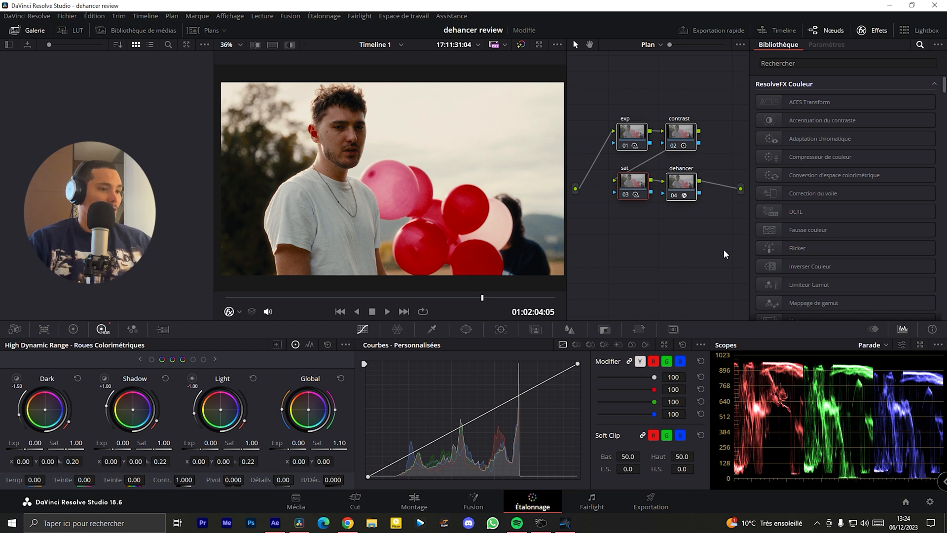
{"action": "key", "text": "ctrl+d"}
{"action": "key", "text": "ctrl+f"}
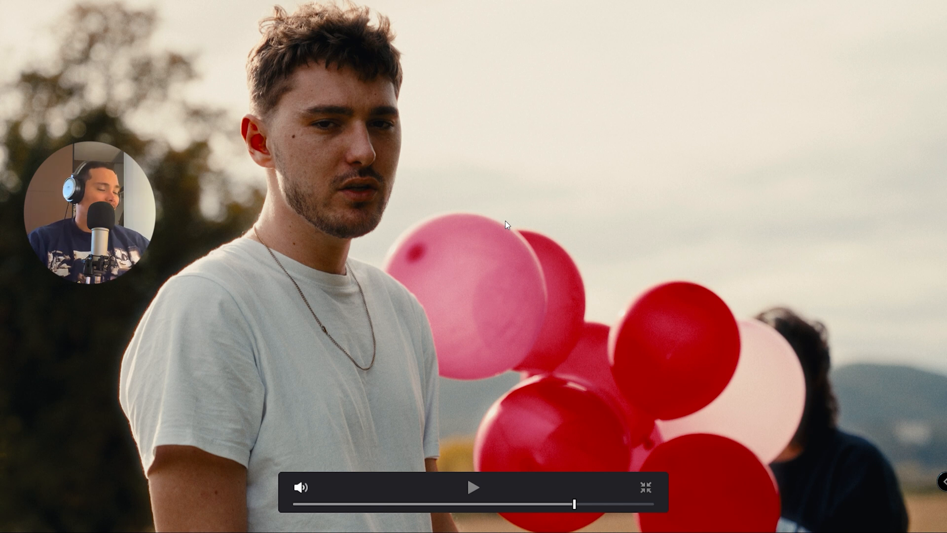
{"action": "left_click", "coordinate": [570, 504]}
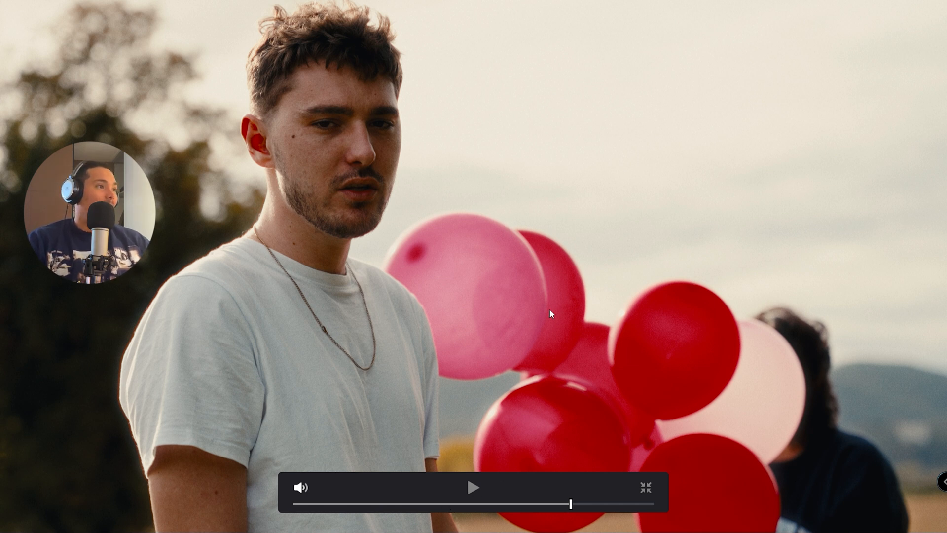